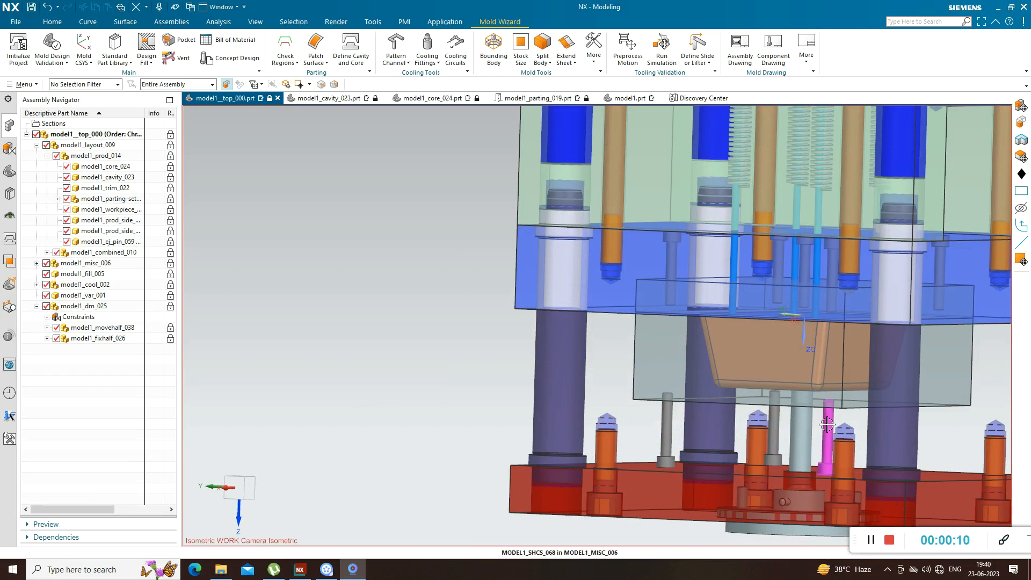
- Examine the mold assembly from several angles, focusing on the core and cavity inserts between the plates
scroll(520, 395, down, 3)
middle_drag(477, 380, 491, 393)
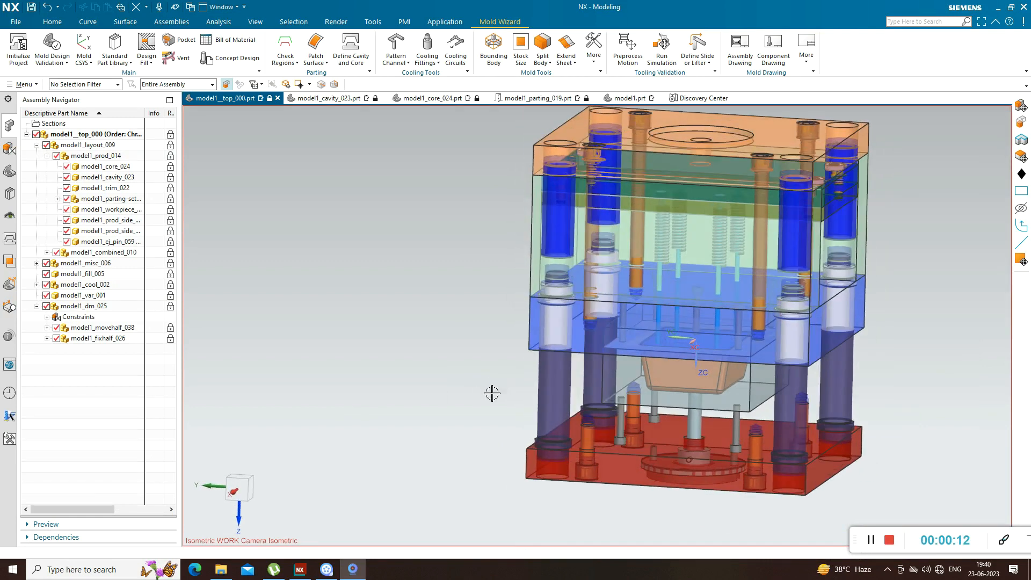
scroll(495, 394, down, 2)
mouse_move(441, 418)
middle_down()
mouse_move(460, 389)
mouse_move(432, 413)
middle_up()
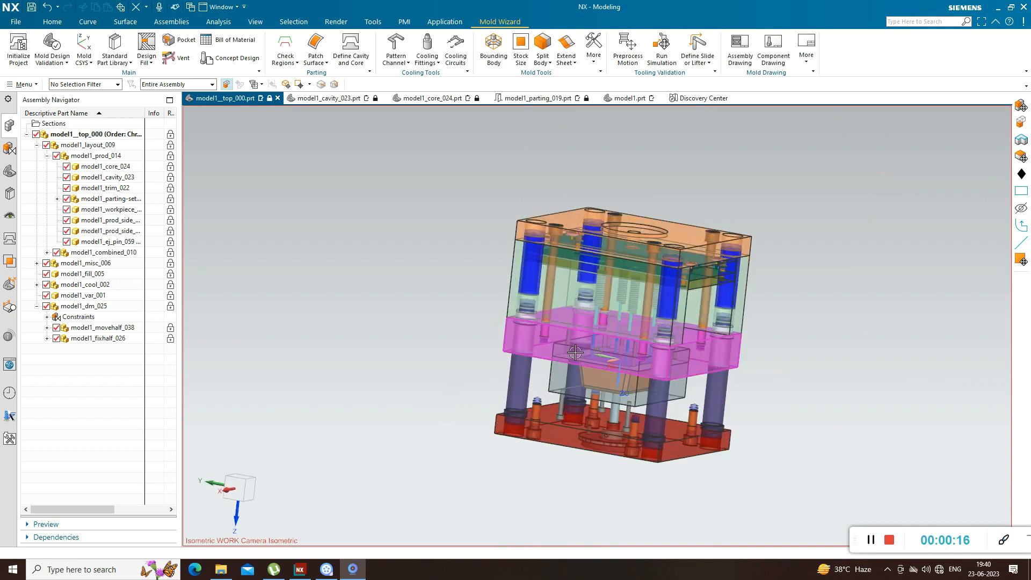
scroll(575, 352, up, 3)
scroll(545, 344, down, 3)
middle_drag(546, 344, 434, 377)
scroll(684, 379, up, 3)
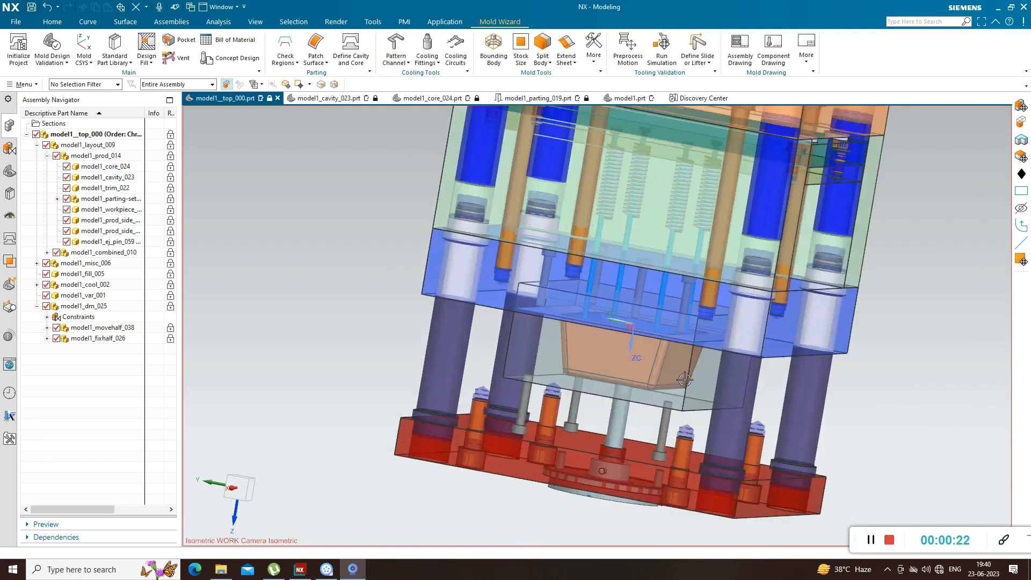
scroll(631, 372, down, 3)
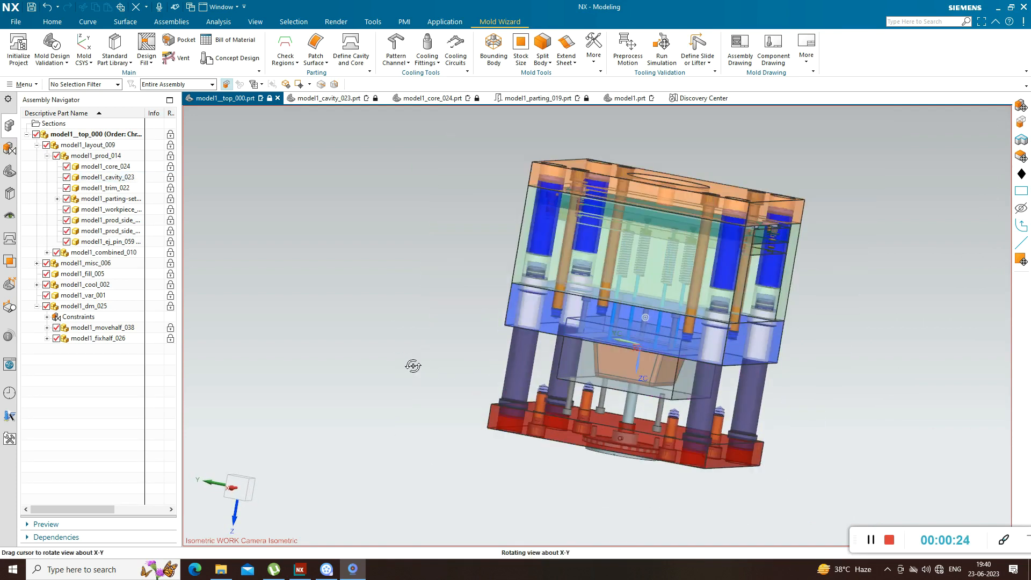
middle_drag(414, 366, 527, 336)
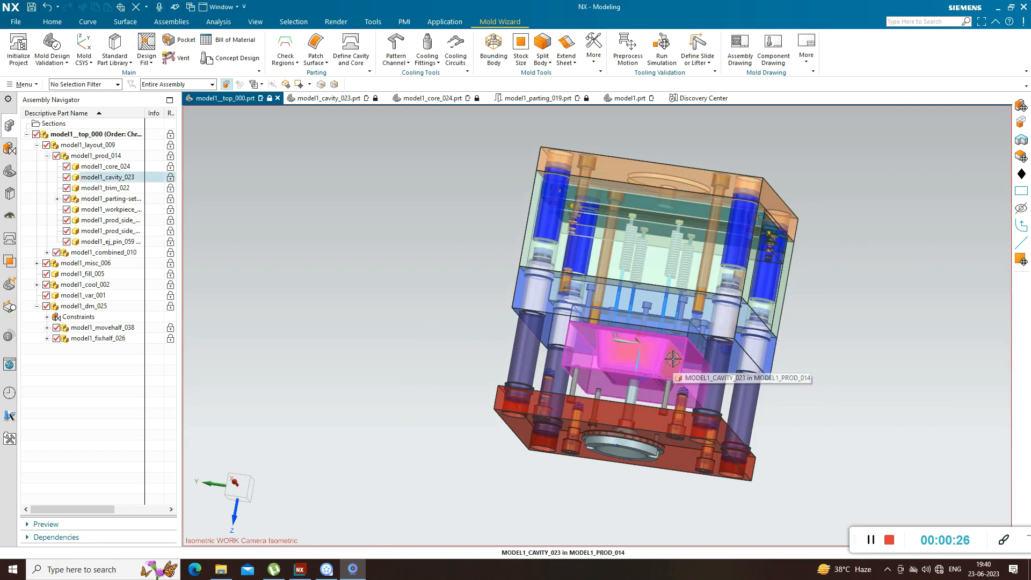
middle_drag(488, 339, 434, 365)
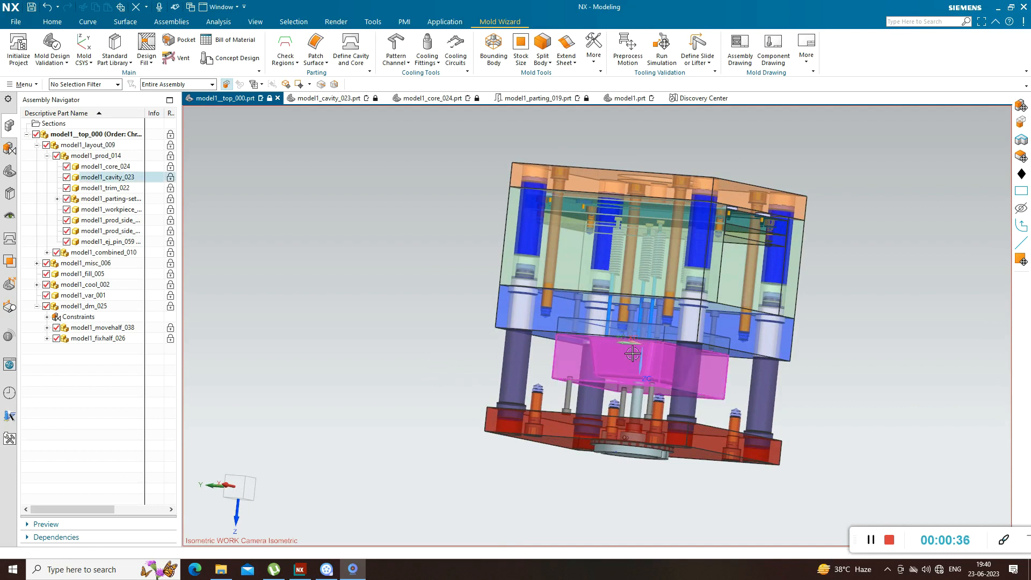
scroll(646, 353, up, 2)
scroll(638, 350, down, 2)
key(End)
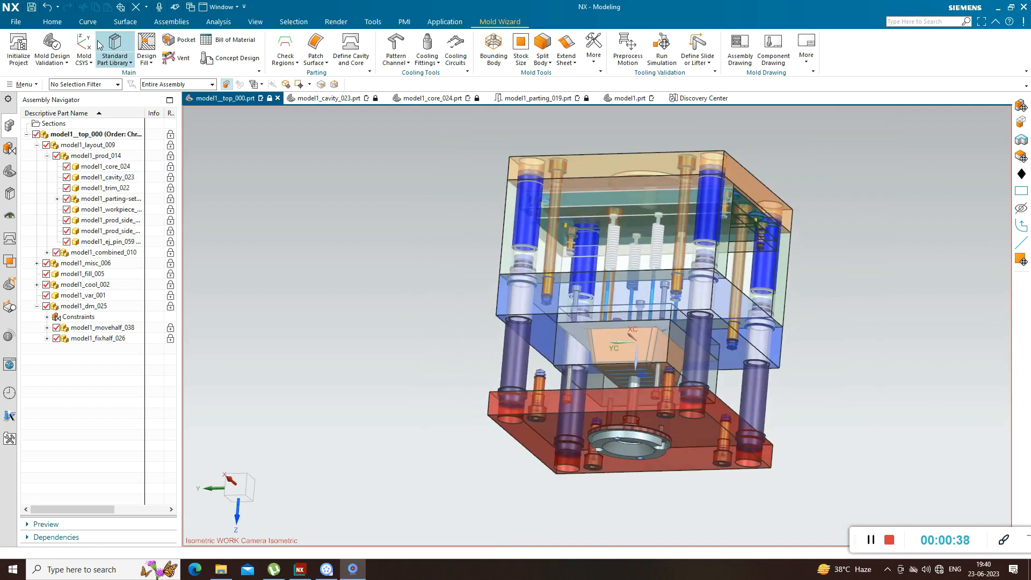
click(52, 21)
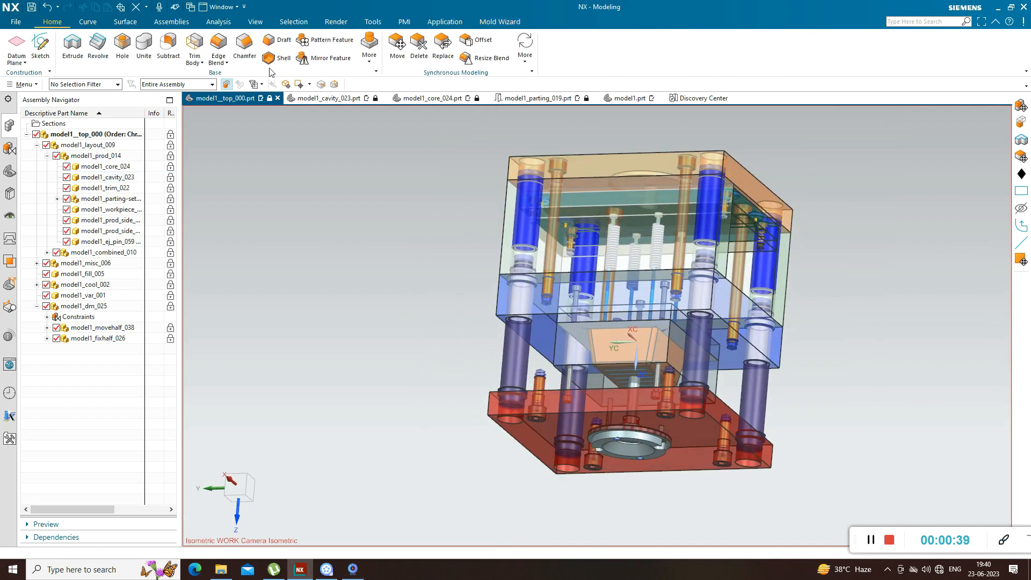
click(17, 43)
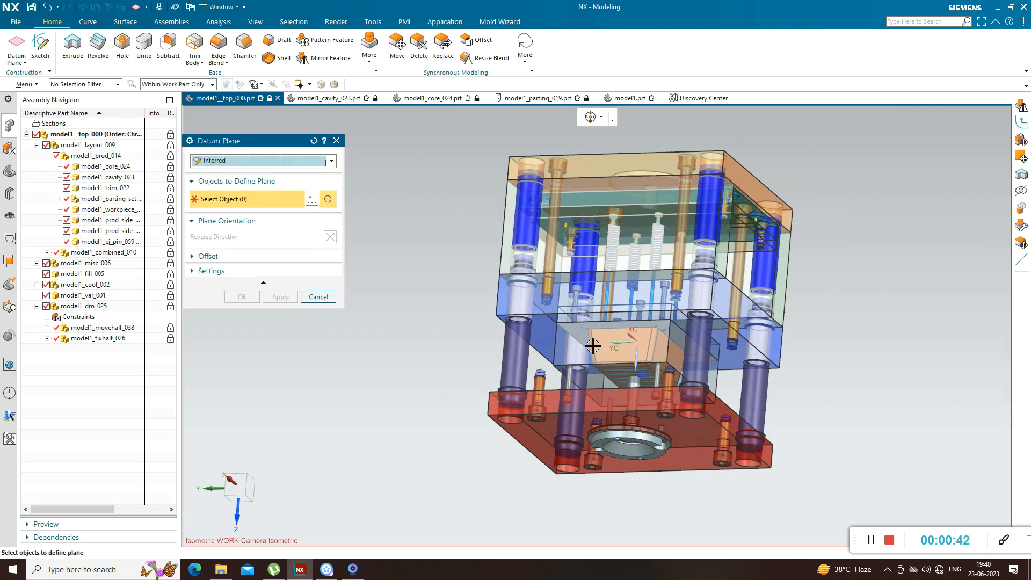
scroll(599, 354, up, 2)
scroll(596, 326, down, 2)
middle_drag(419, 354, 399, 382)
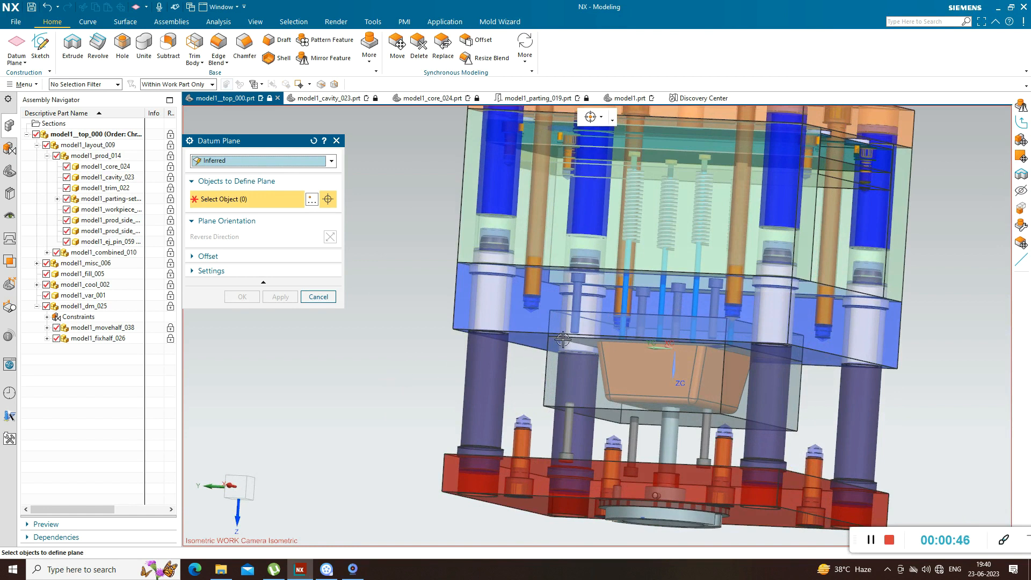
scroll(561, 339, up, 2)
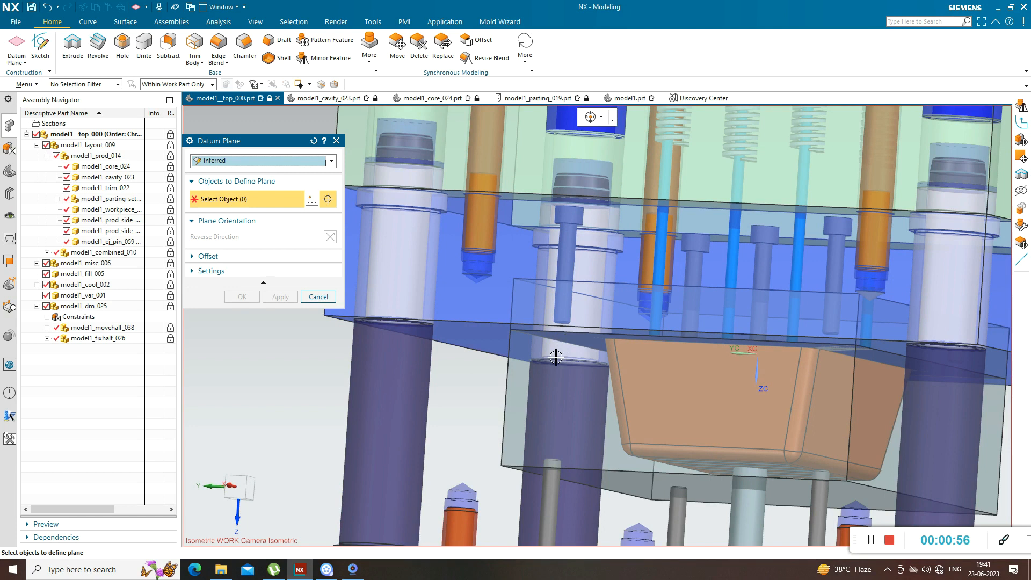
middle_drag(559, 357, 563, 350)
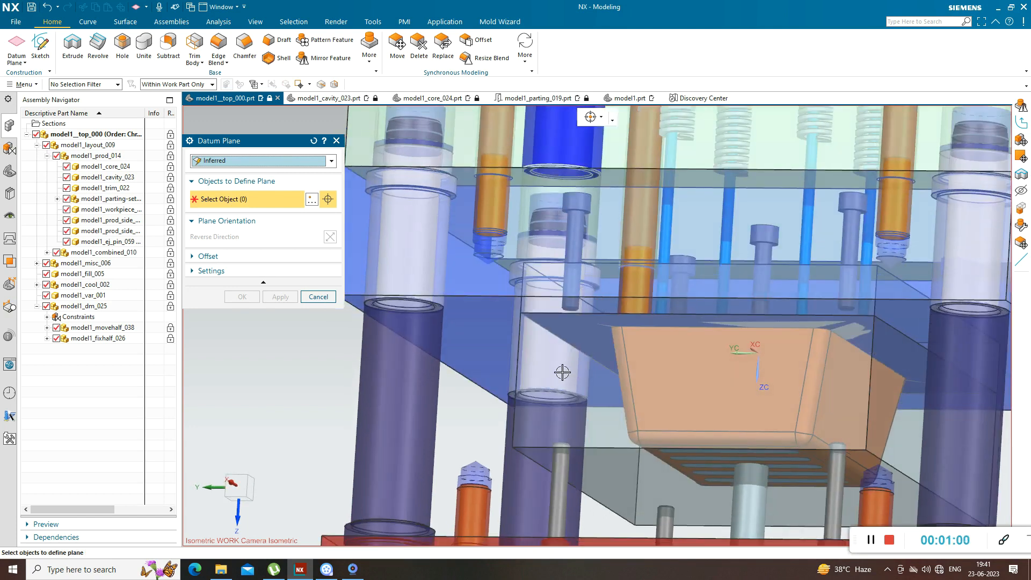
right_click(577, 326)
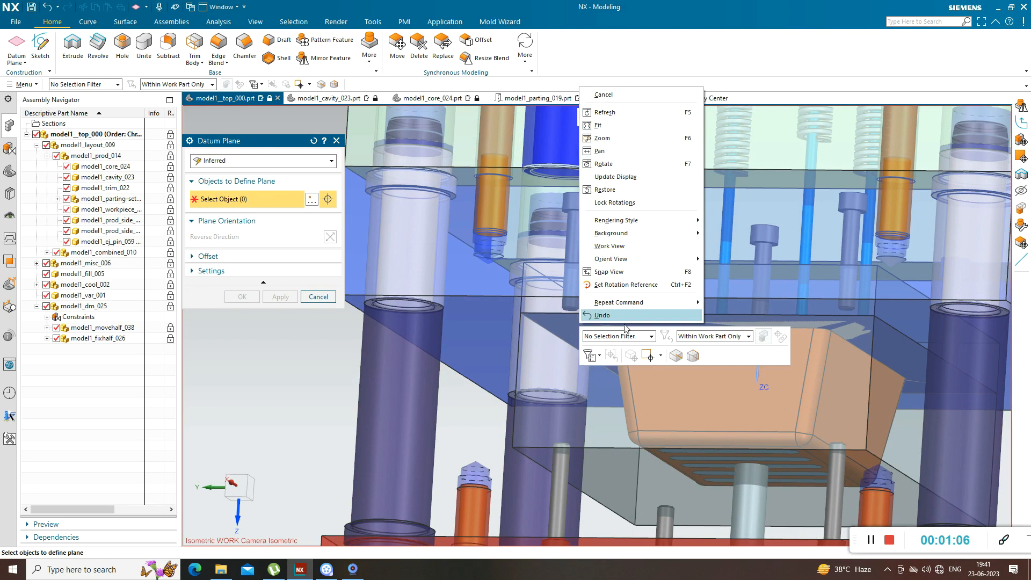
click(323, 362)
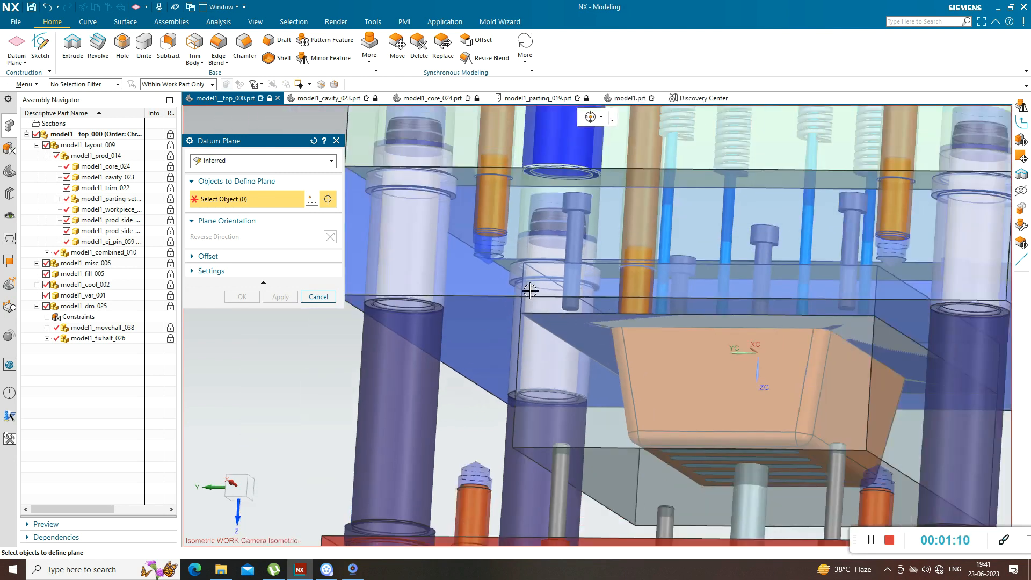
click(313, 161)
click(237, 188)
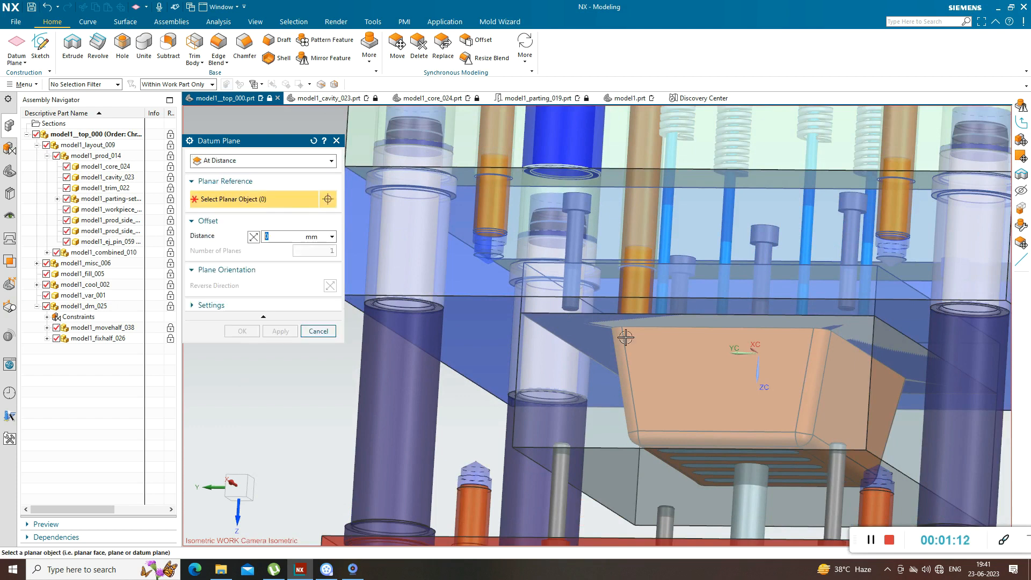
scroll(572, 322, up, 3)
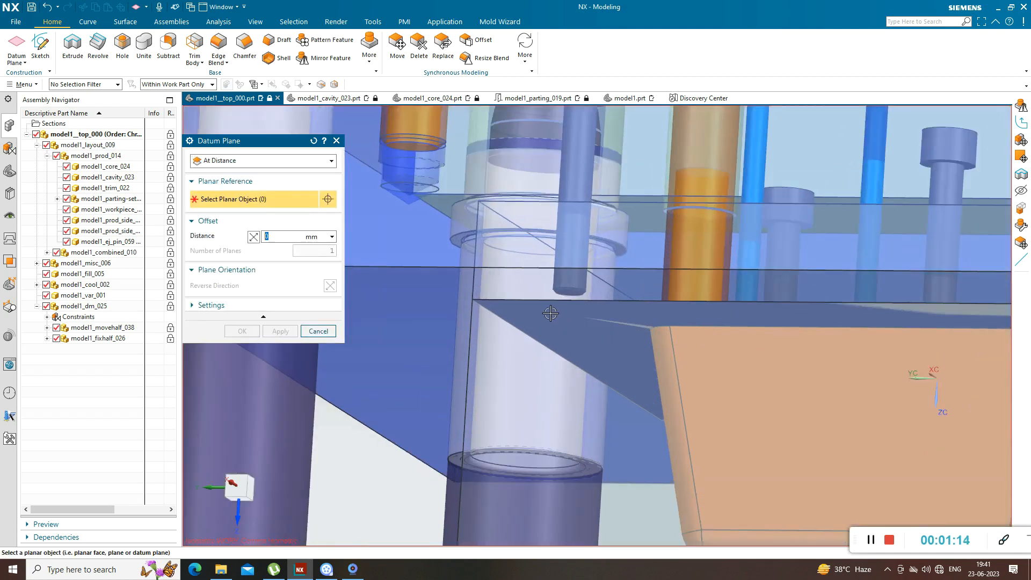
scroll(589, 303, down, 5)
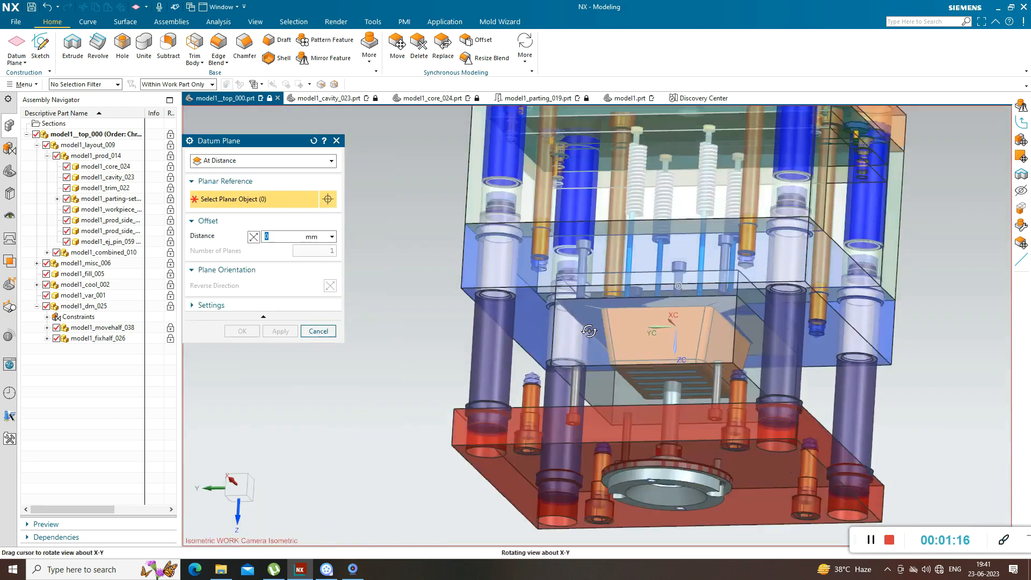
right_click(580, 288)
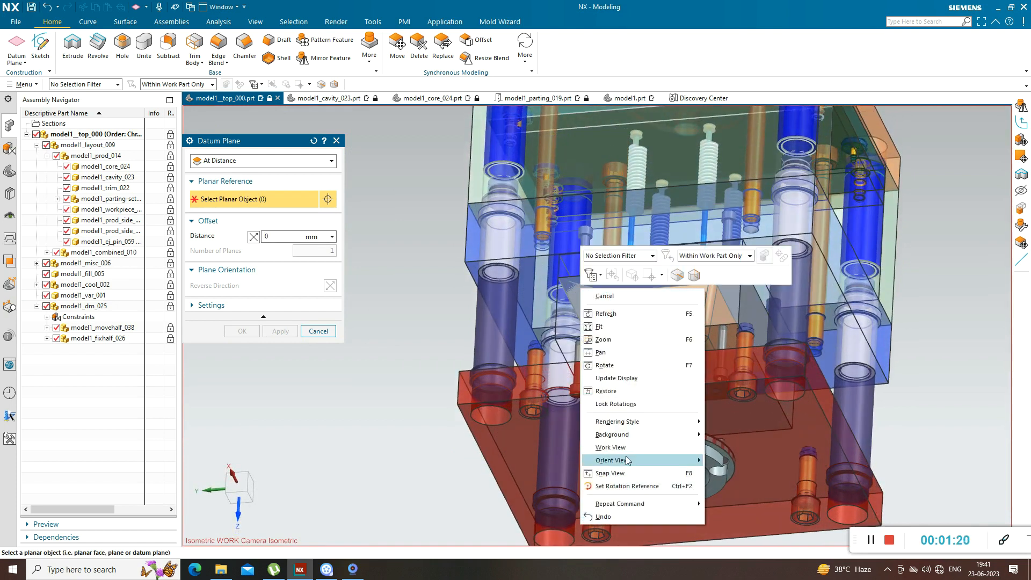
click(604, 295)
scroll(596, 280, down, 5)
mouse_move(468, 349)
middle_down()
mouse_move(483, 374)
mouse_move(523, 352)
mouse_move(486, 338)
mouse_move(470, 362)
mouse_move(451, 361)
mouse_move(465, 356)
middle_up()
scroll(614, 305, up, 4)
scroll(615, 304, down, 5)
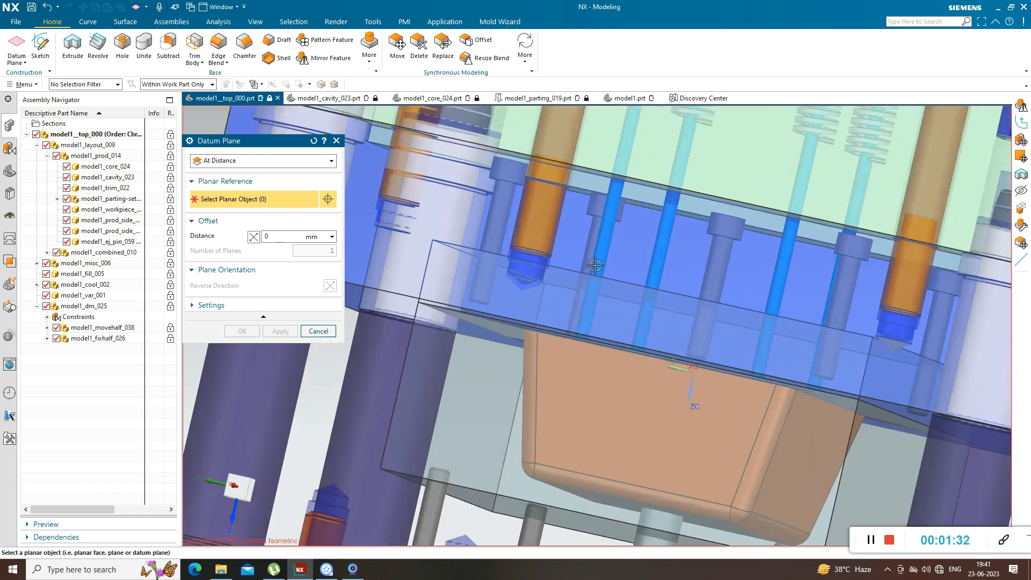
middle_drag(603, 332, 593, 314)
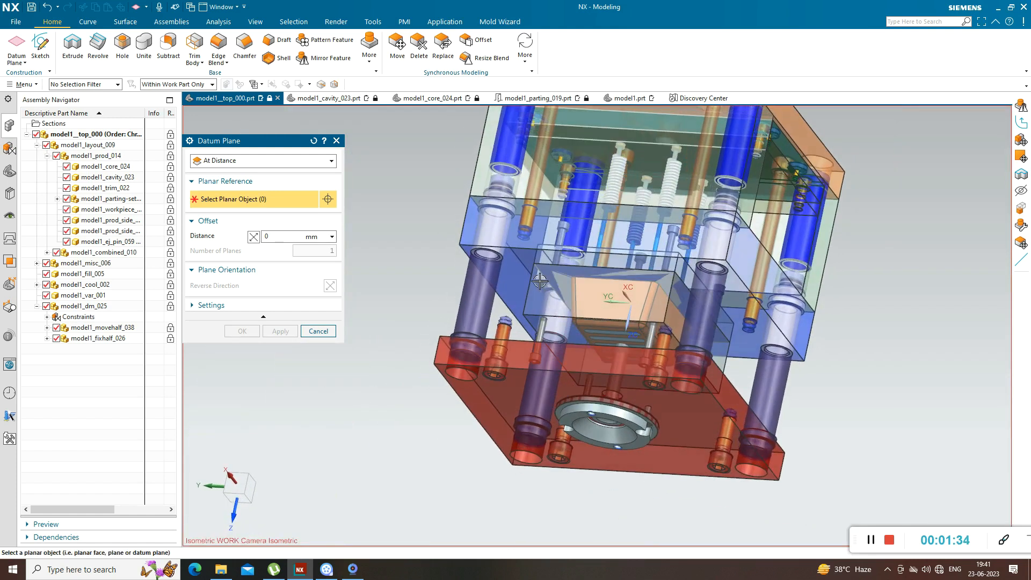
scroll(540, 281, up, 5)
right_click(551, 247)
key(Escape)
right_click(563, 253)
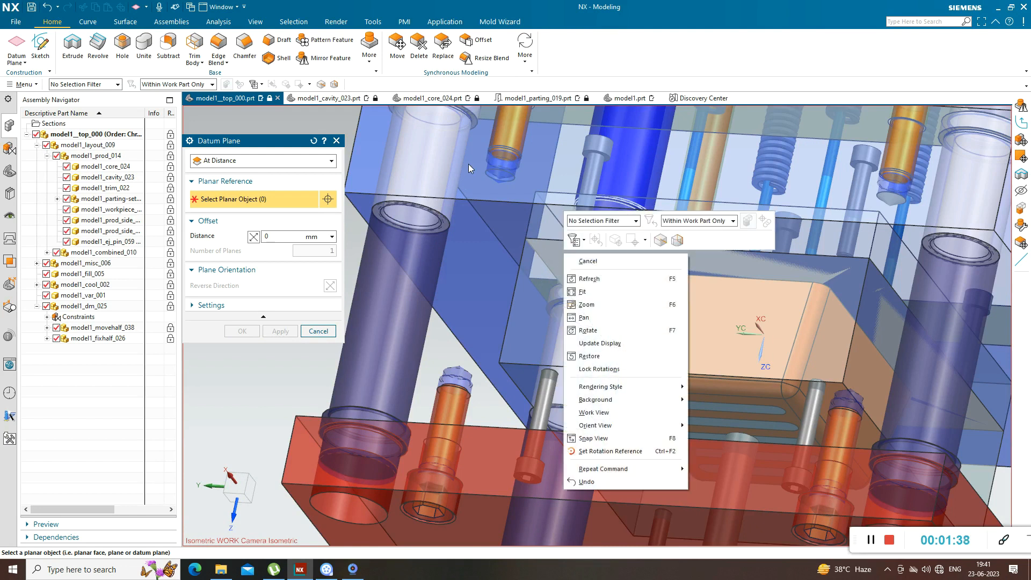
key(Escape)
click(337, 141)
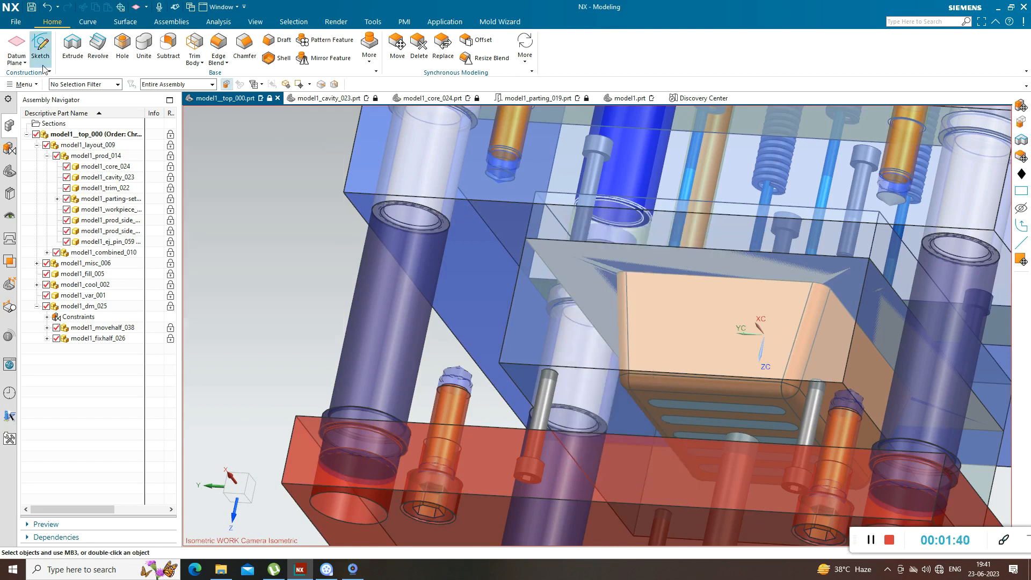
- Try to start a Pattern Channel path sketch on the parting face of MODEL1_CAVITY_023, with the principal planes hidden
click(500, 21)
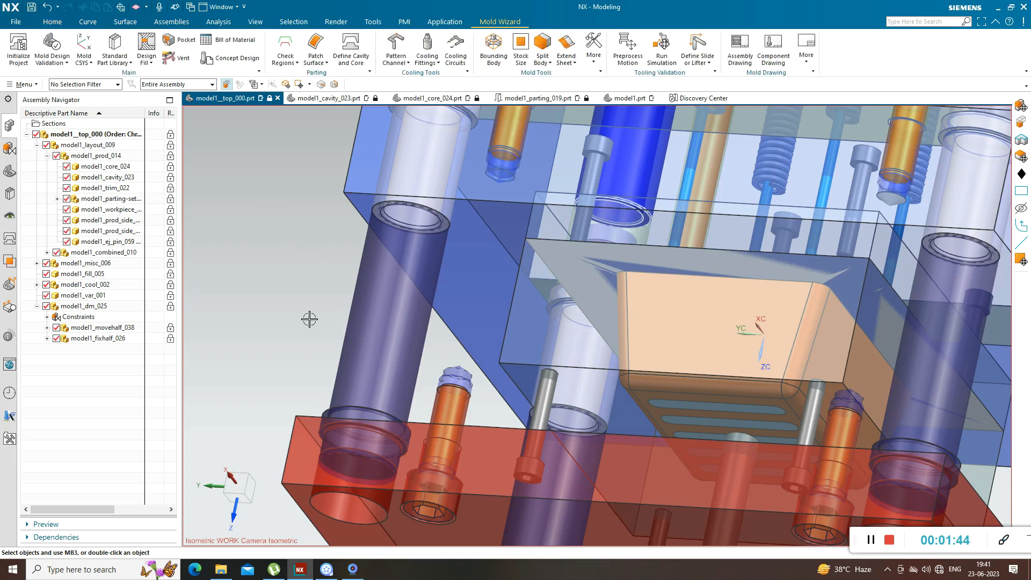
click(394, 63)
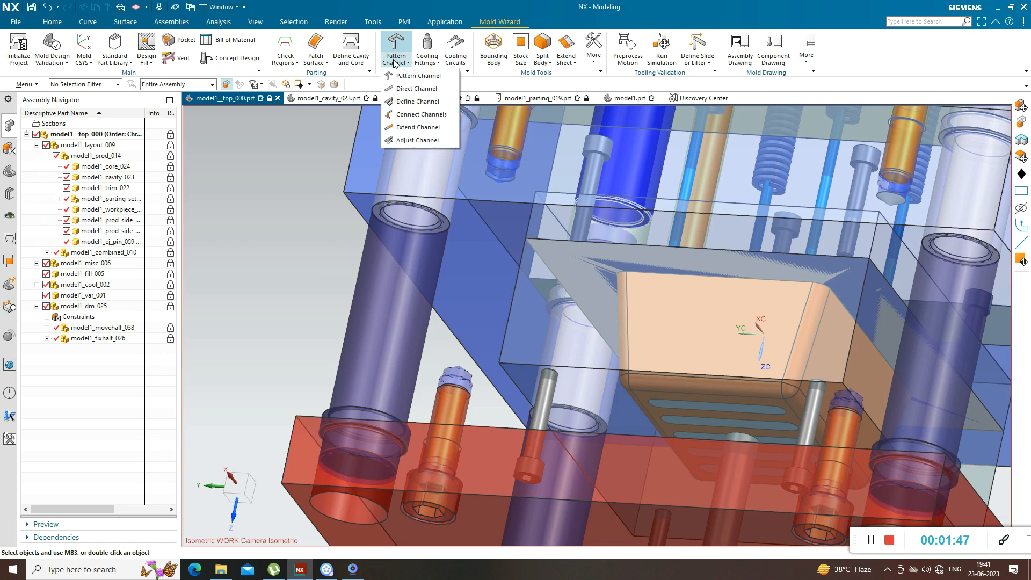
click(272, 177)
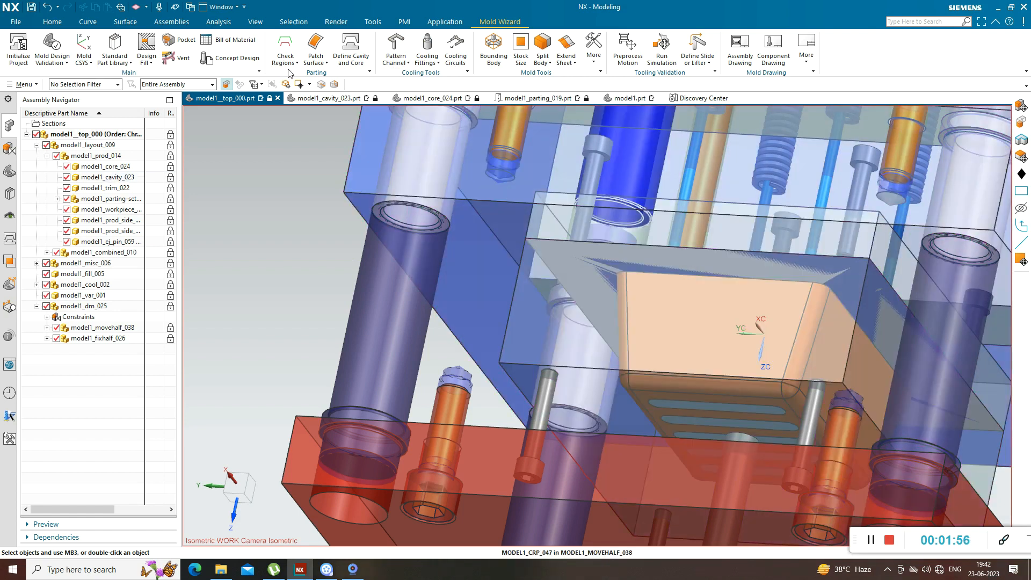
click(391, 59)
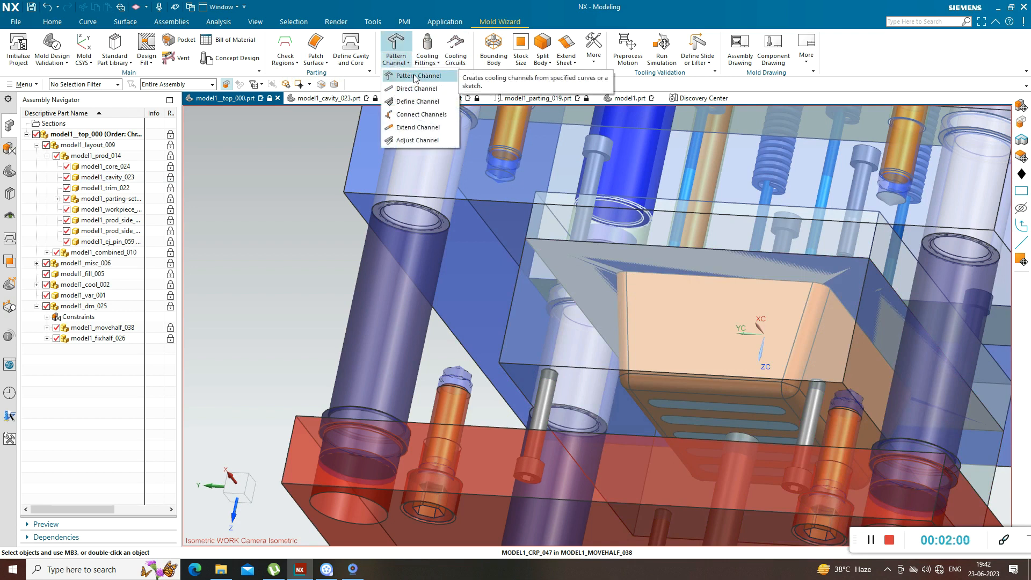
click(415, 75)
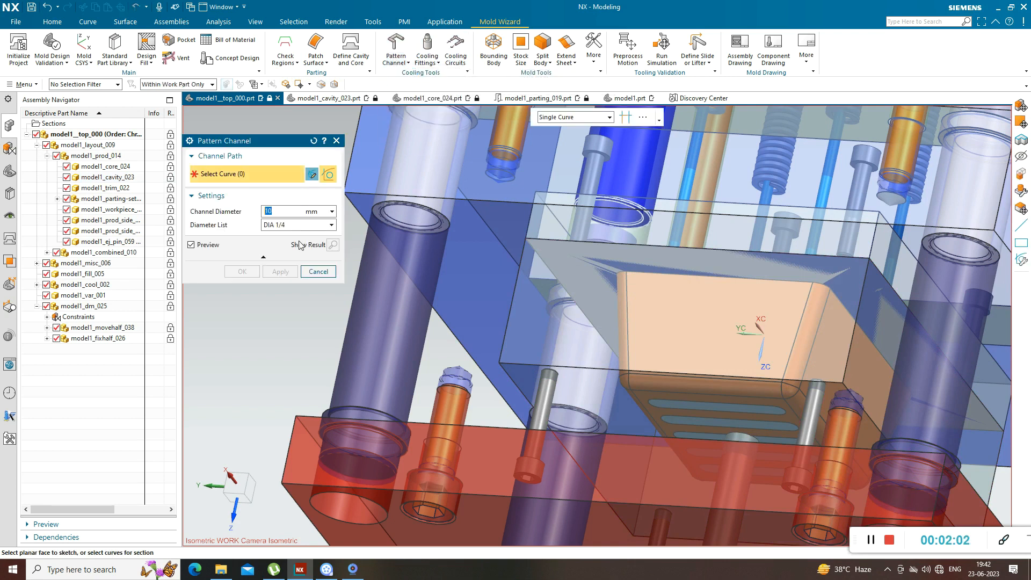
click(311, 175)
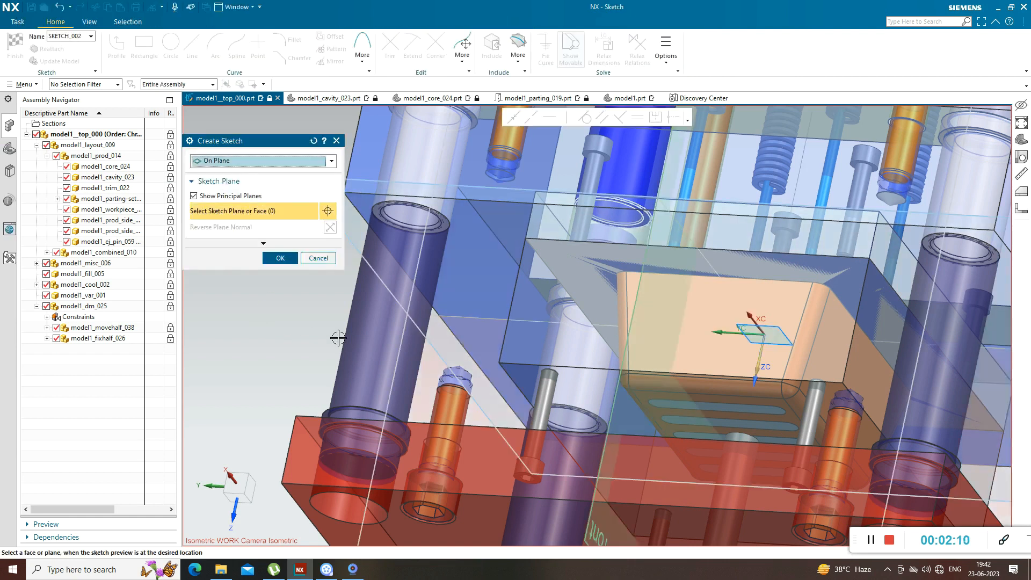
right_click(592, 265)
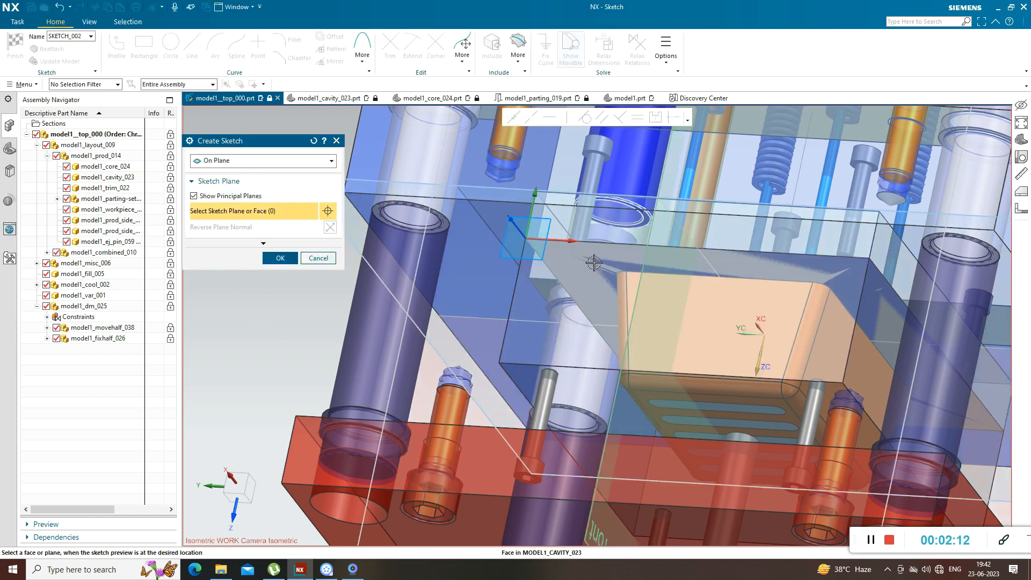
click(626, 272)
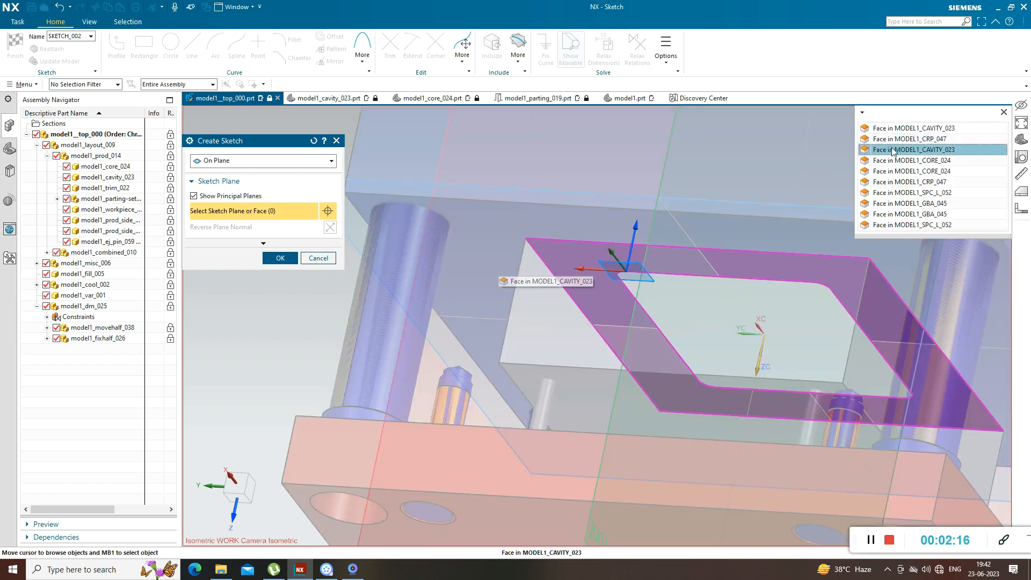
click(893, 149)
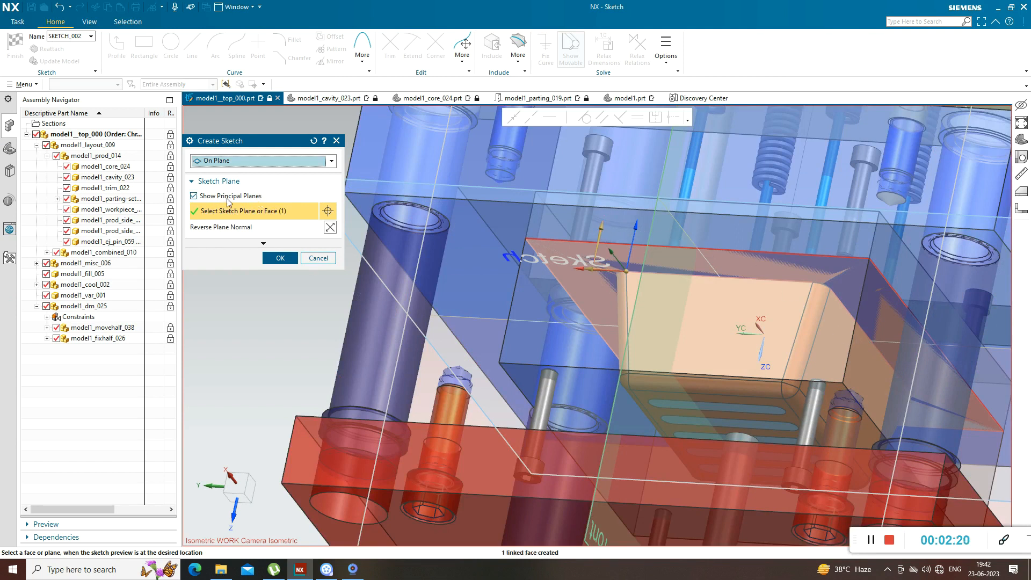
click(197, 196)
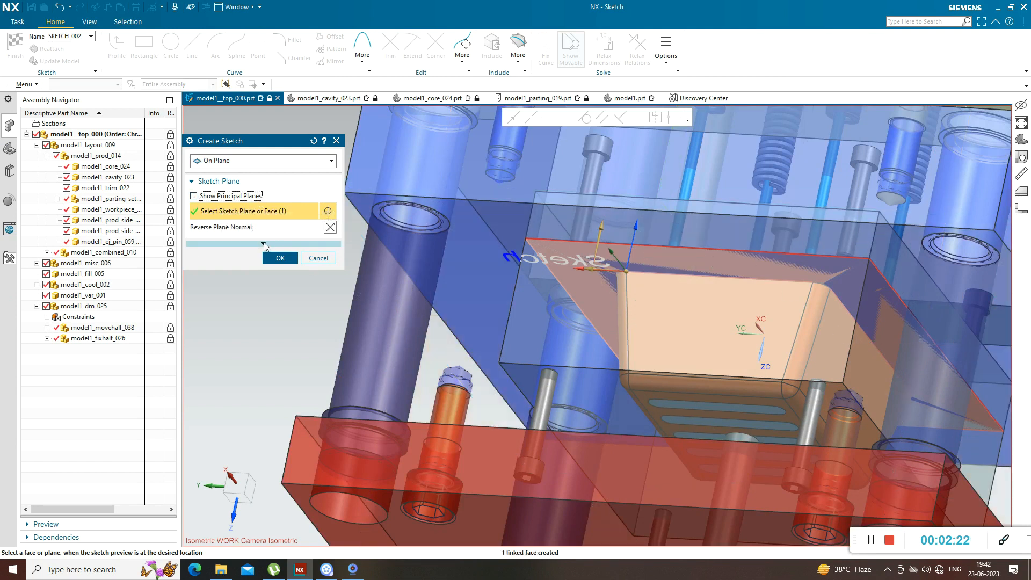
click(263, 245)
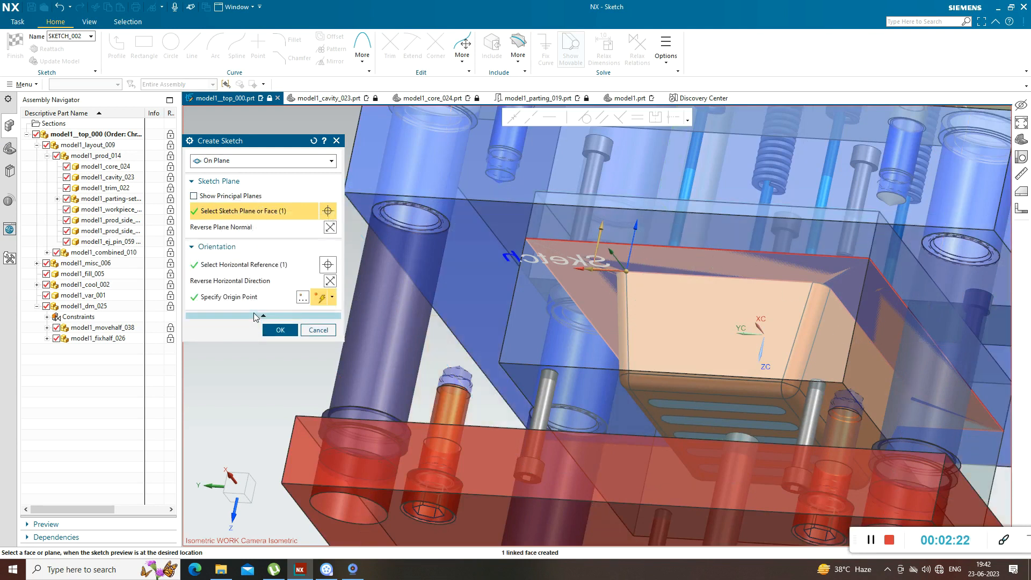
click(324, 330)
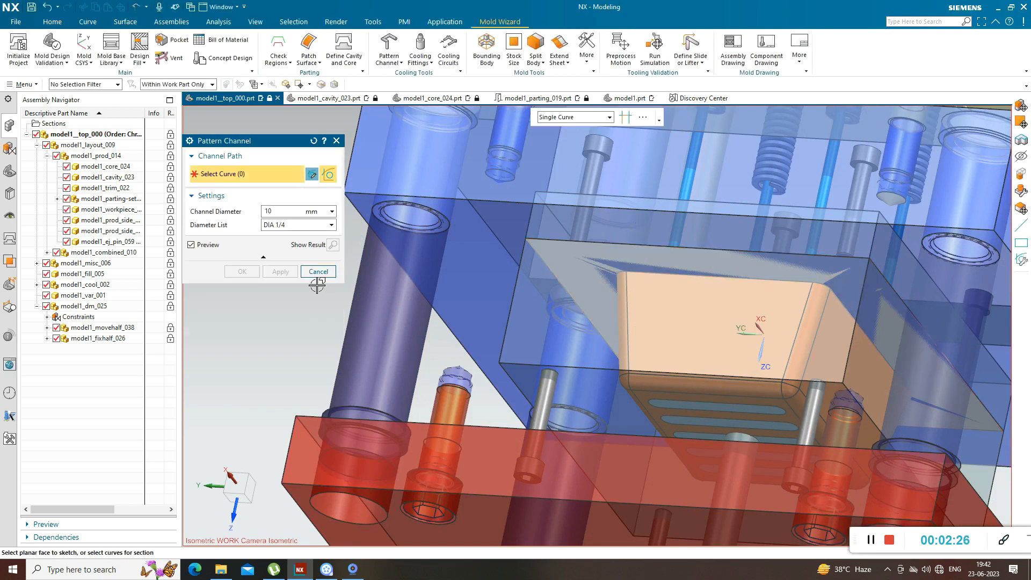
click(318, 271)
click(52, 21)
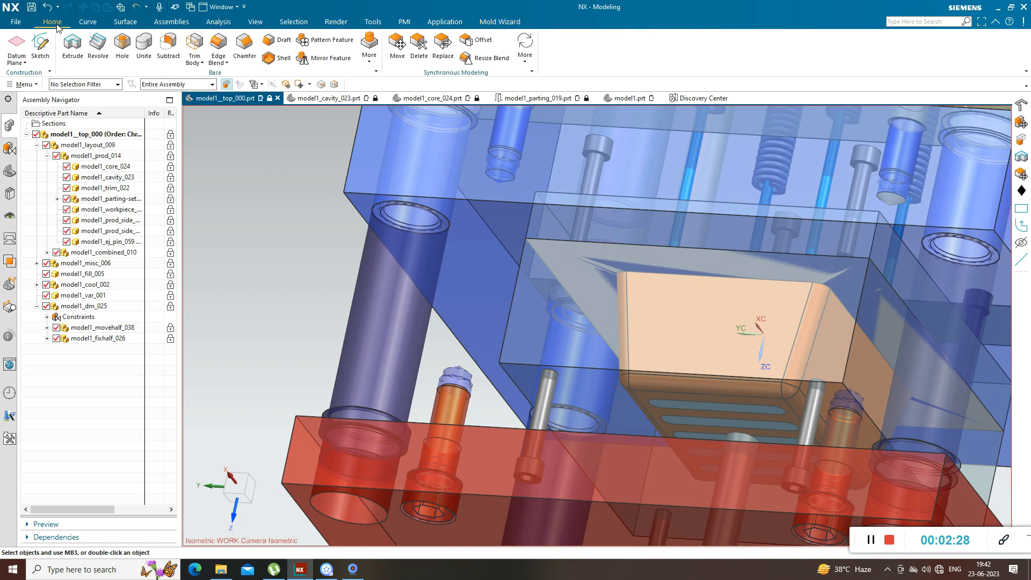
- Start a datum plane referenced to the parting face of MODEL1_CAVITY_023
click(19, 63)
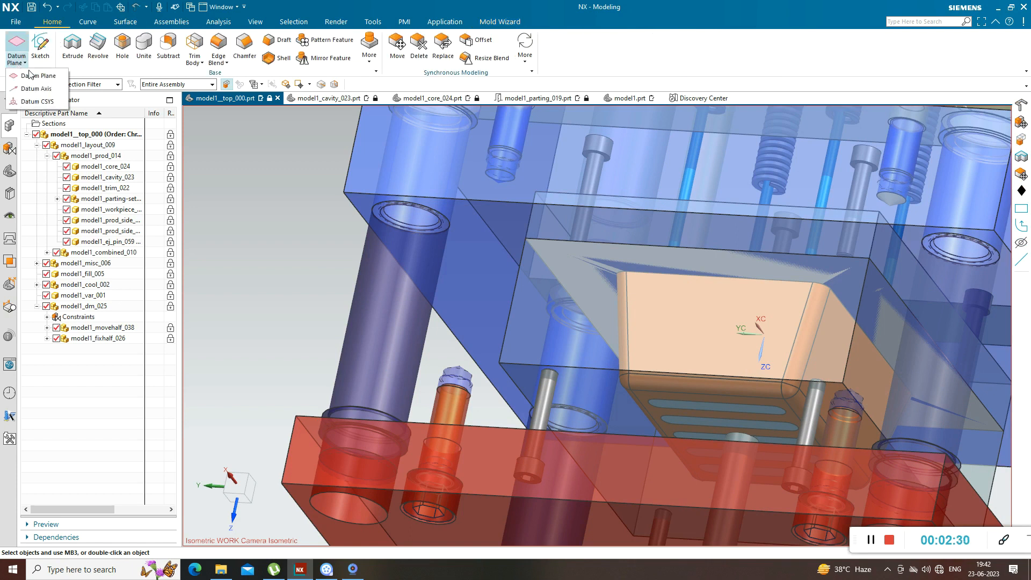
click(36, 74)
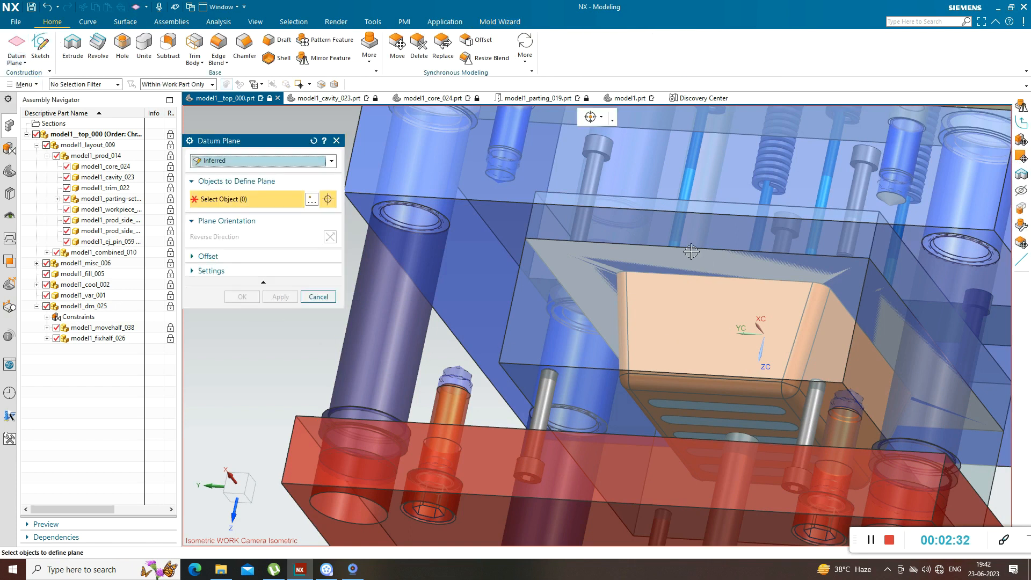
scroll(572, 251, up, 3)
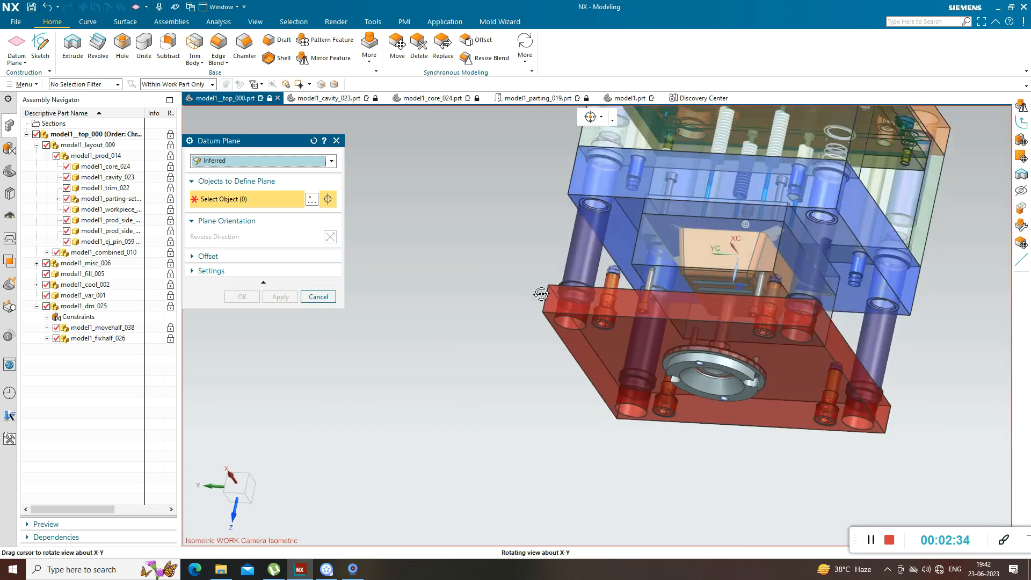
click(170, 84)
click(161, 95)
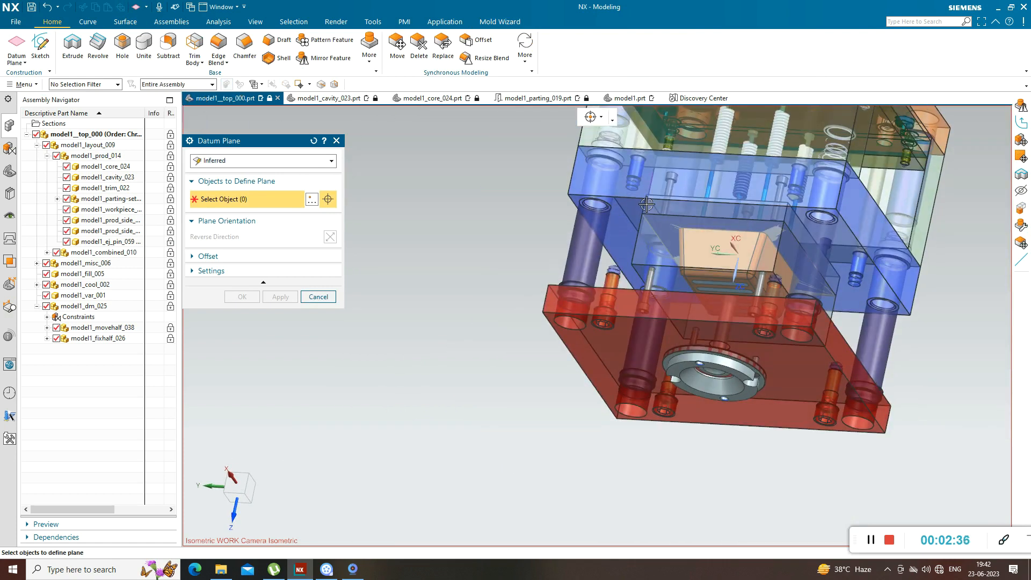
scroll(605, 231, down, 3)
scroll(605, 231, up, 3)
scroll(628, 301, down, 3)
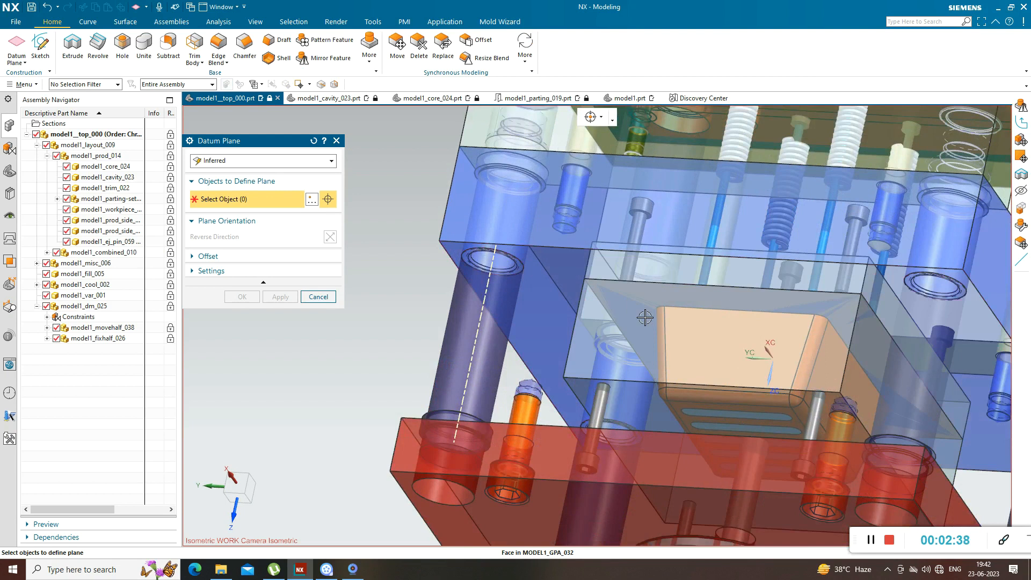
right_click(612, 287)
click(633, 292)
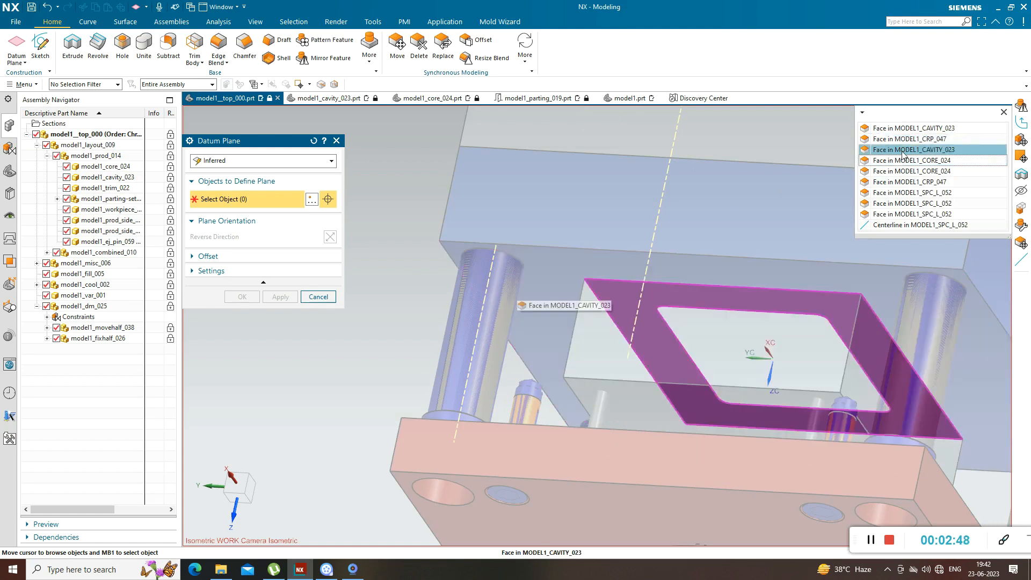
click(902, 150)
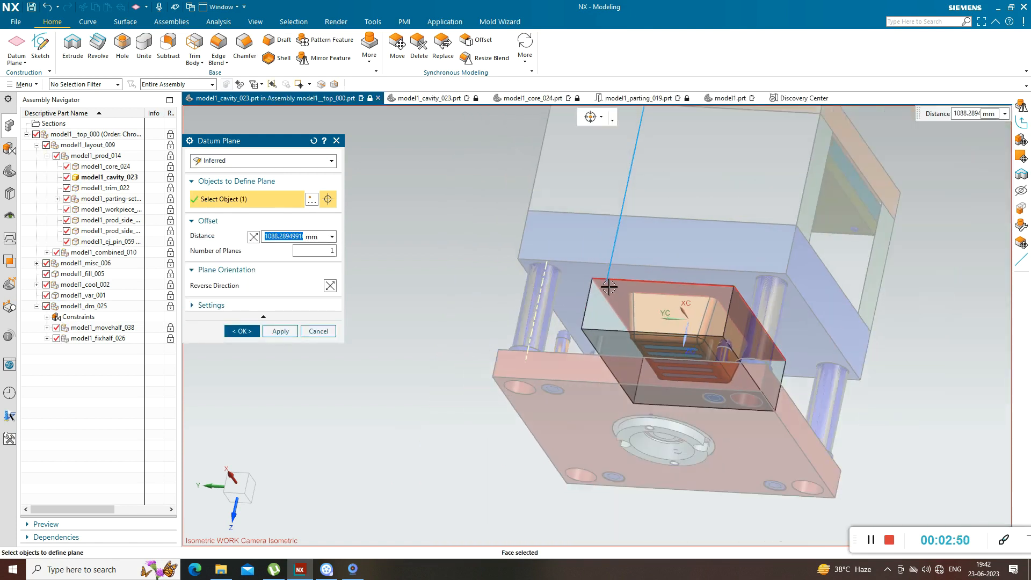
- Move the datum plane's offset preview down to just inside the cavity insert, below its parting face
scroll(608, 287, down, 6)
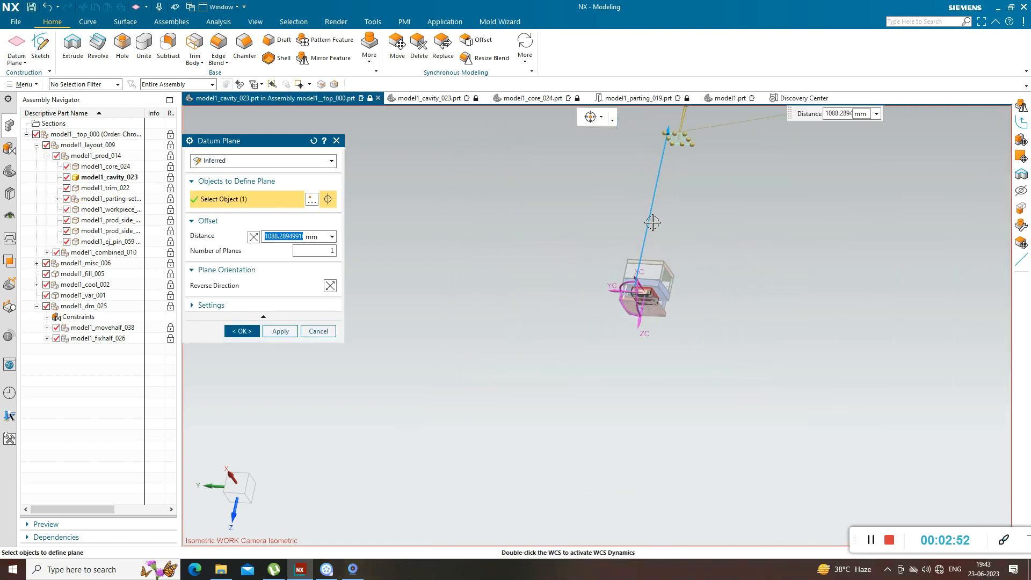
scroll(674, 164, up, 4)
scroll(656, 222, down, 3)
drag(662, 156, 620, 337)
scroll(620, 339, up, 7)
click(488, 325)
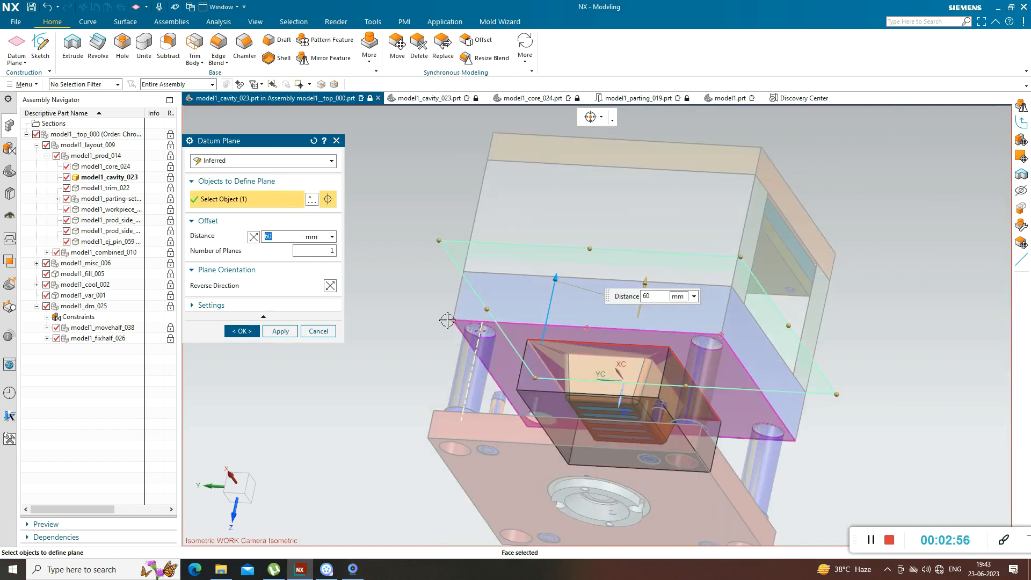
middle_drag(396, 310, 396, 339)
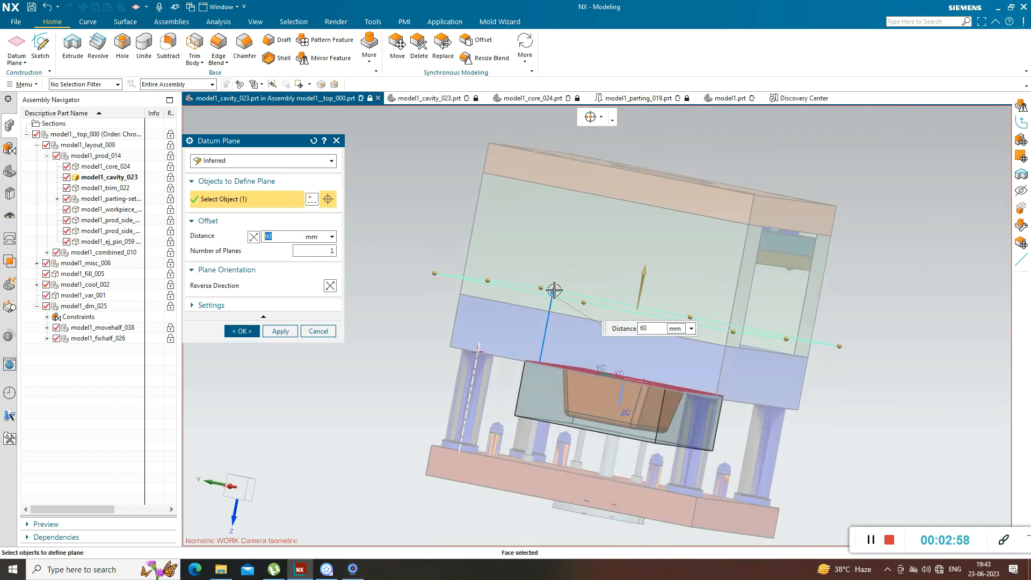
drag(546, 288, 528, 373)
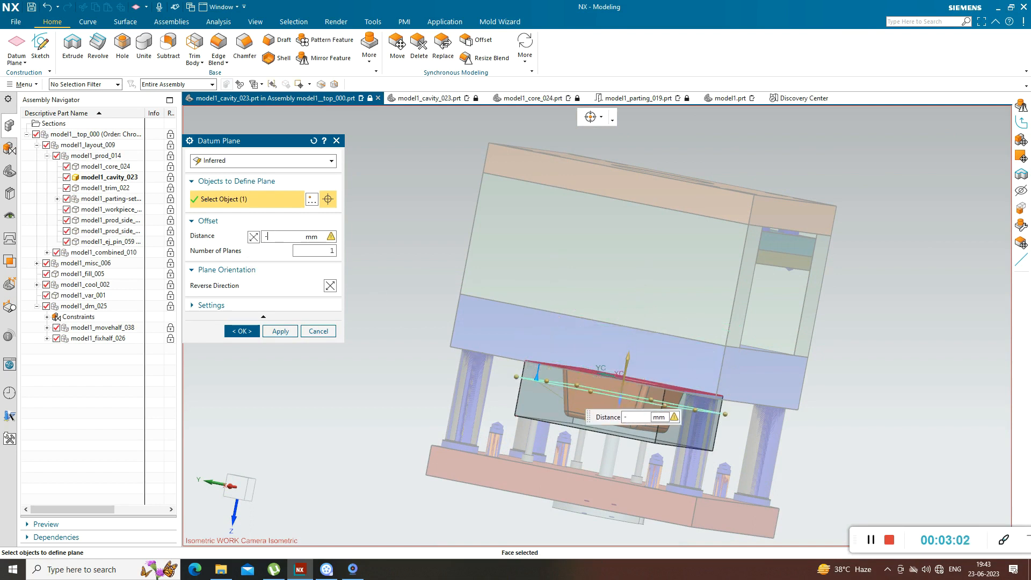
- Set the datum plane's offset to -12 mm from the cavity's parting face and create the plane
key(Return)
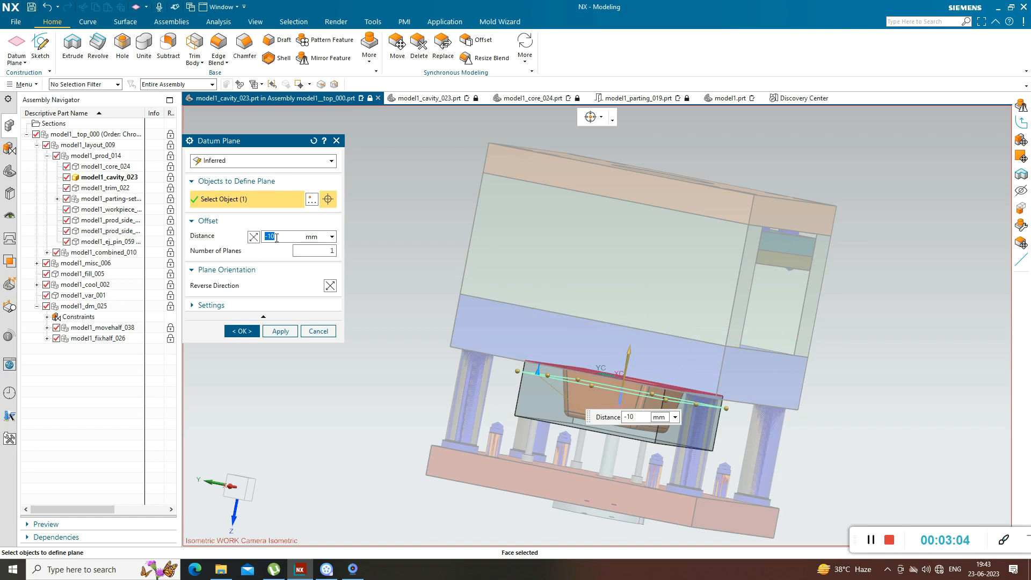
text(-12)
key(Return)
scroll(535, 388, down, 3)
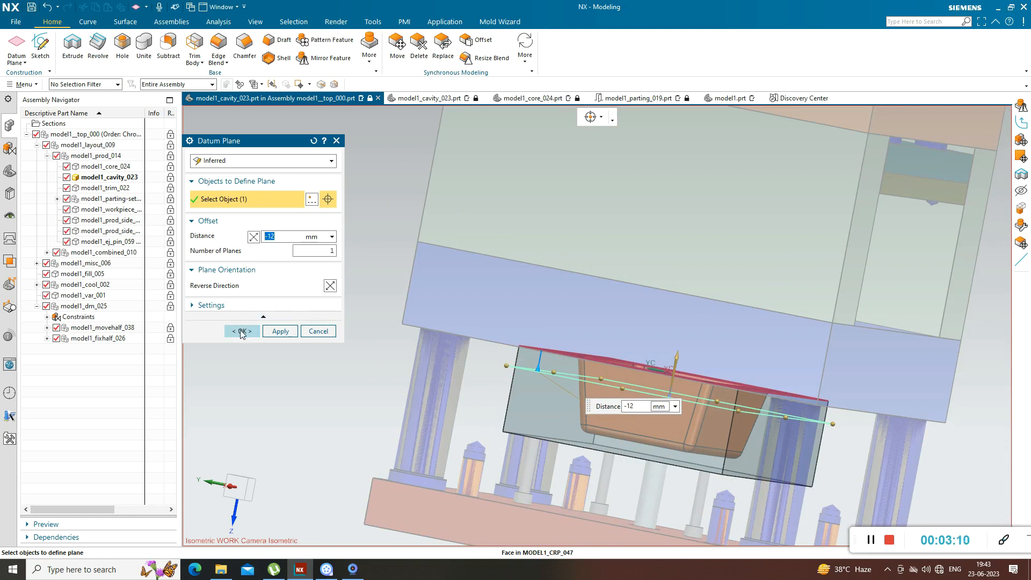
click(240, 329)
scroll(610, 301, up, 3)
middle_drag(610, 301, 400, 349)
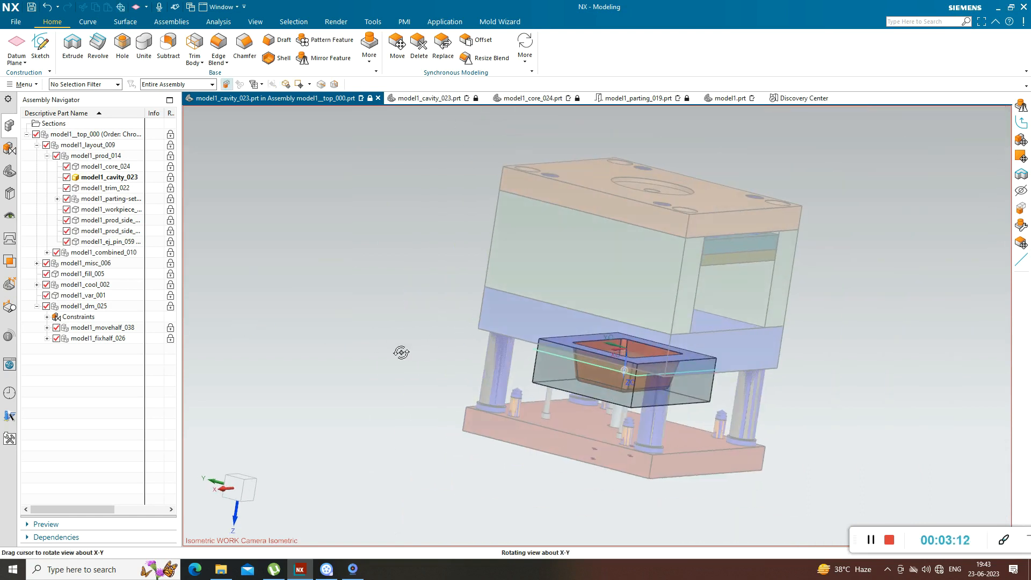
- Start a Pattern Channel path sketch on the new offset datum plane through the cavity insert
click(495, 22)
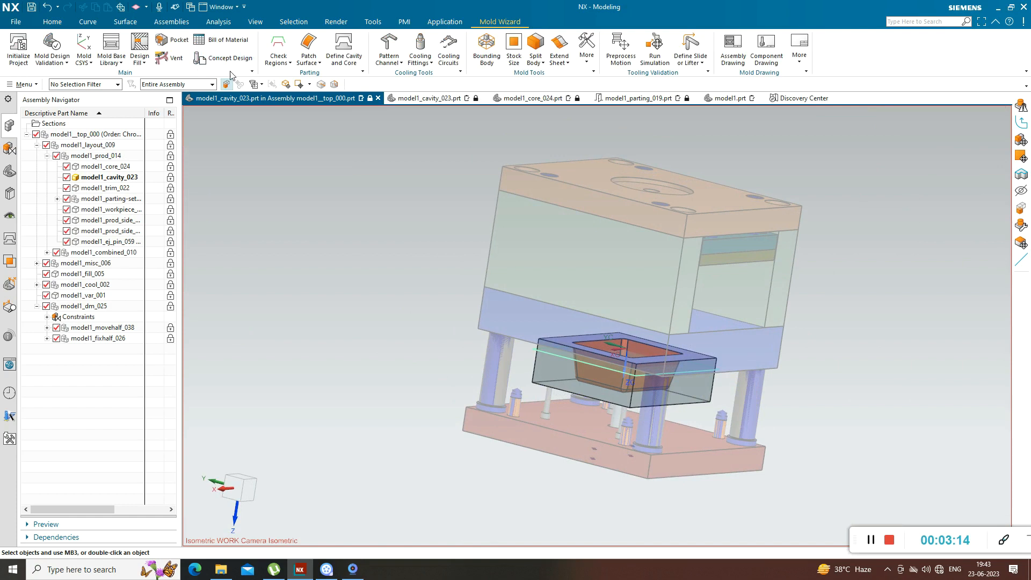
click(392, 61)
click(408, 80)
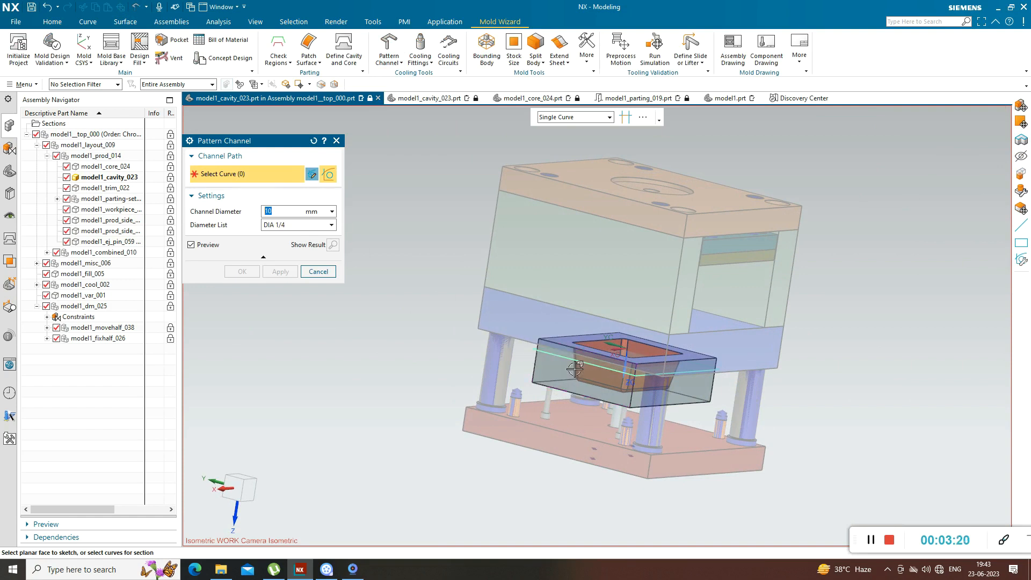
click(312, 174)
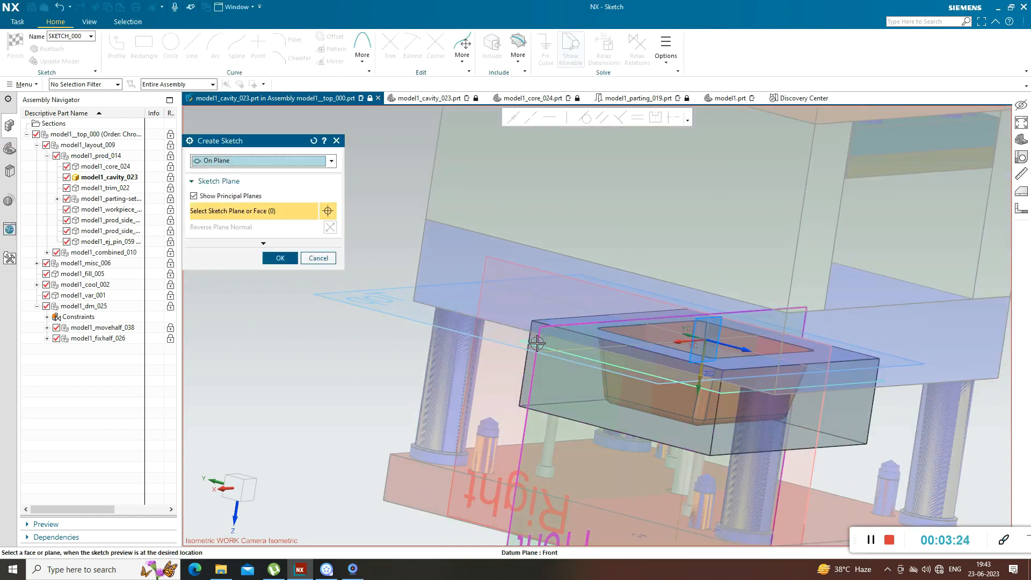
scroll(511, 349, down, 2)
middle_drag(400, 383, 417, 352)
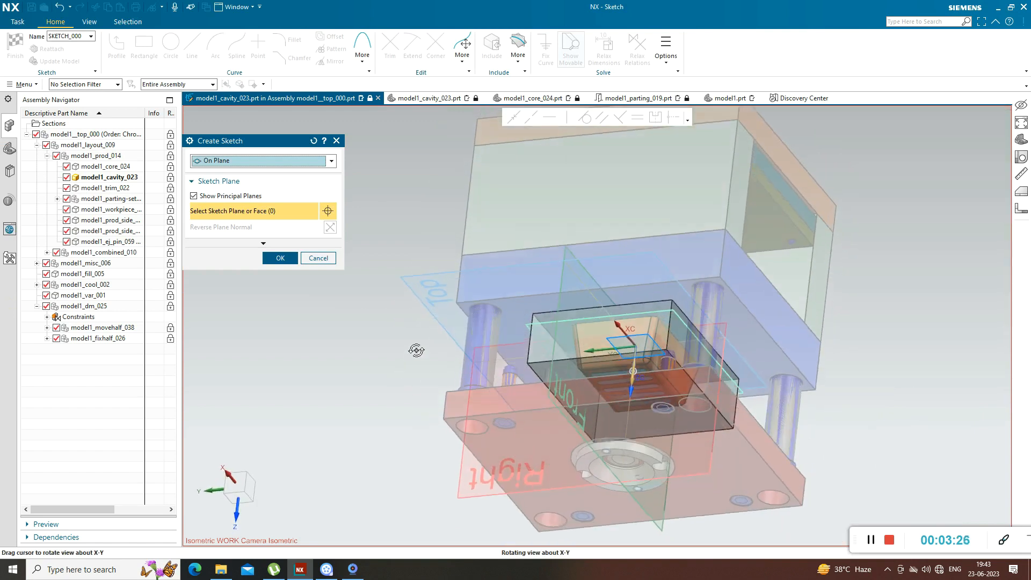
scroll(532, 313, up, 3)
click(535, 319)
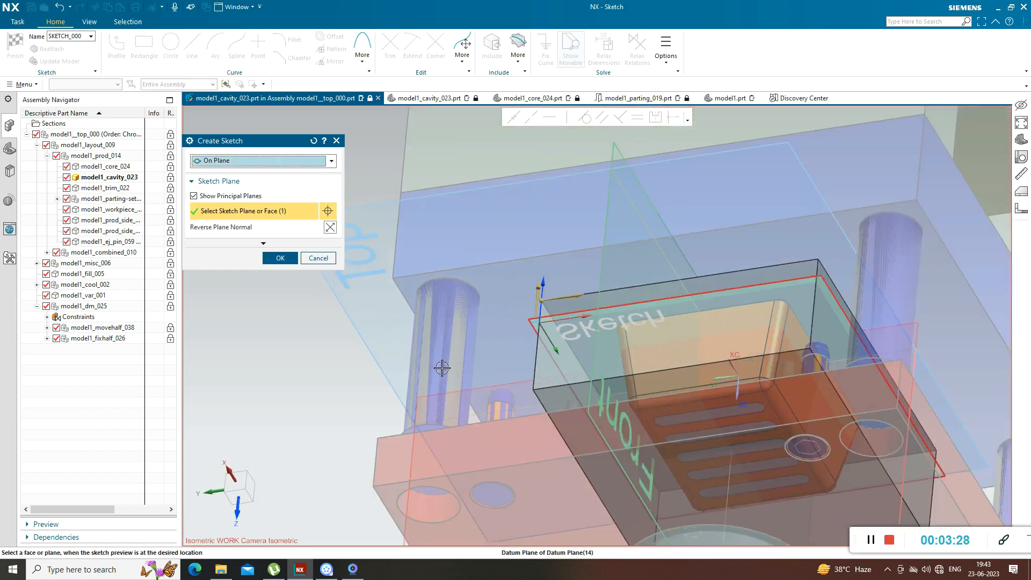
scroll(425, 333, down, 1)
middle_drag(381, 369, 349, 409)
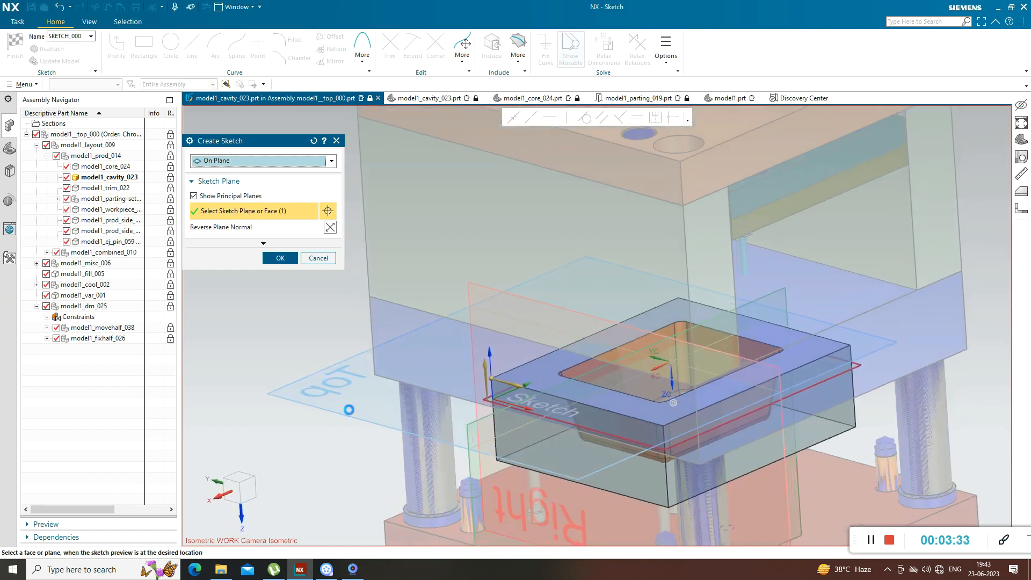
click(289, 262)
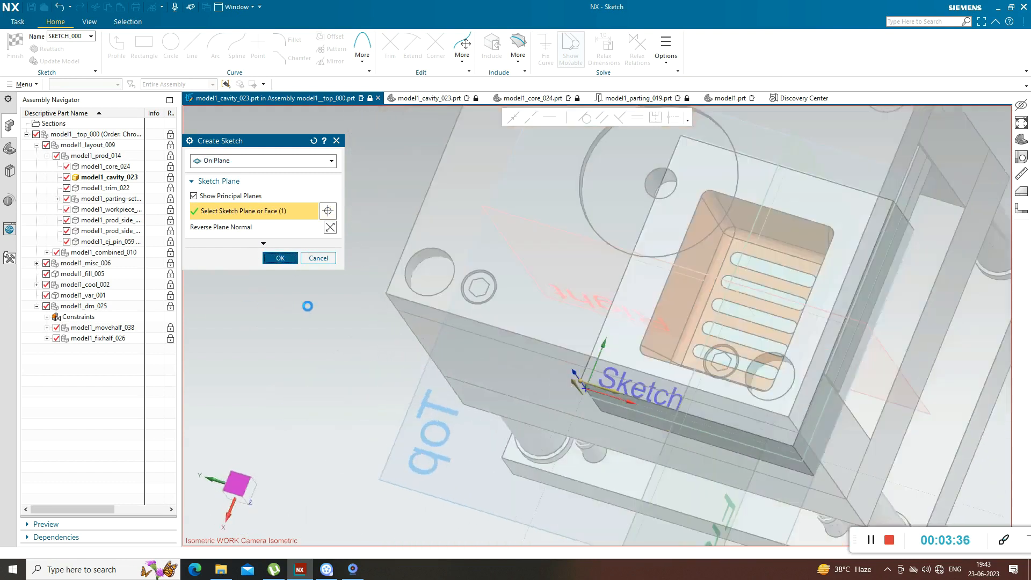
scroll(533, 189, up, 2)
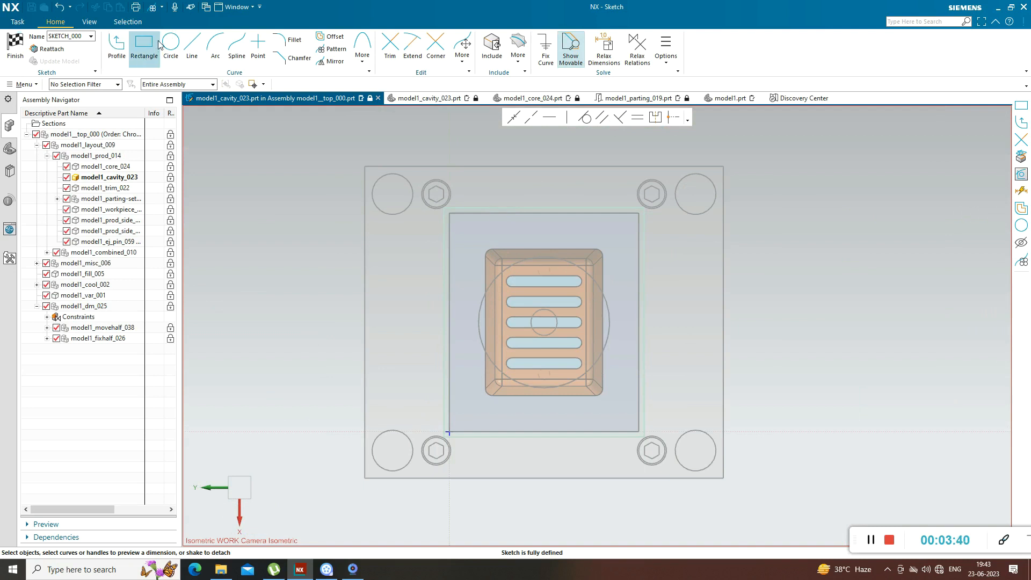
- Sketch a vertical line left of the cavity pocket and a horizontal line above it, both extending past the insert's edges
click(117, 50)
scroll(492, 322, up, 1)
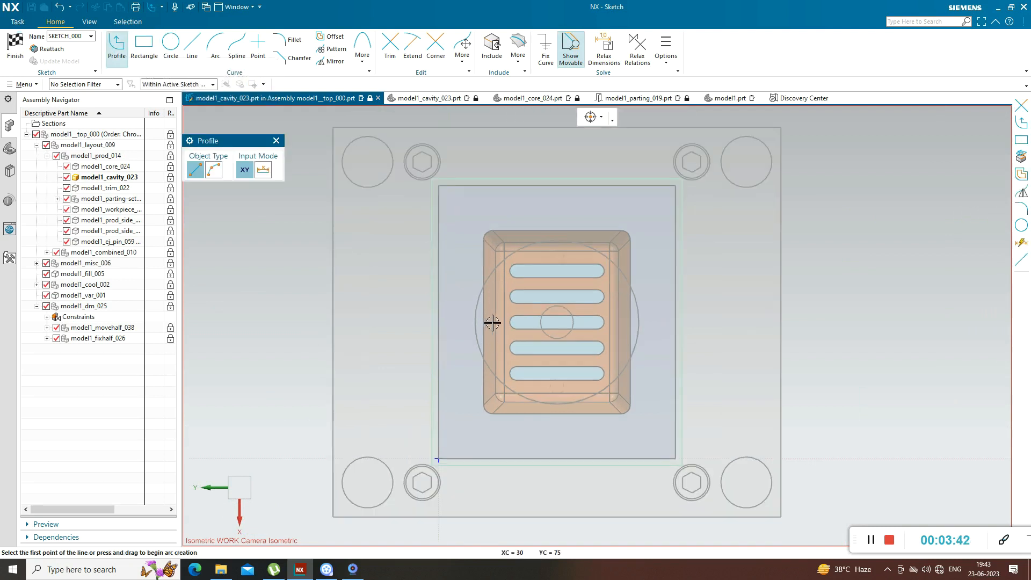
click(463, 159)
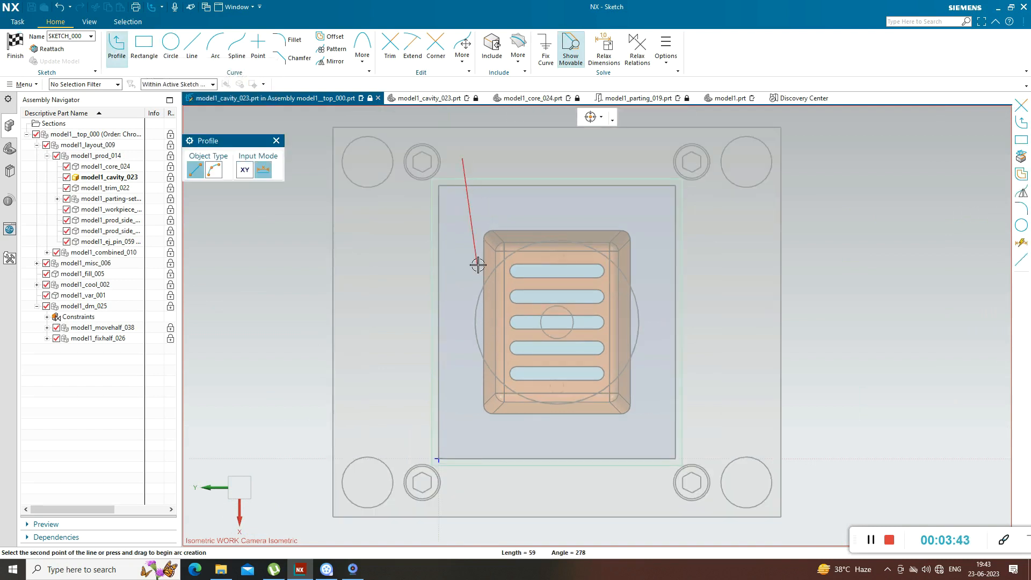
click(460, 473)
key(Escape)
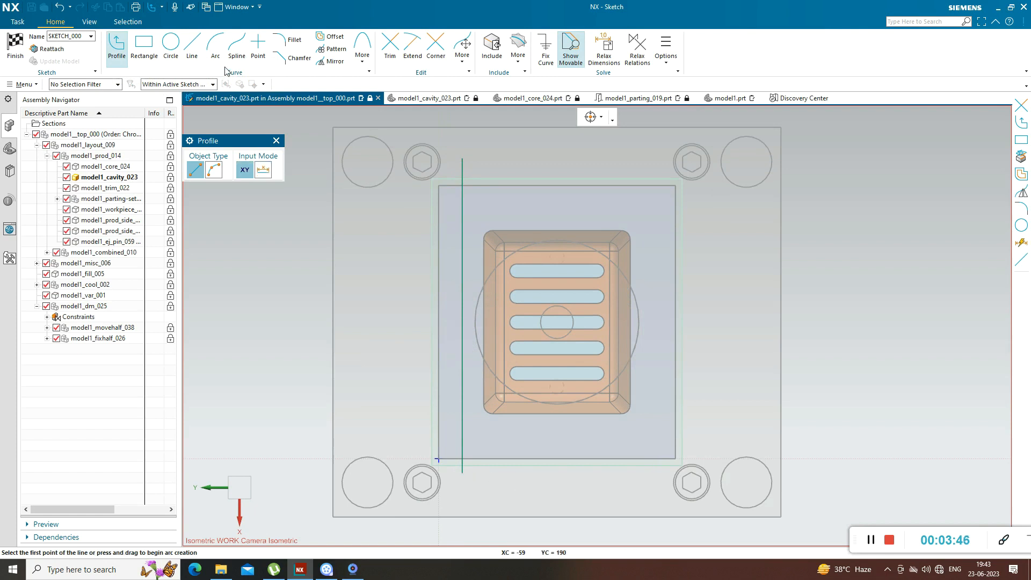
click(417, 217)
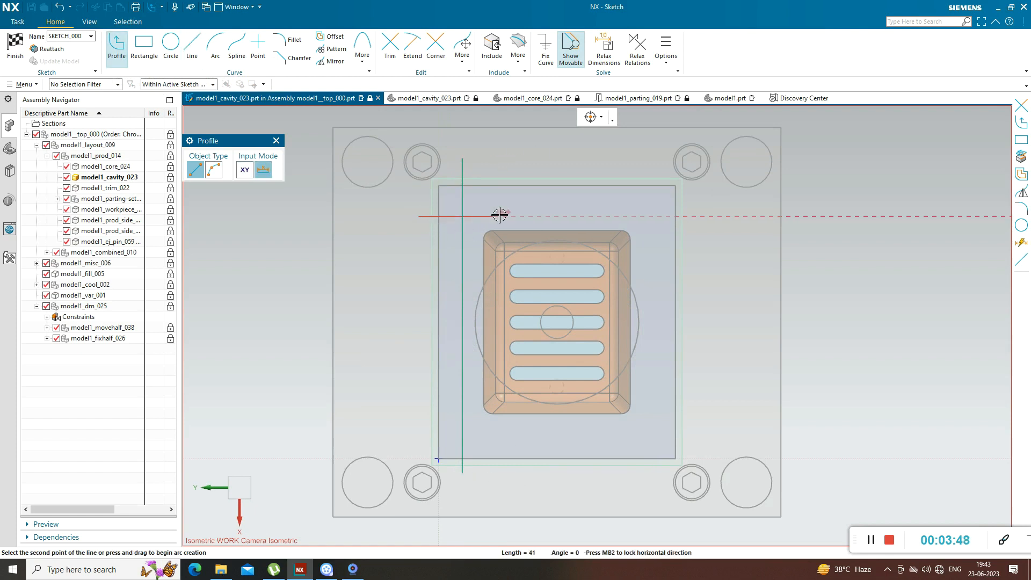
click(697, 216)
key(Escape)
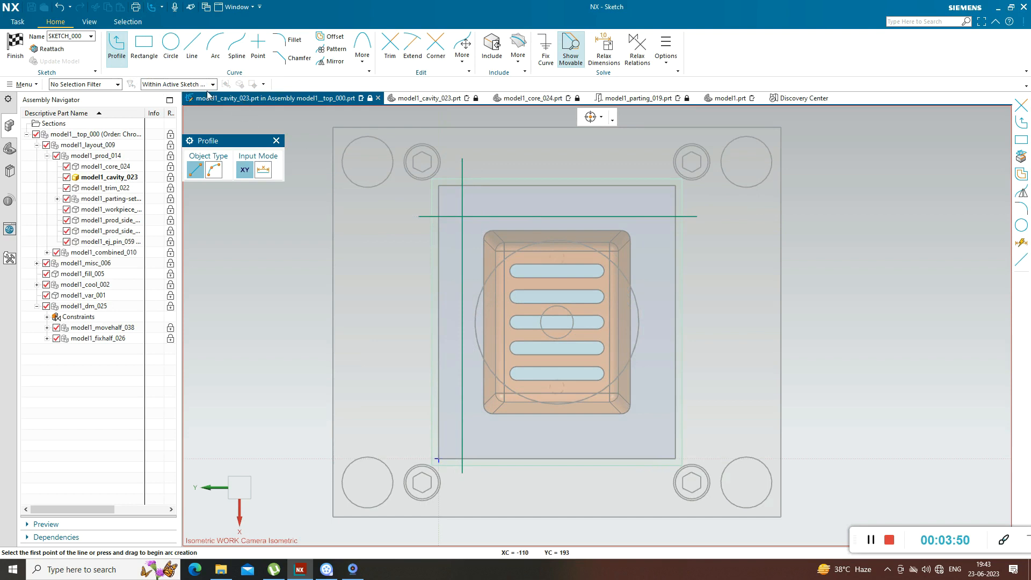
- Sketch a horizontal line below the cavity pocket and a vertical line right of it, both extending past the insert's edges
click(418, 426)
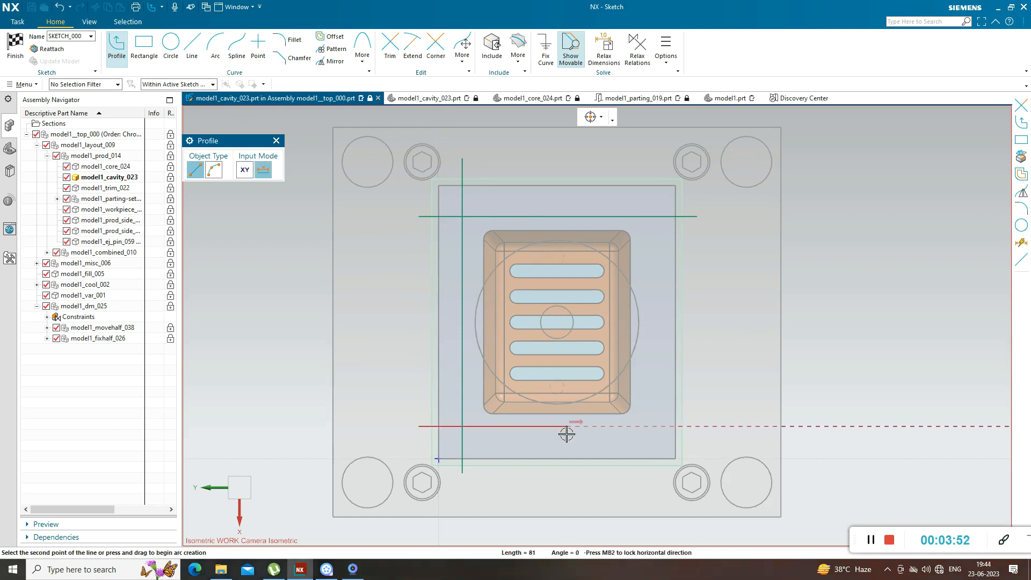
click(696, 426)
key(Escape)
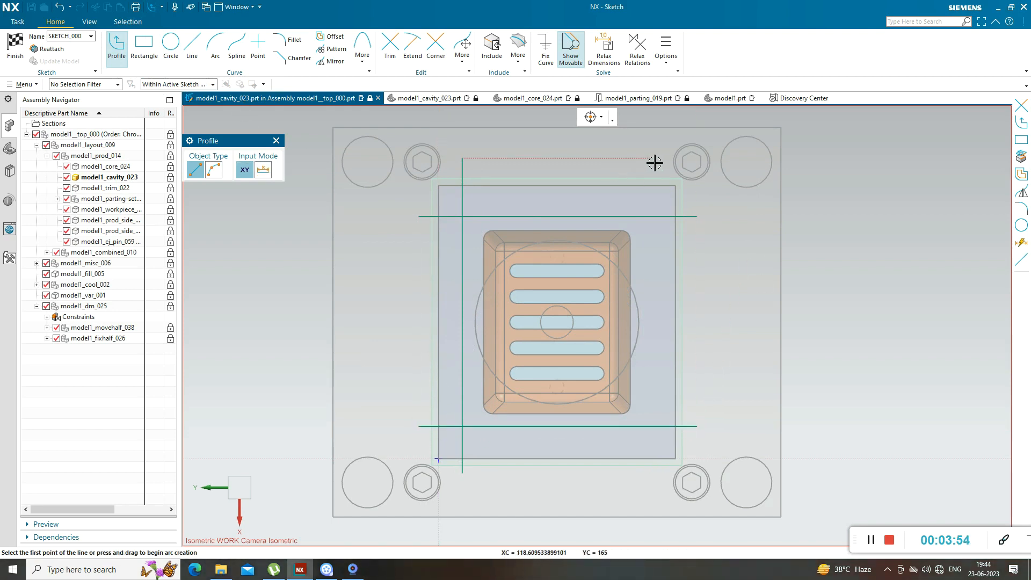
click(641, 161)
click(641, 472)
key(Escape)
key(Escape)
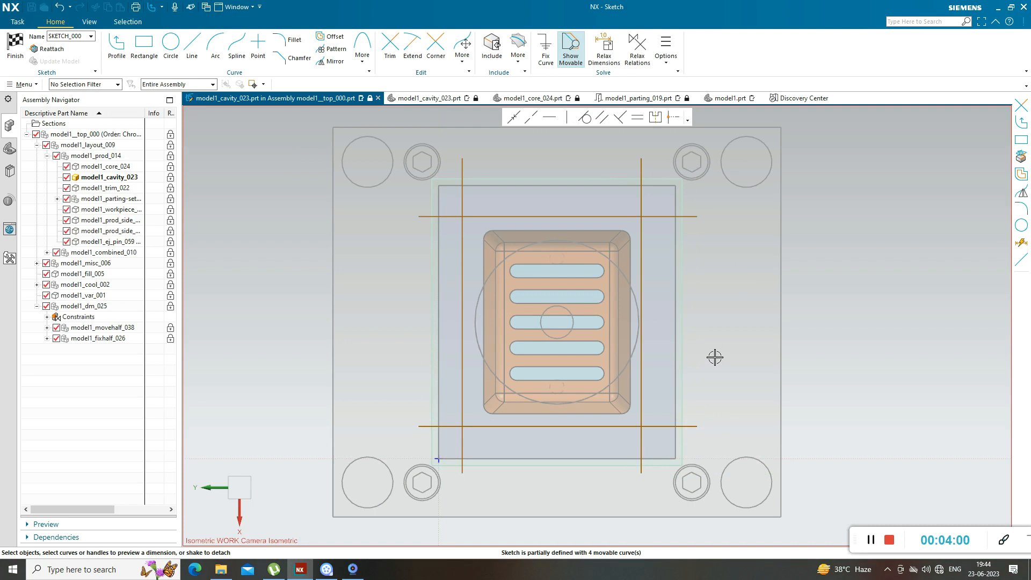
scroll(534, 197, down, 3)
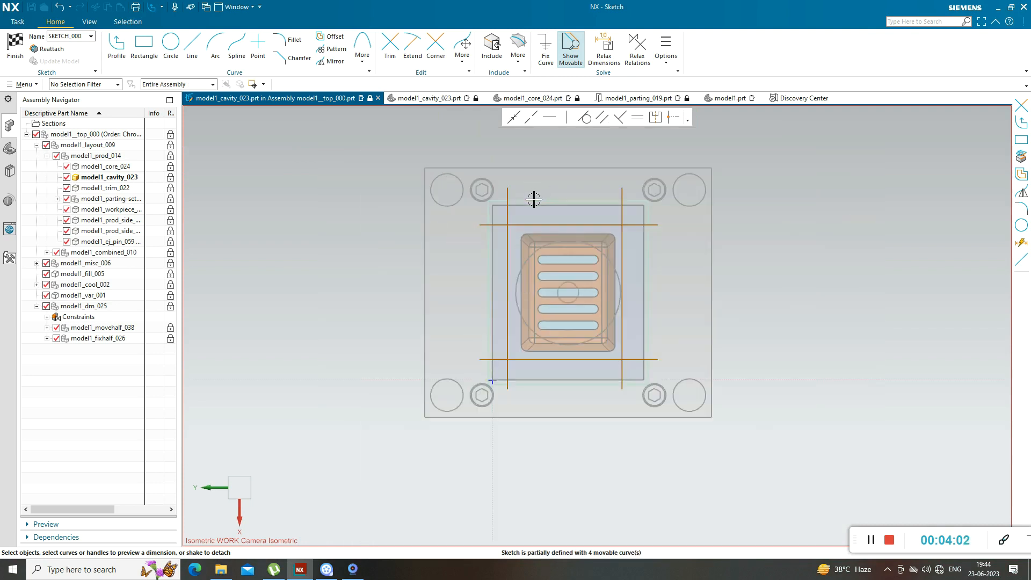
mouse_move(444, 250)
middle_down()
mouse_move(462, 179)
mouse_move(492, 179)
mouse_move(487, 161)
mouse_move(456, 212)
mouse_move(471, 186)
mouse_move(448, 200)
mouse_move(435, 258)
middle_up()
key(F8)
scroll(431, 262, down, 2)
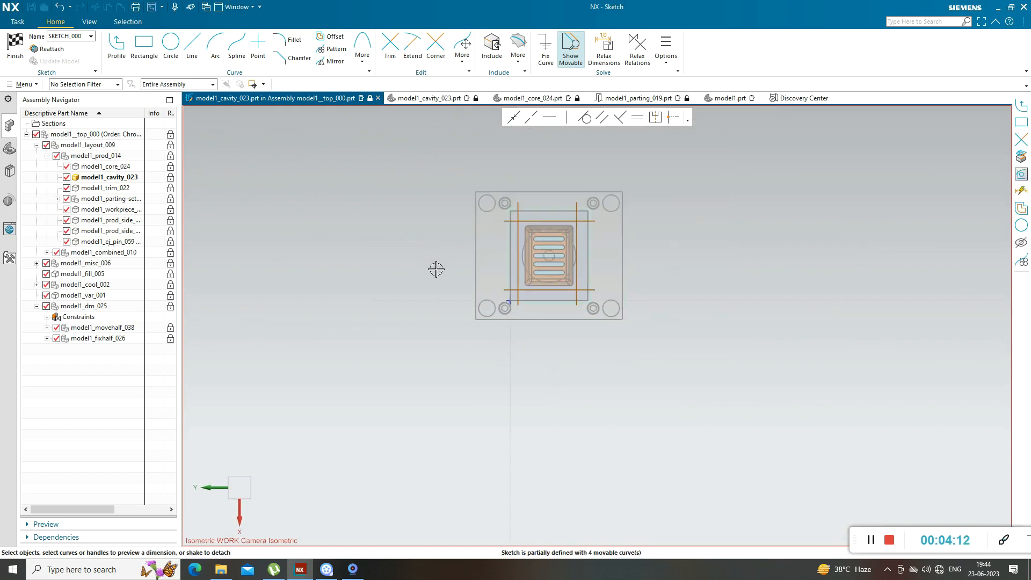
scroll(534, 193, up, 3)
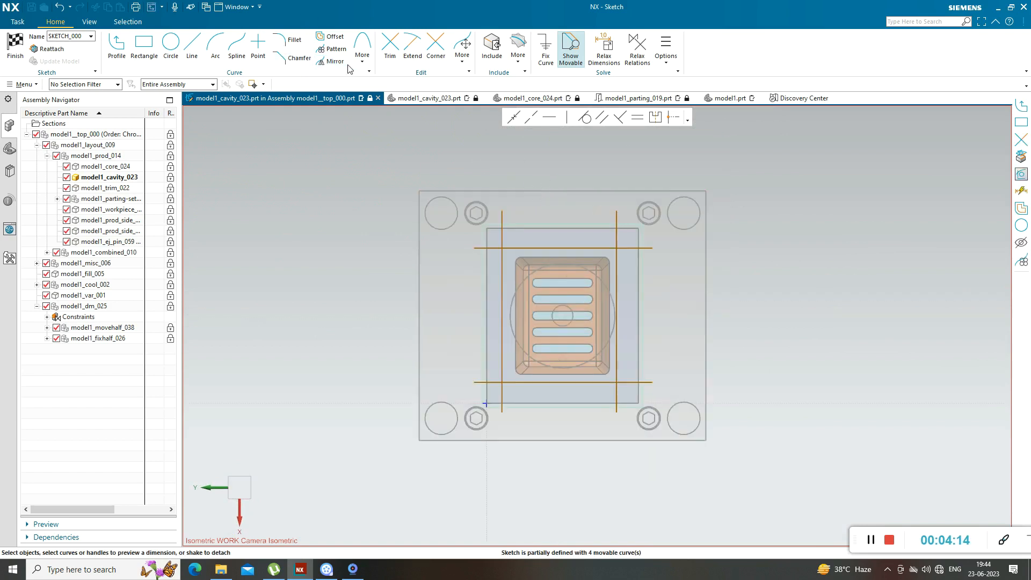
click(361, 58)
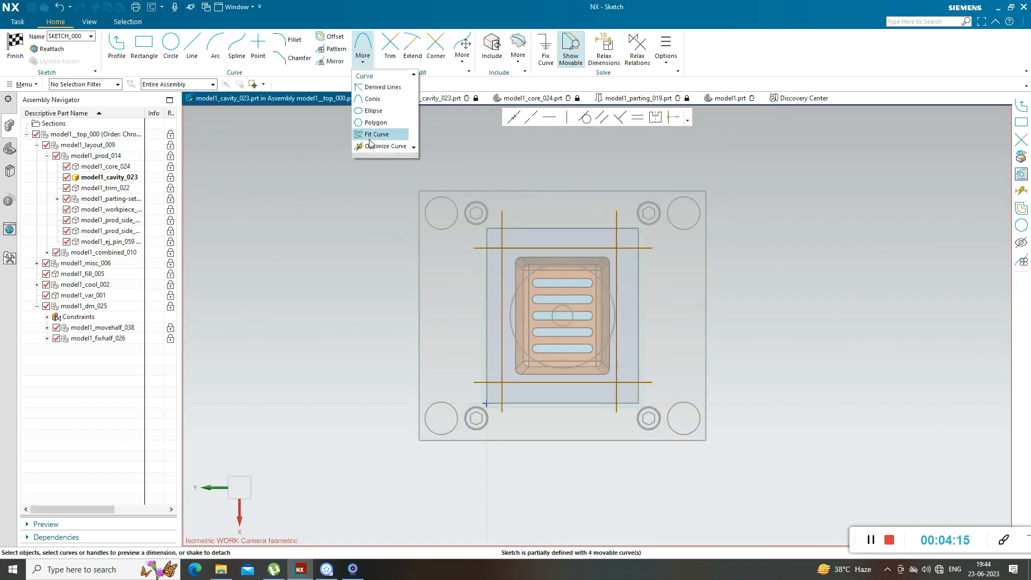
click(464, 58)
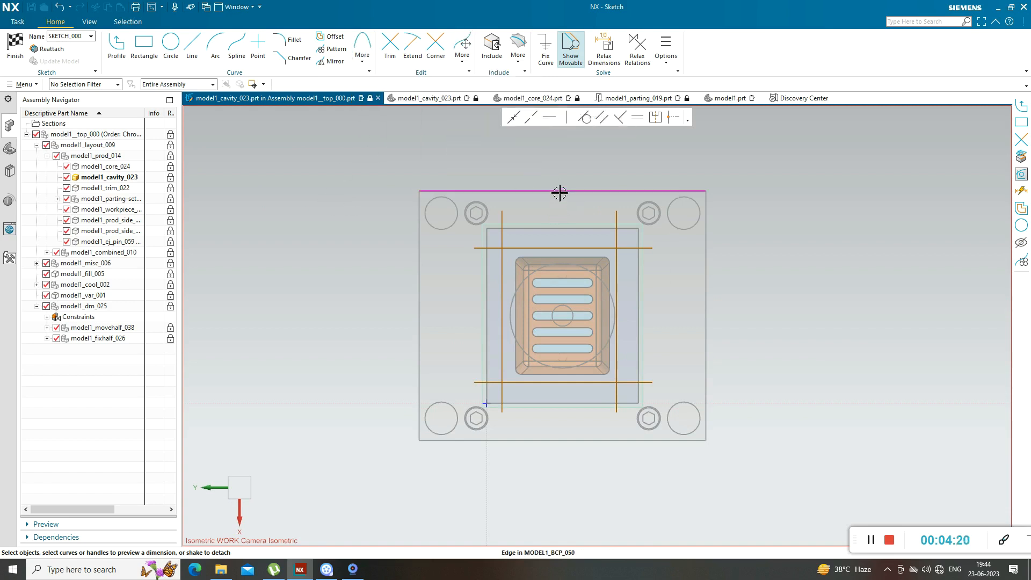
- Project the four outer edges of the mold plate into the sketch, with the selection scope set to Entire Assembly
click(517, 60)
click(534, 87)
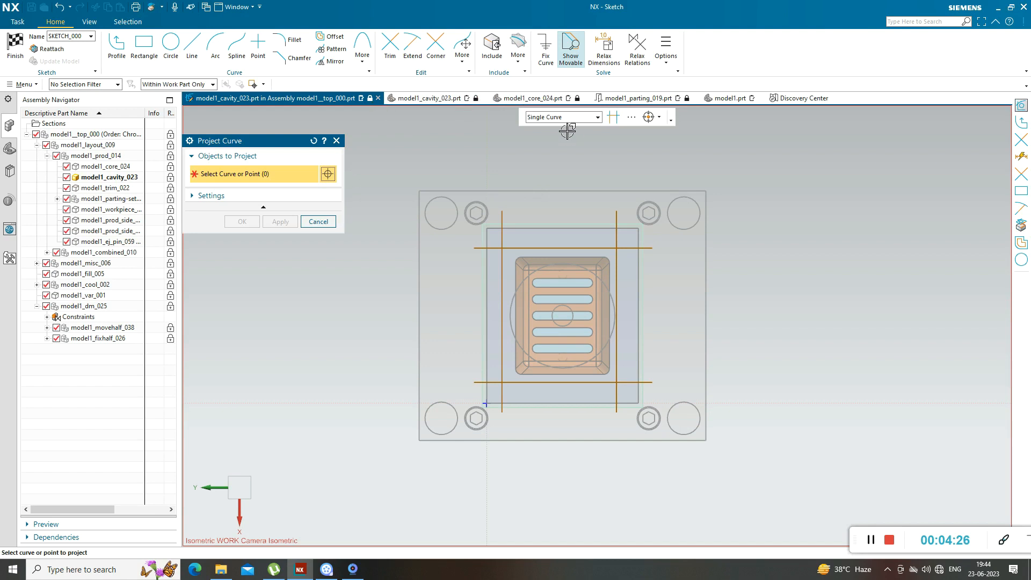
click(198, 85)
click(181, 97)
click(533, 190)
click(706, 251)
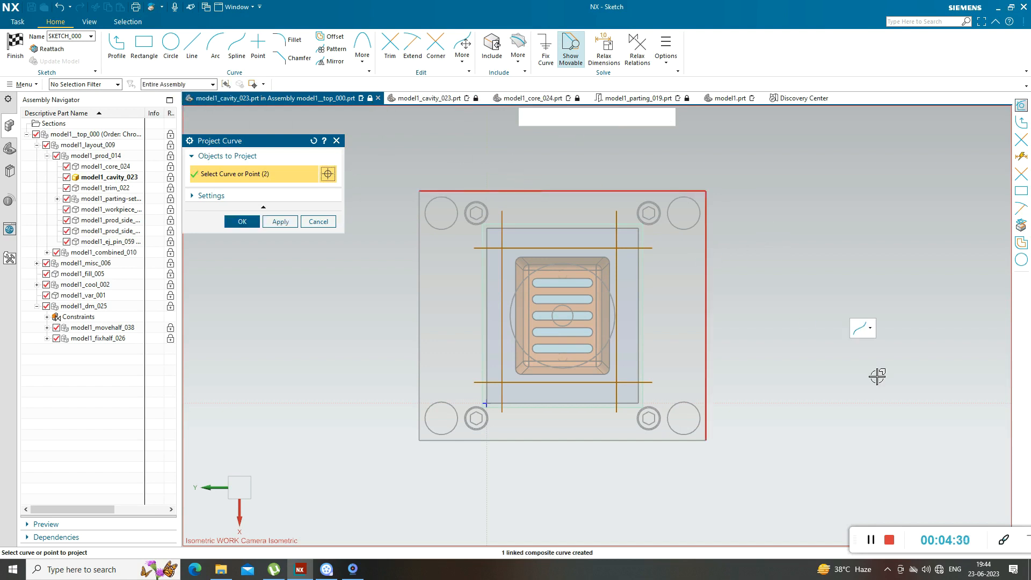
click(622, 440)
click(421, 332)
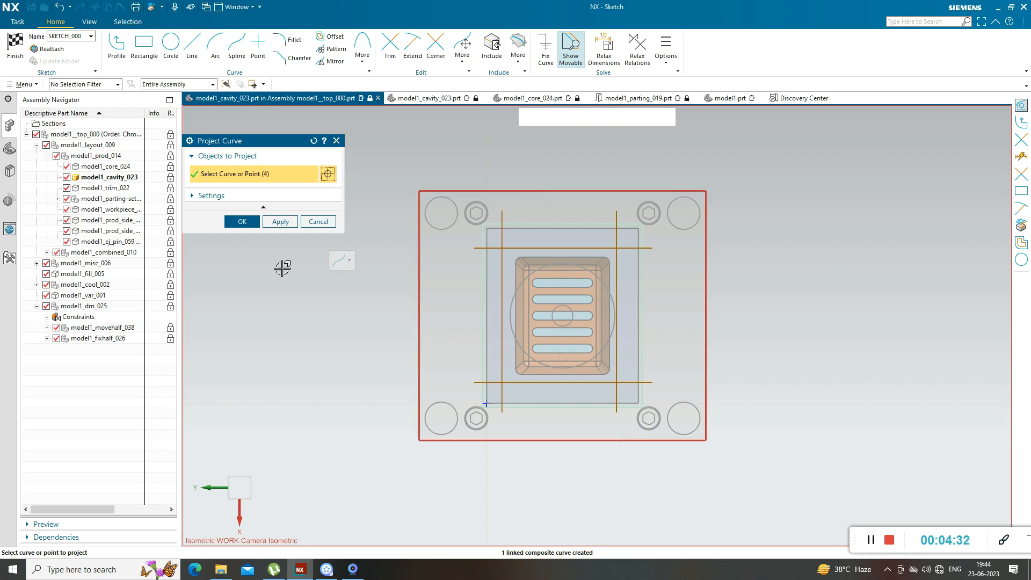
click(242, 221)
- Stretch both ends of the left vertical line and of the lower horizontal line out to or past the projected plate edges
scroll(404, 301, up, 4)
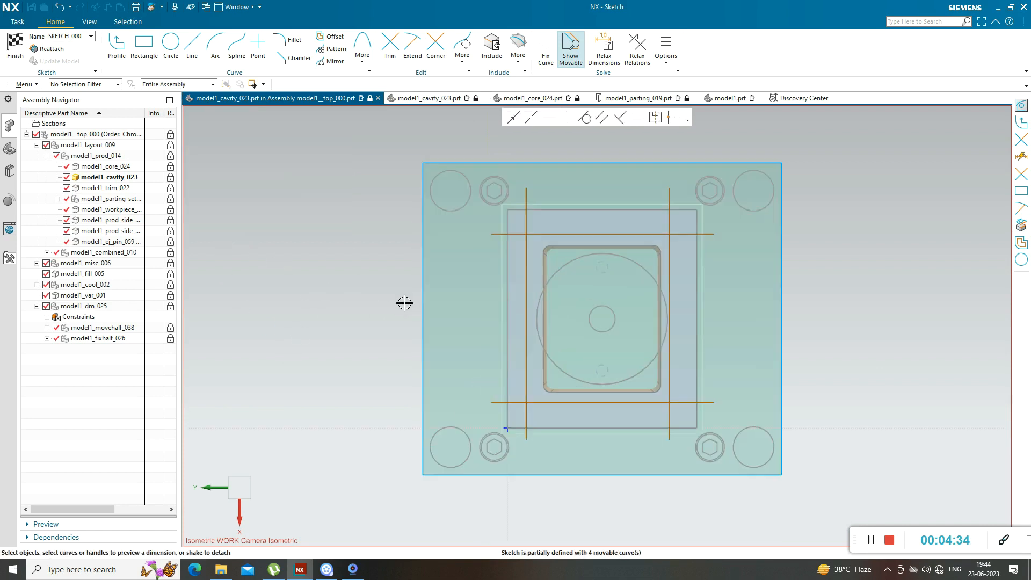
scroll(376, 306, down, 2)
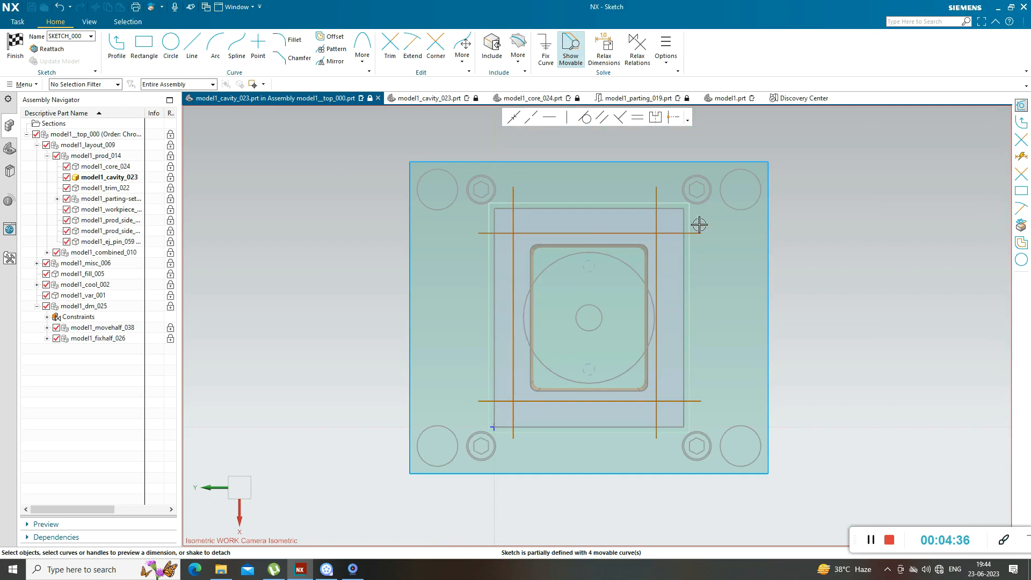
click(519, 186)
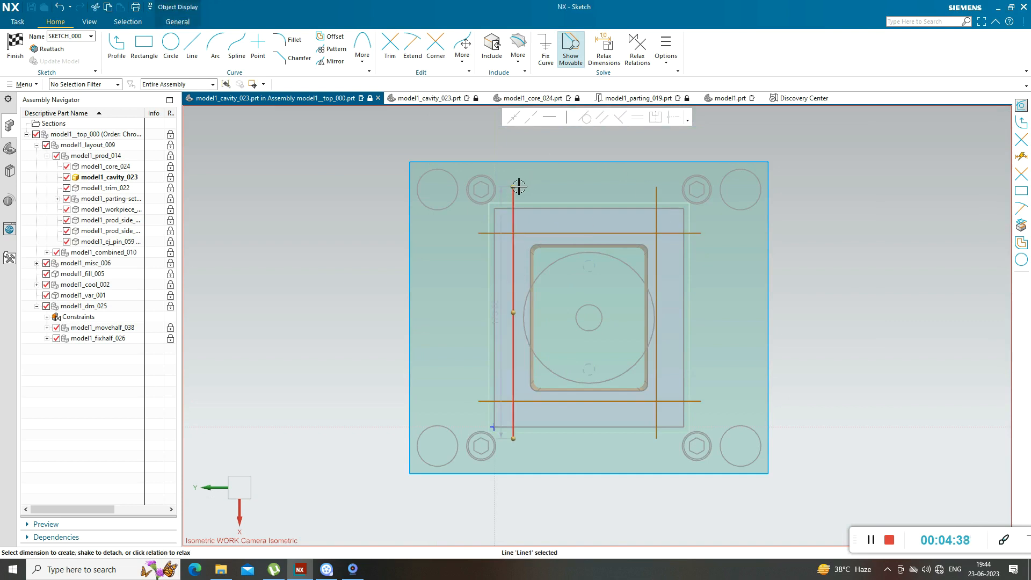
mouse_move(517, 186)
mouse_down()
mouse_move(512, 150)
mouse_move(513, 159)
mouse_up()
drag(513, 438, 517, 499)
click(491, 400)
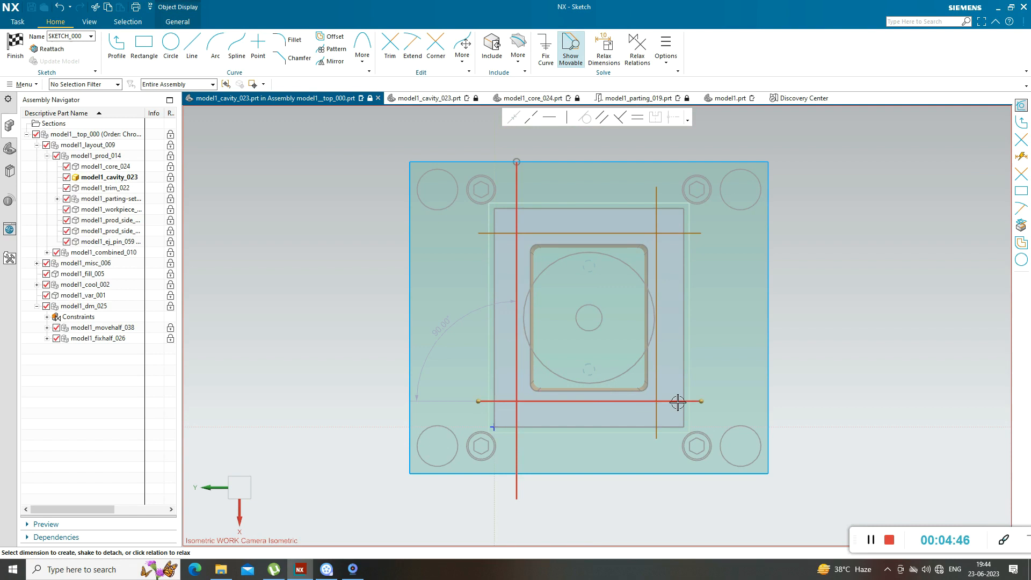
drag(702, 400, 809, 401)
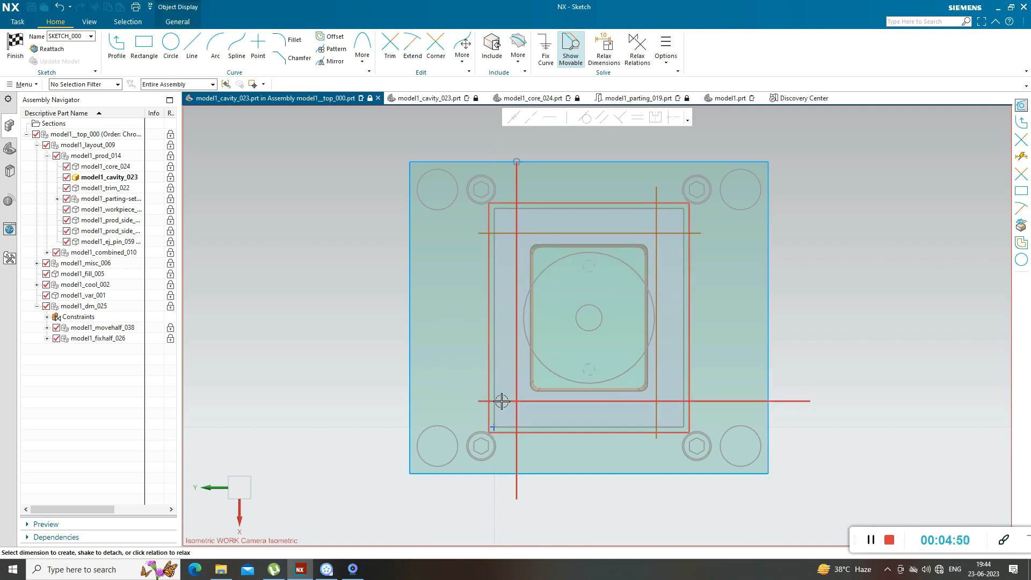
key(Escape)
drag(474, 400, 376, 400)
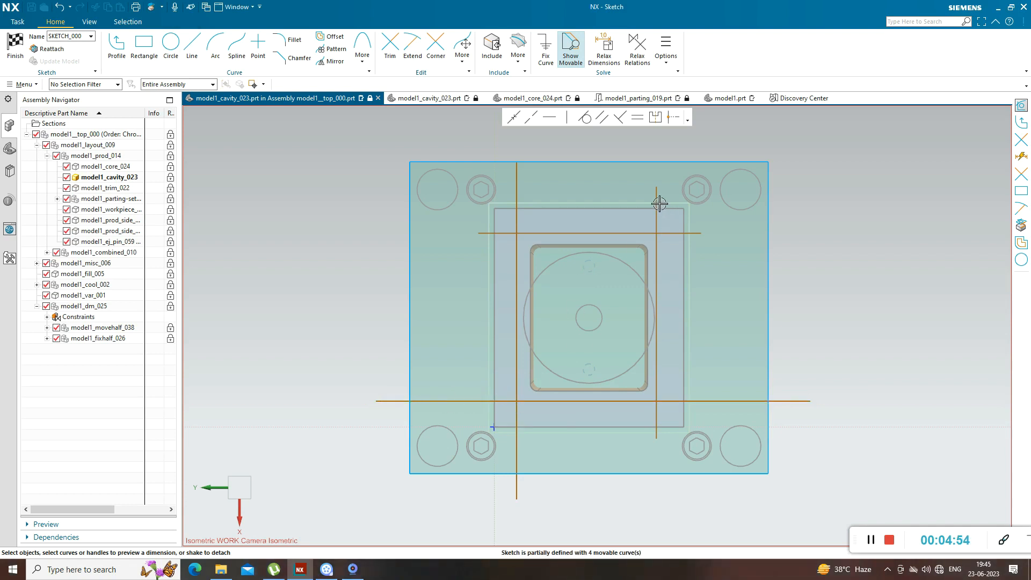
- Extend the right vertical line's upper end and both ends of the upper horizontal line past the plate edges, keeping the vertical line right of the pocket
drag(657, 189, 657, 145)
click(672, 232)
drag(698, 233, 793, 229)
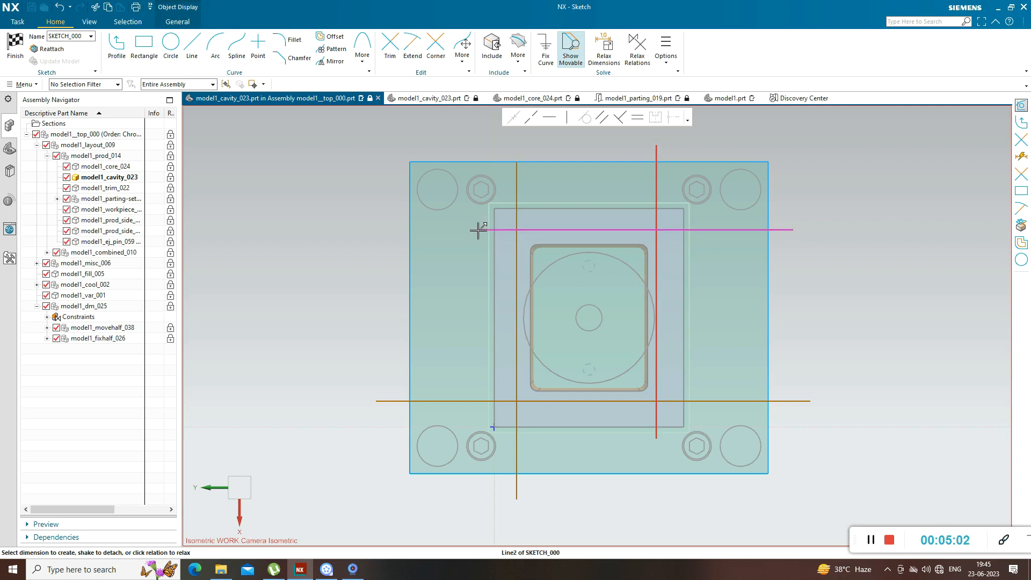
mouse_move(477, 230)
mouse_down()
mouse_move(362, 230)
mouse_move(489, 230)
mouse_move(370, 230)
mouse_up()
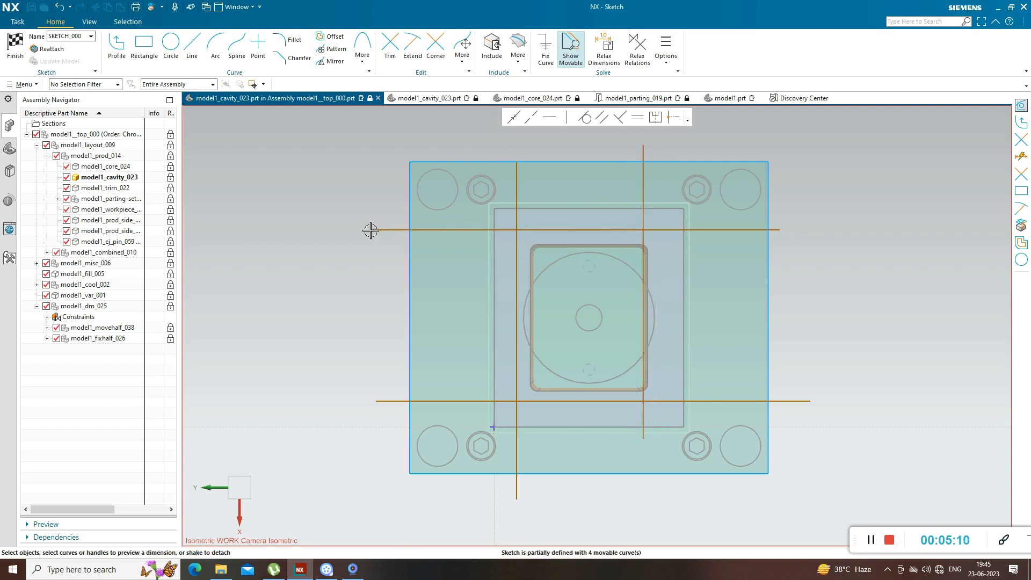
drag(662, 241, 663, 249)
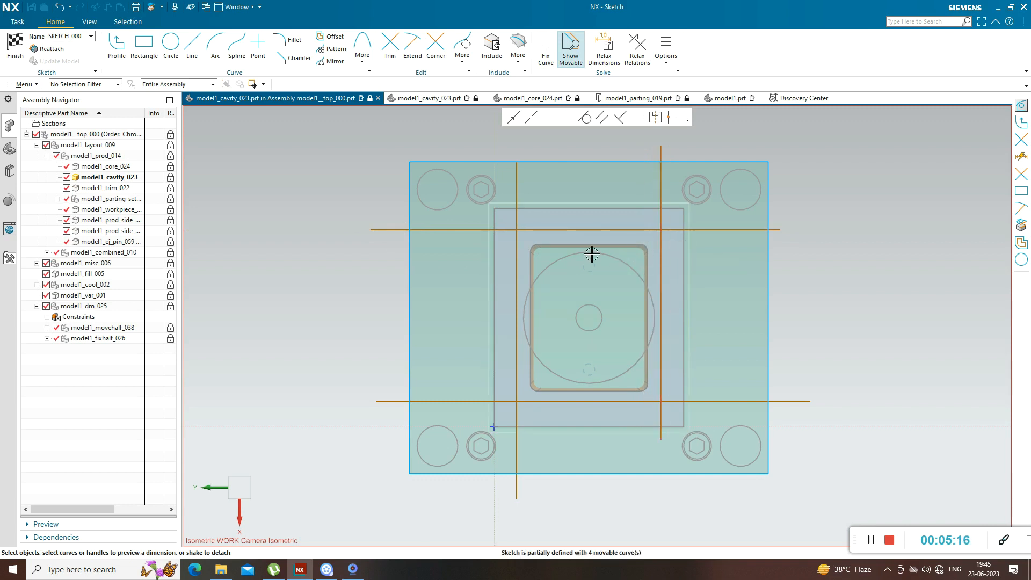
- Extend the right vertical line's lower end past the plate's lower edge
drag(518, 217, 519, 220)
scroll(582, 261, up, 2)
scroll(615, 226, down, 1)
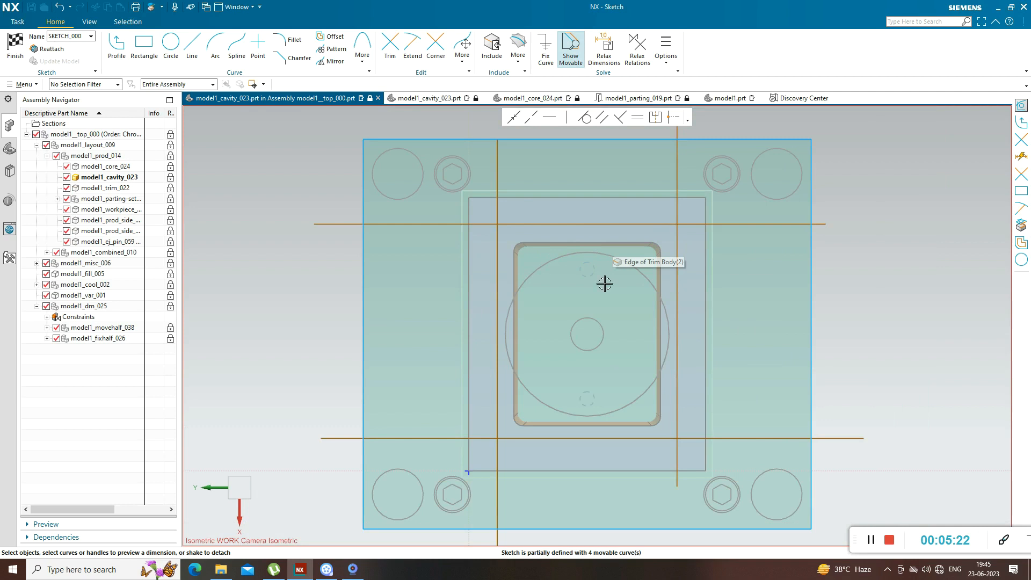
scroll(600, 246, down, 2)
scroll(650, 415, up, 3)
click(649, 377)
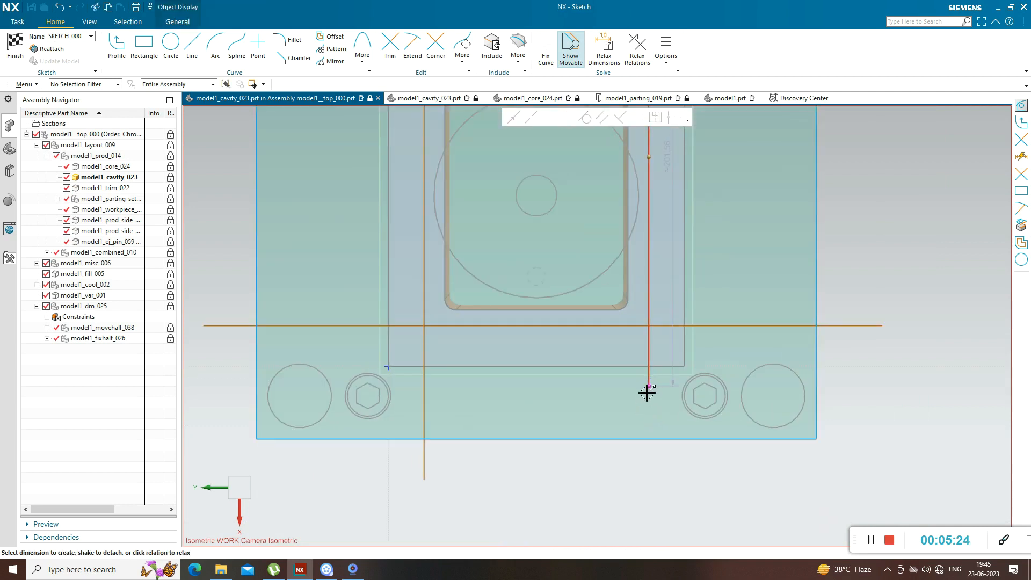
drag(649, 385, 644, 465)
- Dimension the right vertical line 10 mm from the cavity pocket's right edge
scroll(647, 413, down, 2)
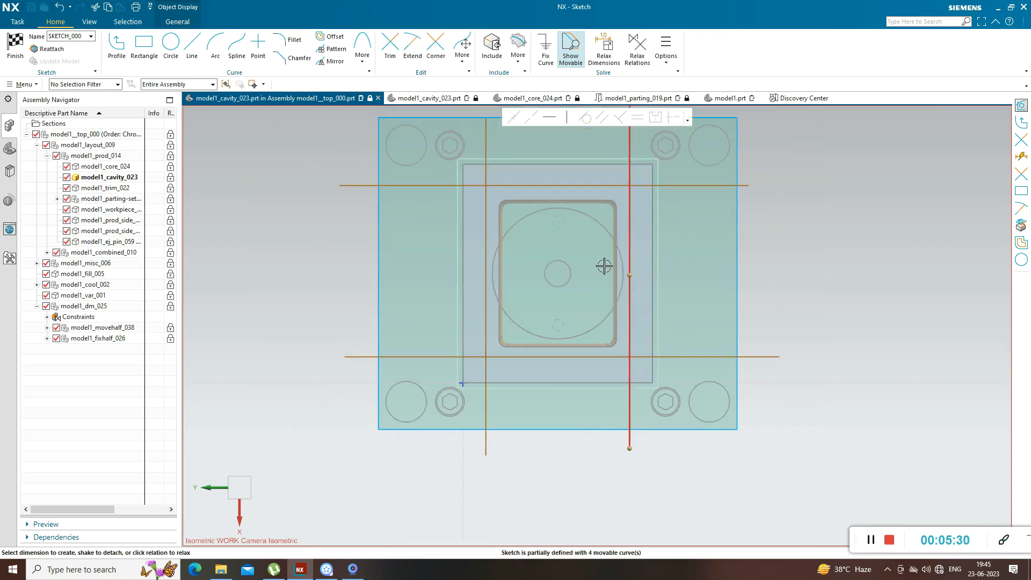
scroll(618, 267, up, 3)
click(622, 261)
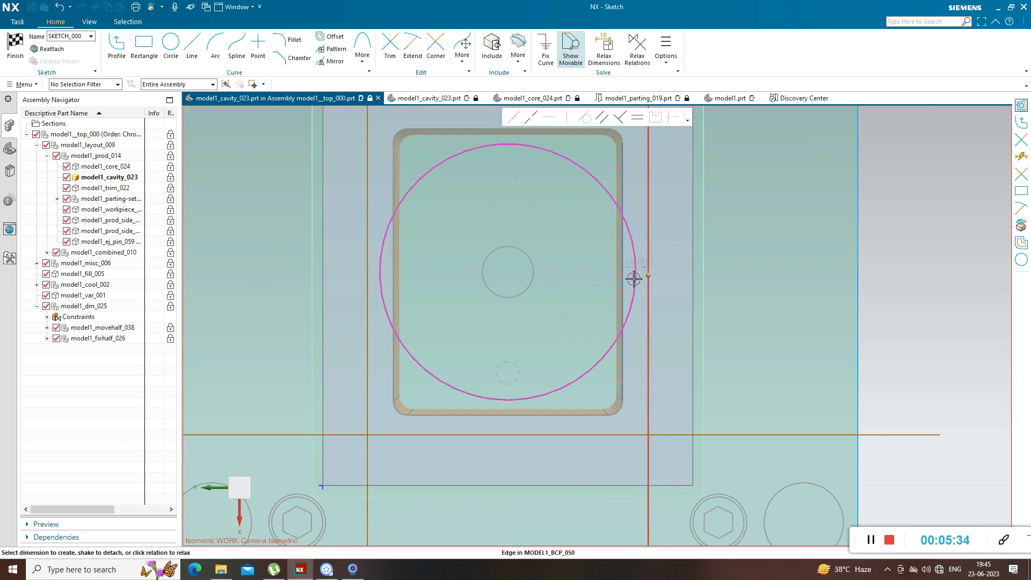
double_click(636, 264)
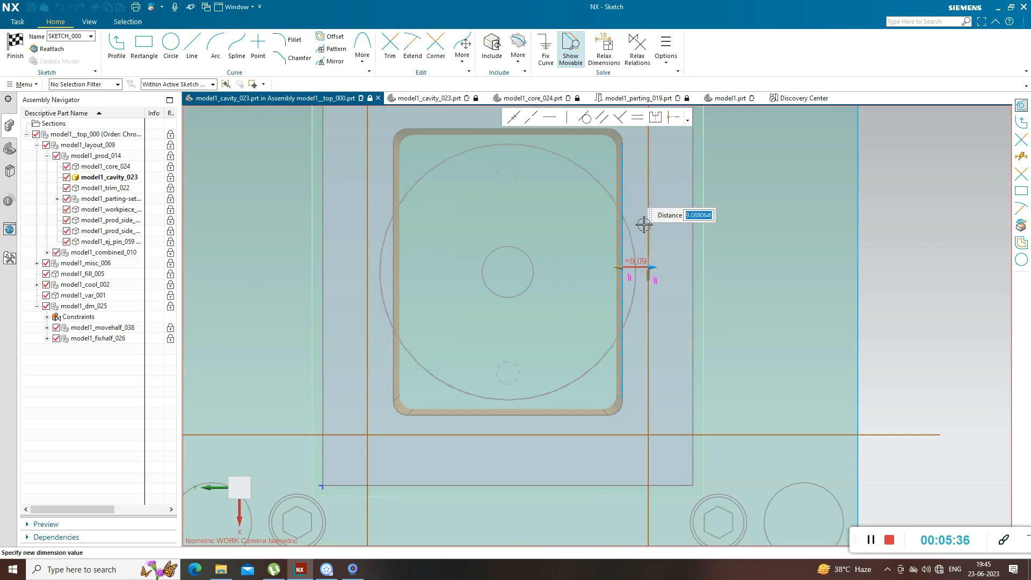
text(10)
key(Return)
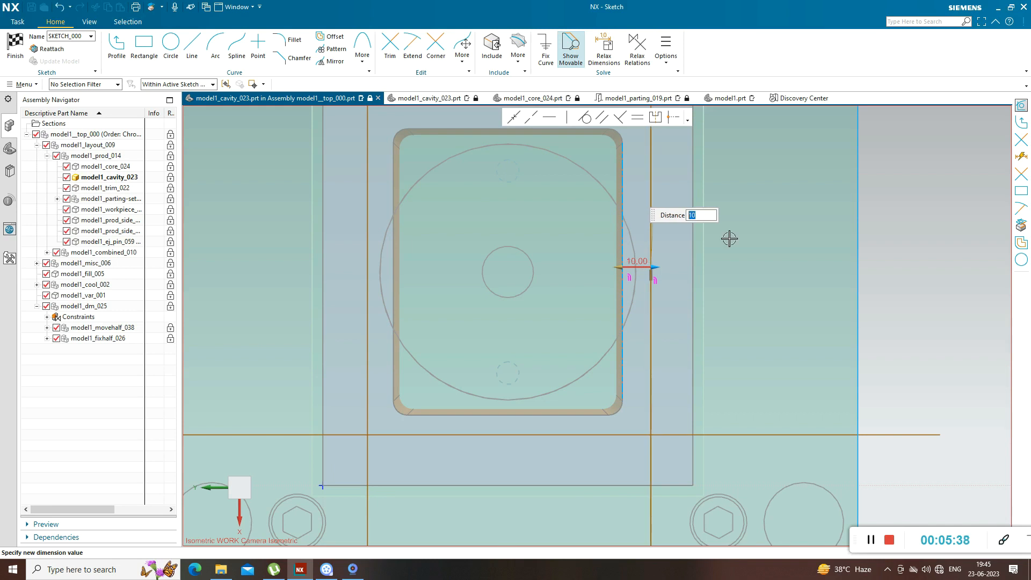
- Dimension the left vertical line 10 mm from the cavity pocket's left edge, selecting the edge across the entire assembly
scroll(667, 356, down, 3)
scroll(472, 299, up, 4)
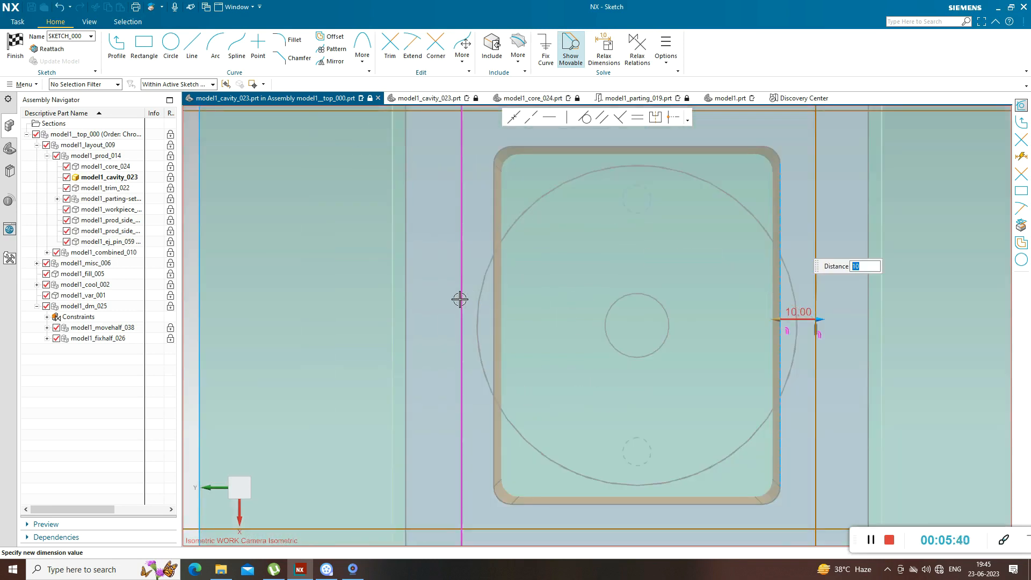
drag(461, 299, 488, 309)
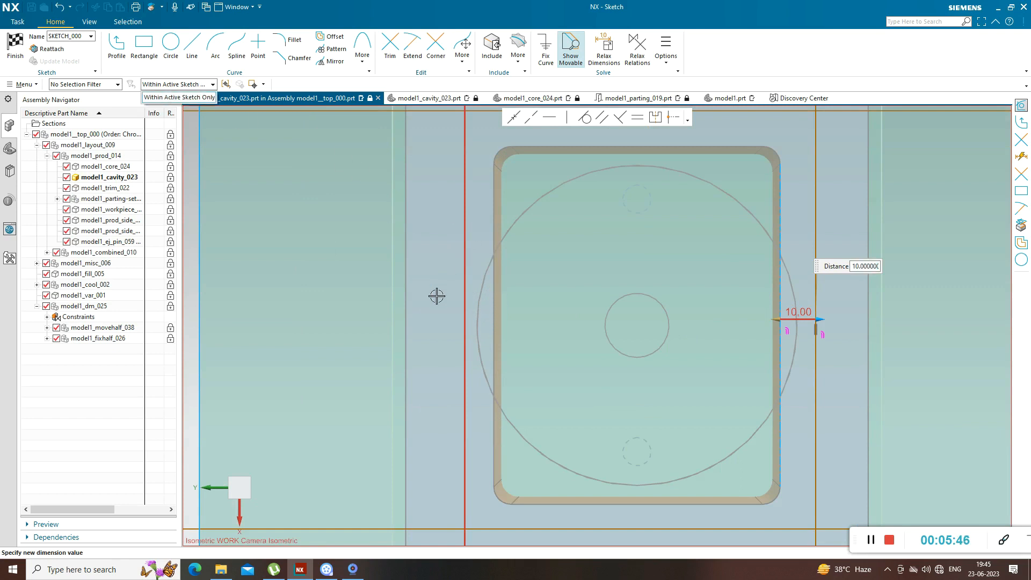
scroll(480, 319, up, 2)
scroll(486, 316, down, 3)
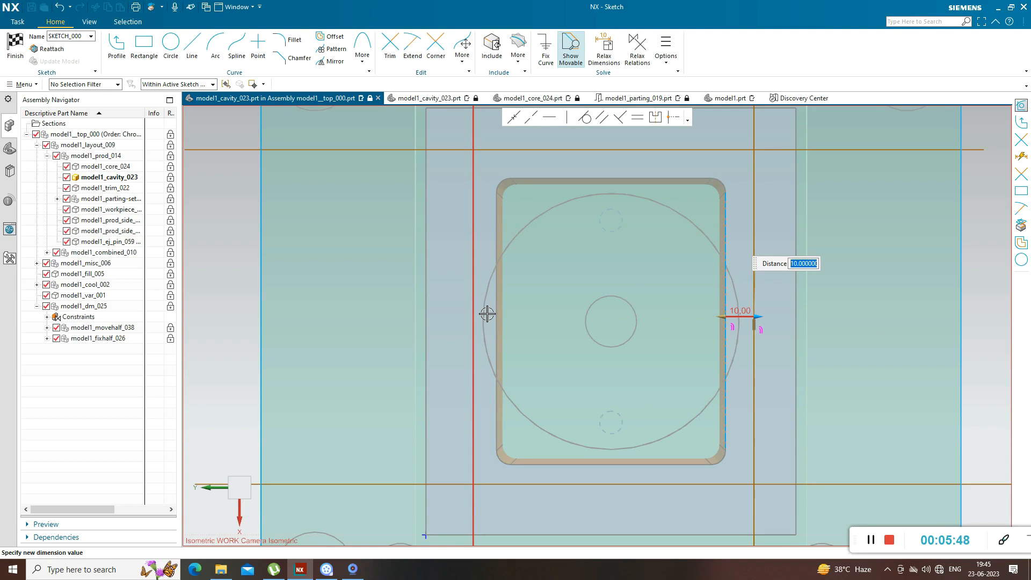
key(Return)
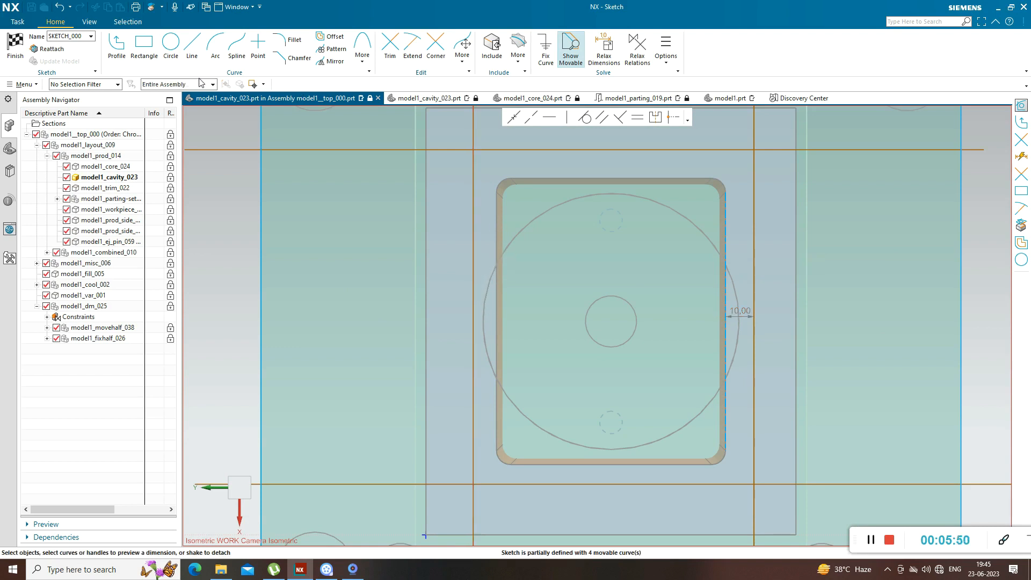
click(498, 275)
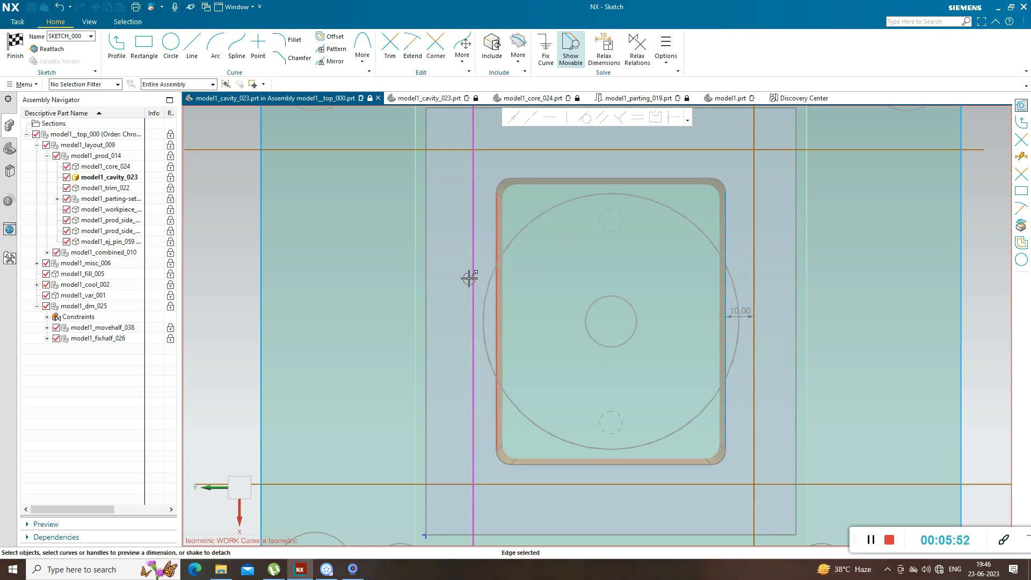
click(472, 277)
click(484, 282)
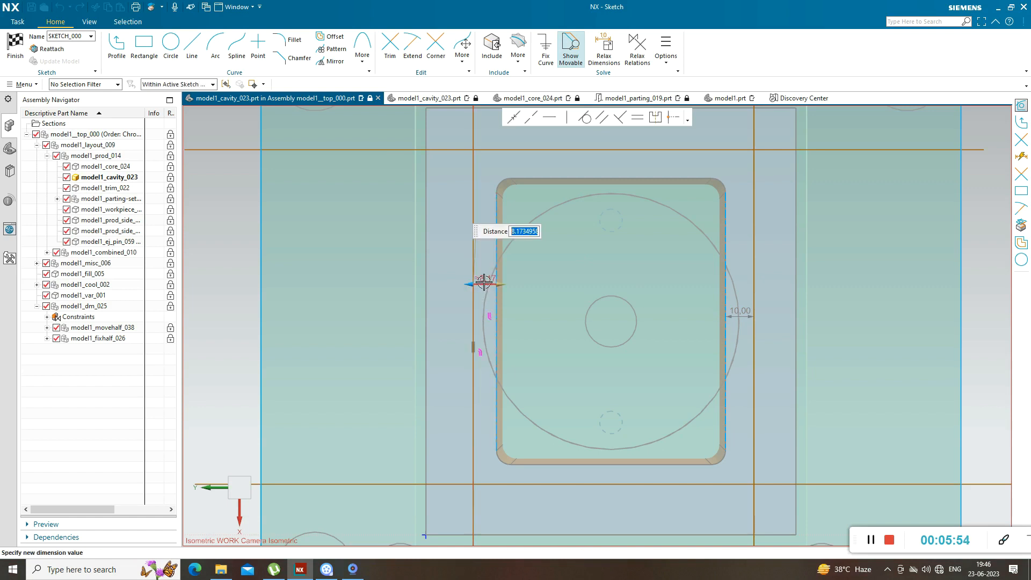
key(Return)
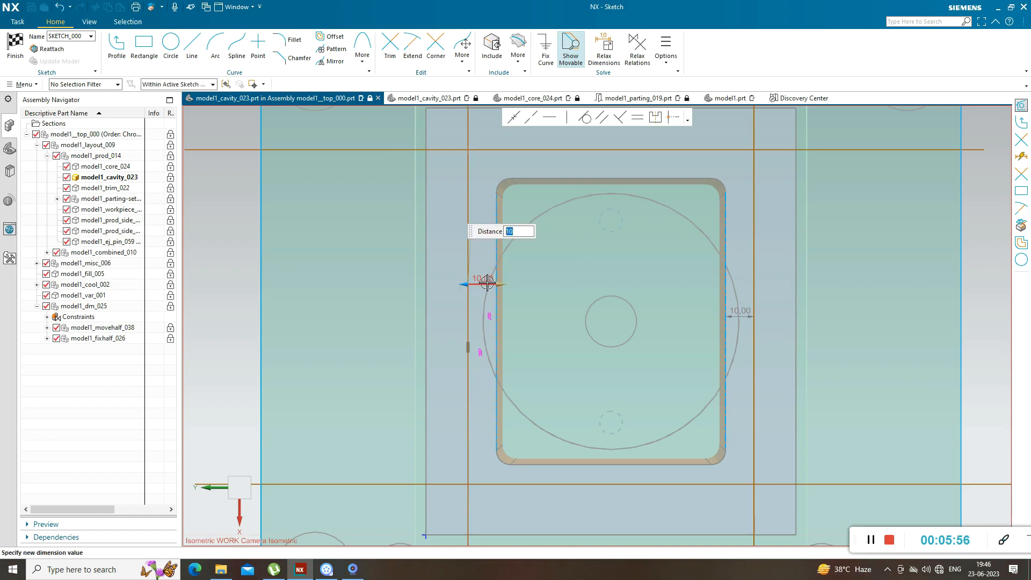
- Dimension the upper horizontal line 10 mm from the cavity pocket's upper edge
scroll(546, 292, down, 4)
scroll(550, 306, up, 4)
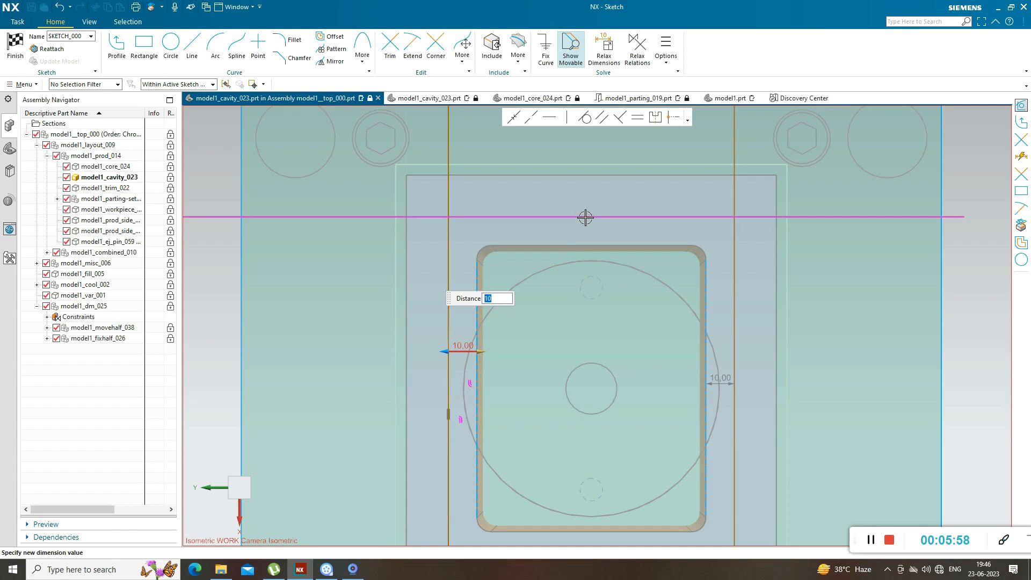
key(Escape)
click(587, 244)
click(590, 218)
click(592, 230)
key(Return)
- Dimension the lower horizontal line 10 mm from the cavity pocket's lower edge
scroll(571, 229, down, 3)
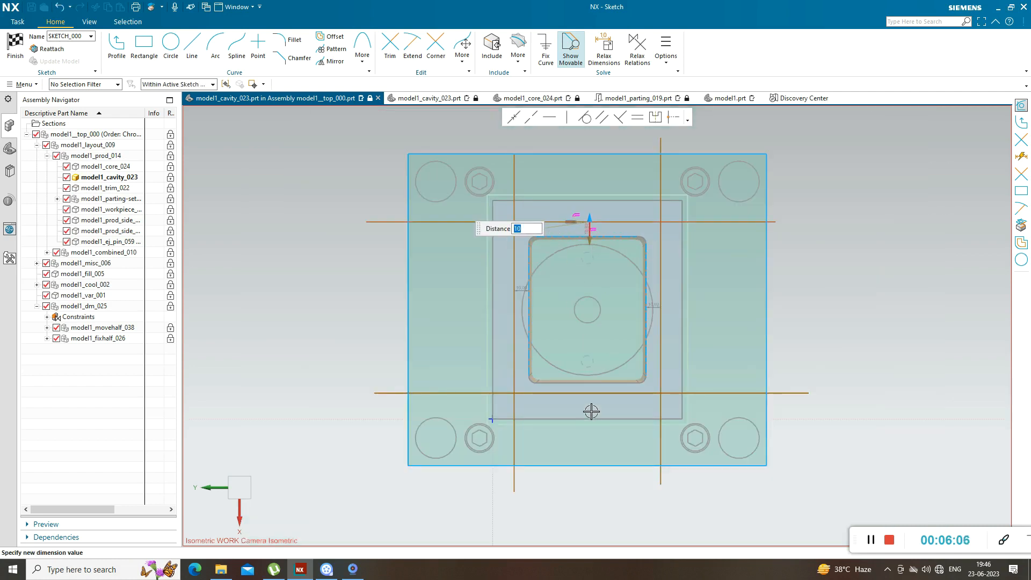
scroll(591, 411, up, 4)
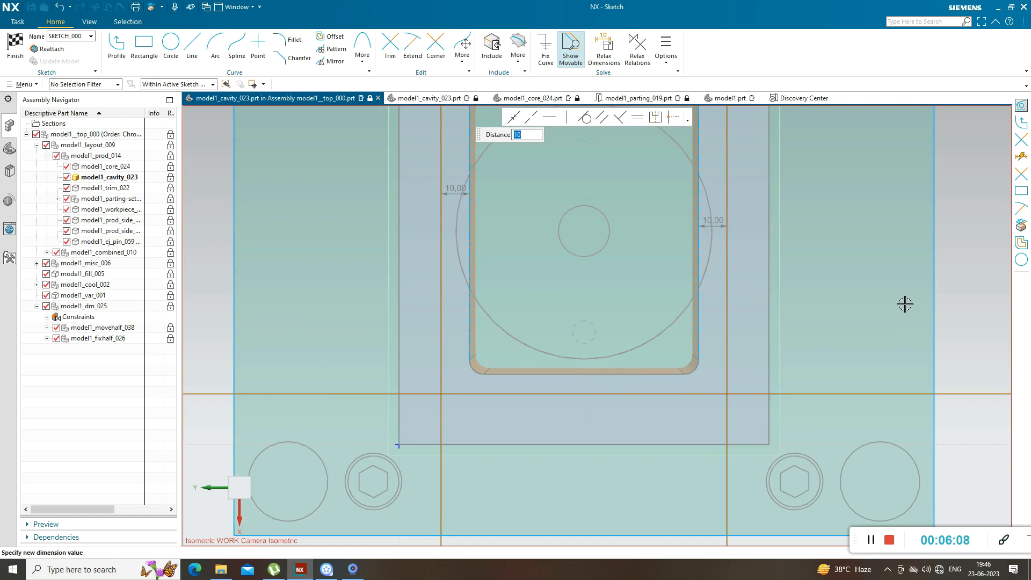
key(Escape)
click(573, 392)
text(1)
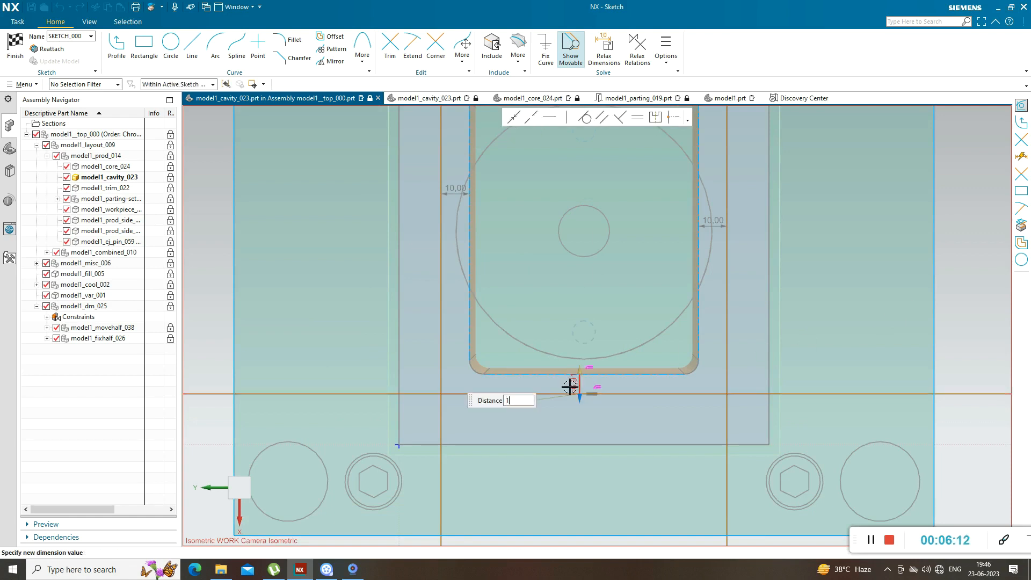
text(0)
key(Return)
scroll(475, 248, down, 2)
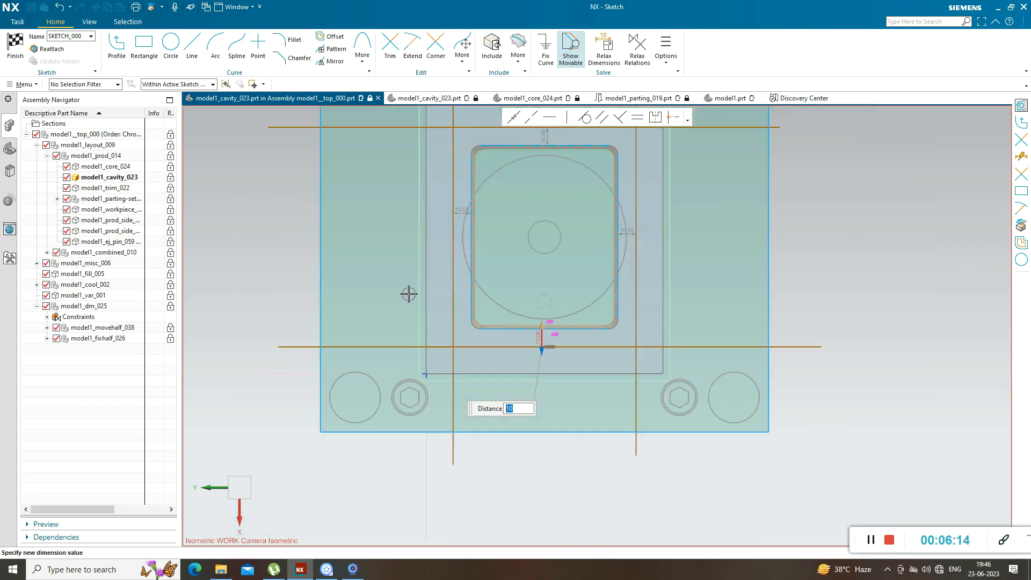
click(267, 286)
- Inspect the dimensioned channel sketch from the front and its plane's position within the mold from the side
scroll(276, 351, down, 3)
scroll(403, 234, up, 3)
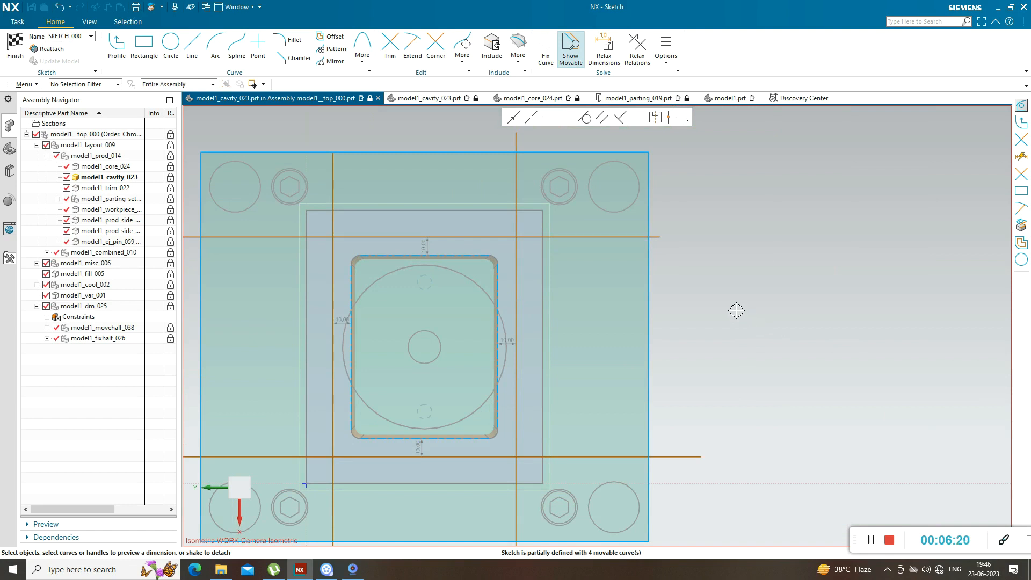
scroll(515, 289, down, 3)
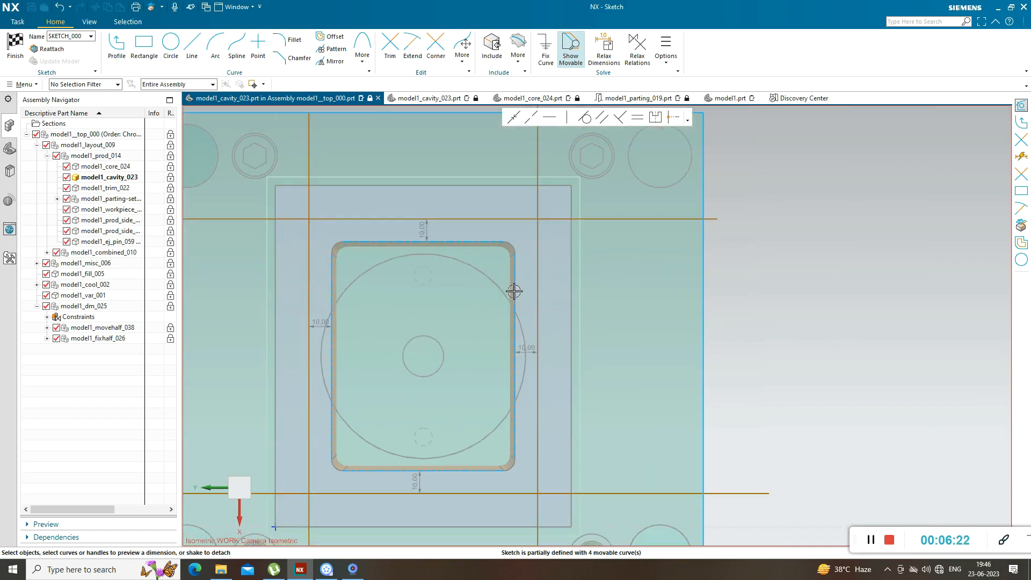
scroll(433, 309, up, 2)
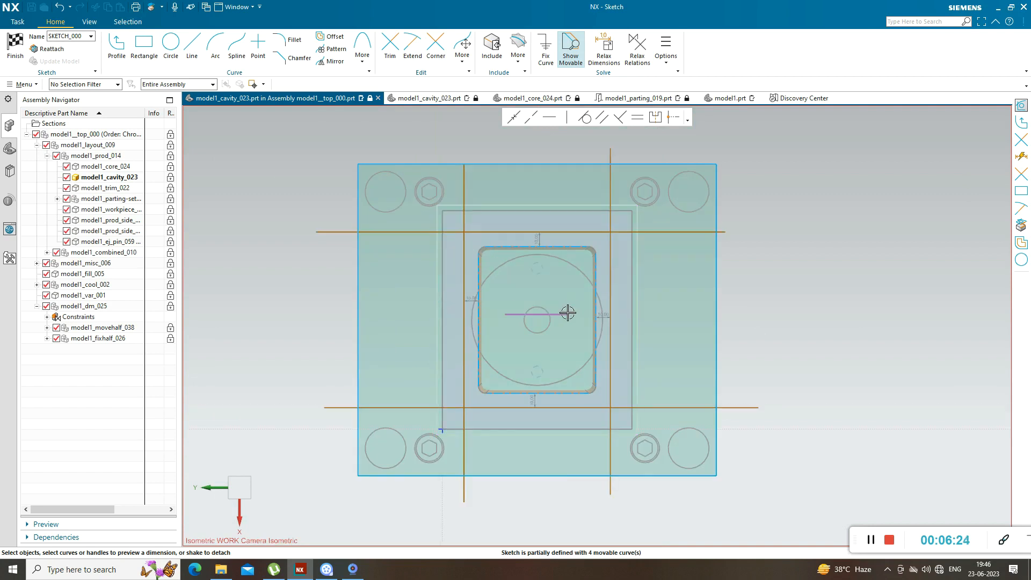
scroll(553, 307, down, 1)
mouse_move(332, 301)
middle_down()
mouse_move(357, 355)
mouse_move(348, 347)
mouse_move(340, 370)
mouse_move(361, 347)
mouse_move(356, 306)
mouse_move(399, 296)
mouse_move(421, 341)
mouse_move(383, 382)
mouse_move(407, 396)
mouse_move(391, 384)
mouse_move(370, 404)
mouse_move(278, 320)
mouse_move(286, 314)
mouse_move(275, 336)
middle_up()
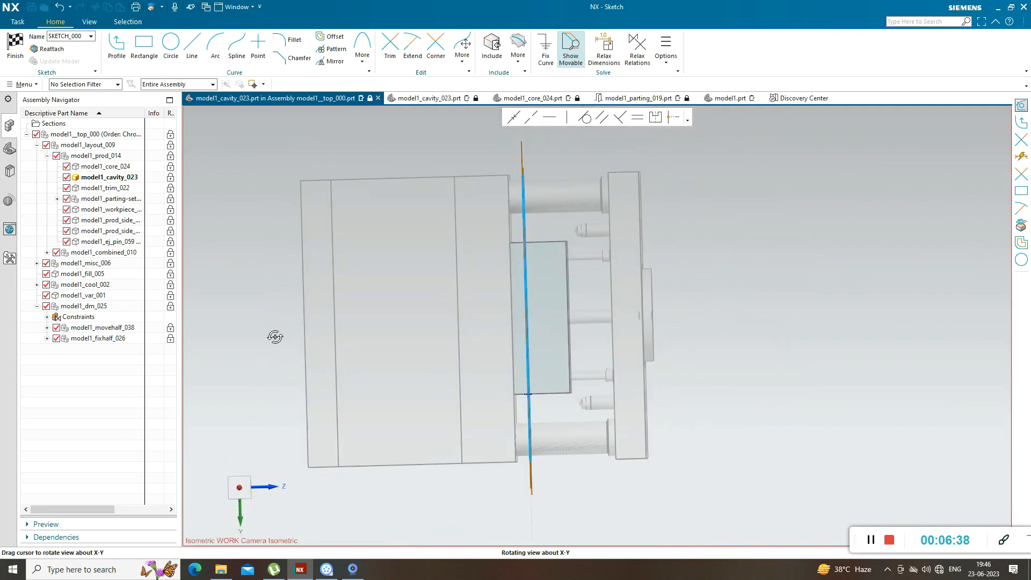
mouse_move(725, 354)
middle_down()
mouse_move(706, 345)
mouse_move(707, 357)
mouse_move(714, 345)
middle_up()
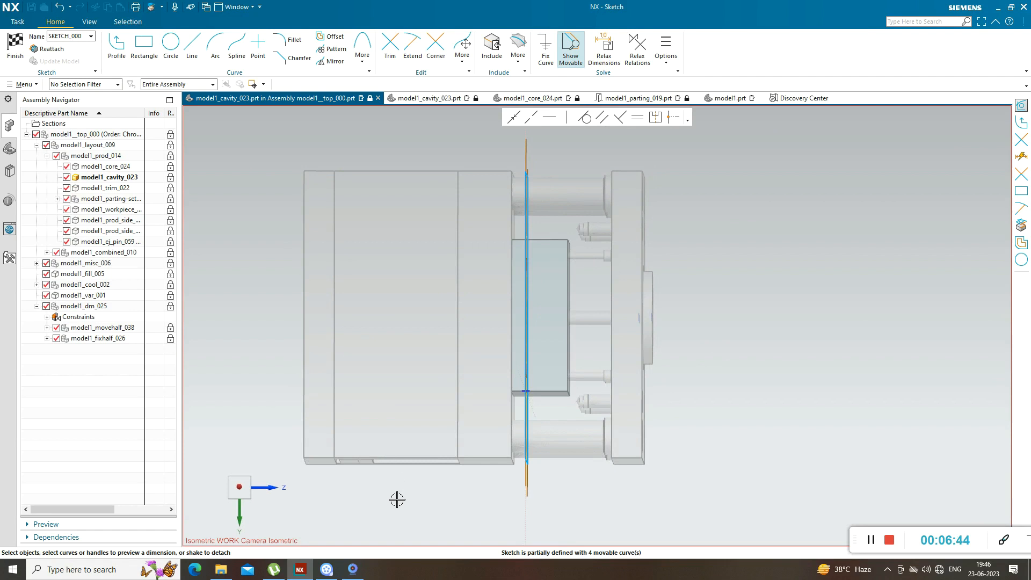
- Examine where the channel sketch plane sits between the mold plates from the side and in perspective, and return to the straight-on sketch view
middle_drag(387, 471, 399, 409)
middle_drag(692, 440, 699, 417)
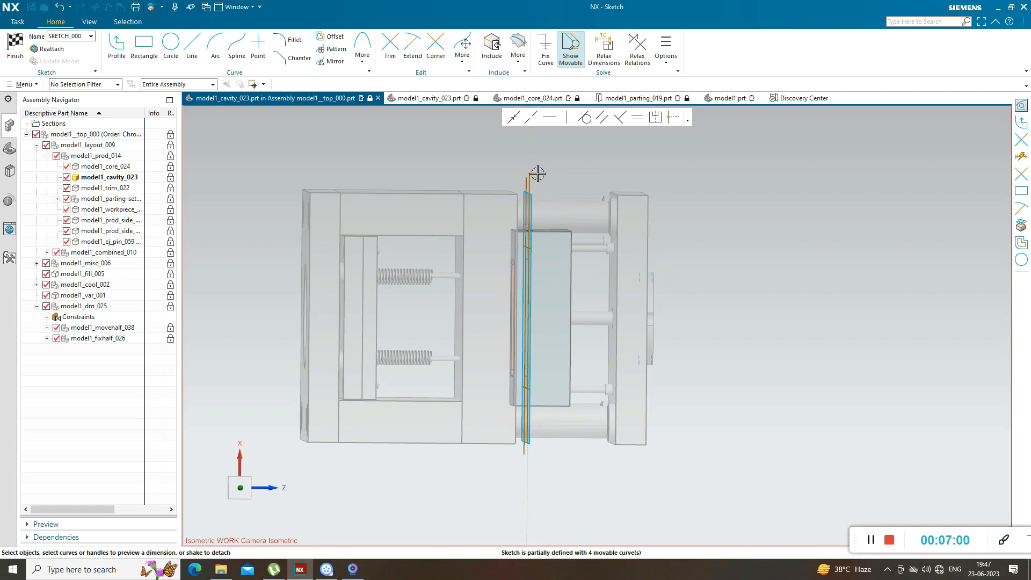
mouse_move(723, 256)
middle_down()
mouse_move(743, 278)
mouse_move(743, 354)
mouse_move(707, 333)
mouse_move(710, 374)
middle_up()
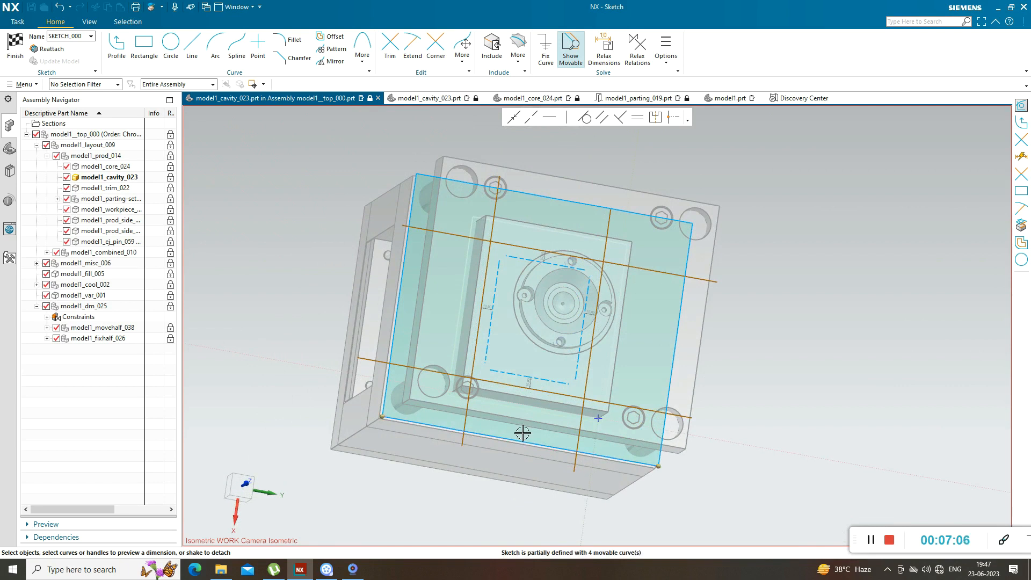
key(F8)
scroll(530, 414, up, 3)
scroll(513, 379, down, 2)
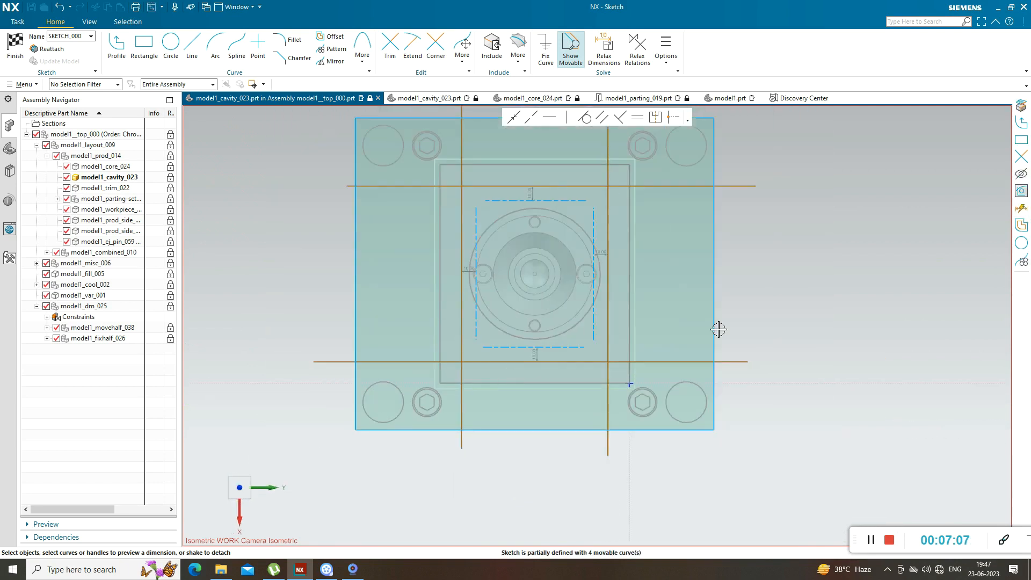
- Sketch a zigzag profile from the lower horizontal line: two vertical lines ending below the plate, joined by a diagonal about 64 mm long
click(116, 48)
scroll(521, 436, up, 2)
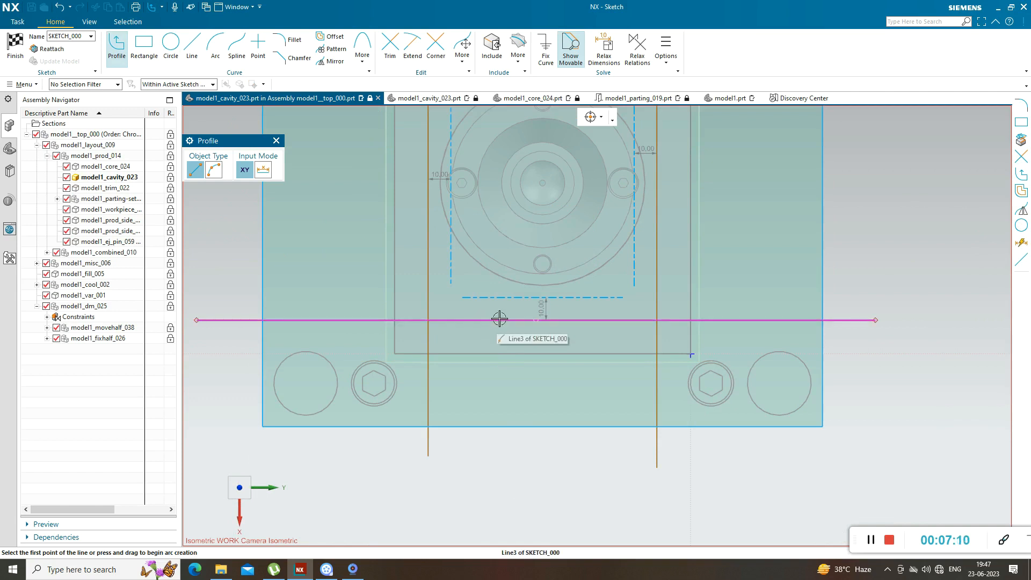
scroll(454, 367, down, 2)
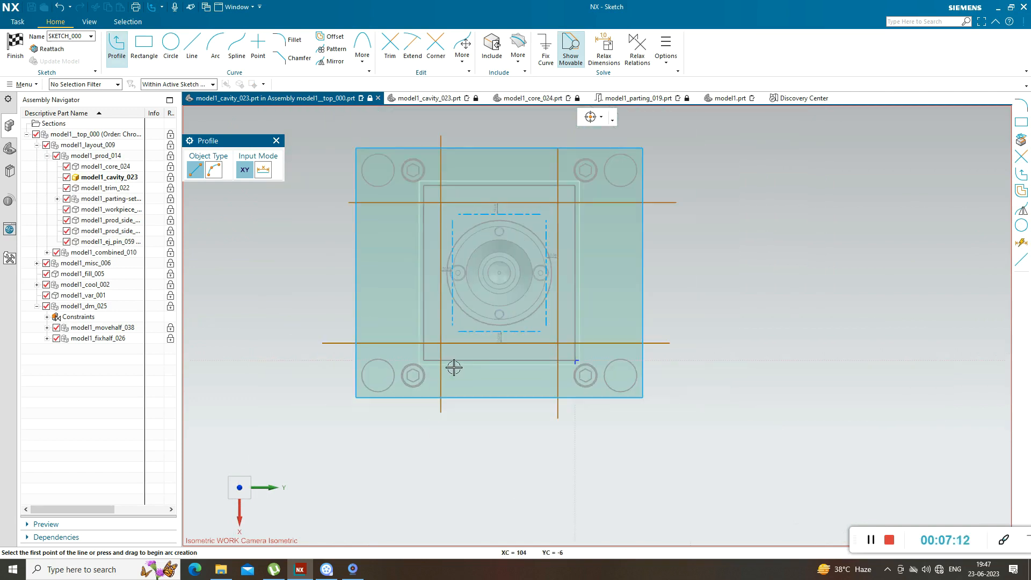
scroll(473, 352, up, 2)
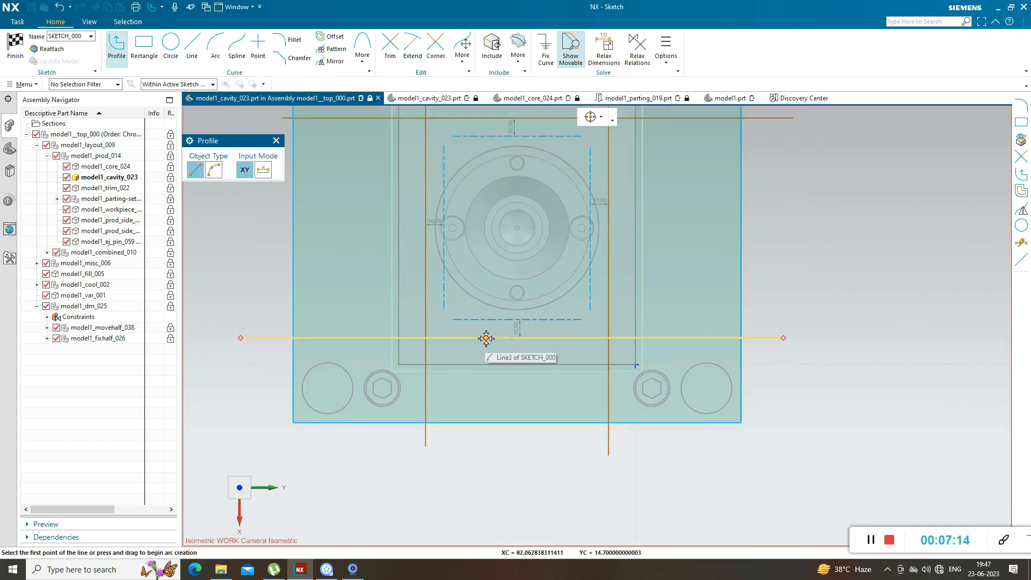
click(486, 338)
click(487, 434)
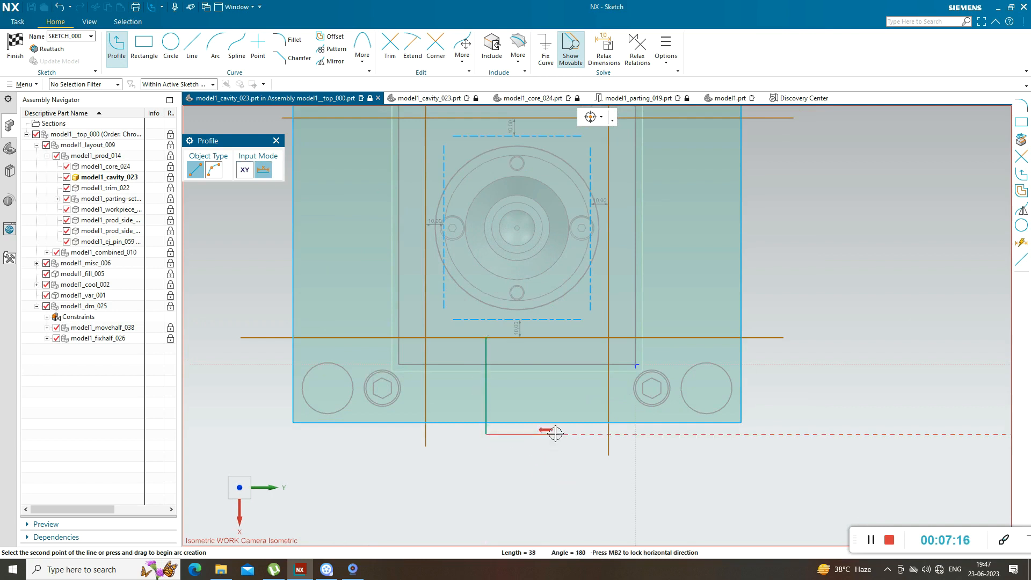
click(549, 338)
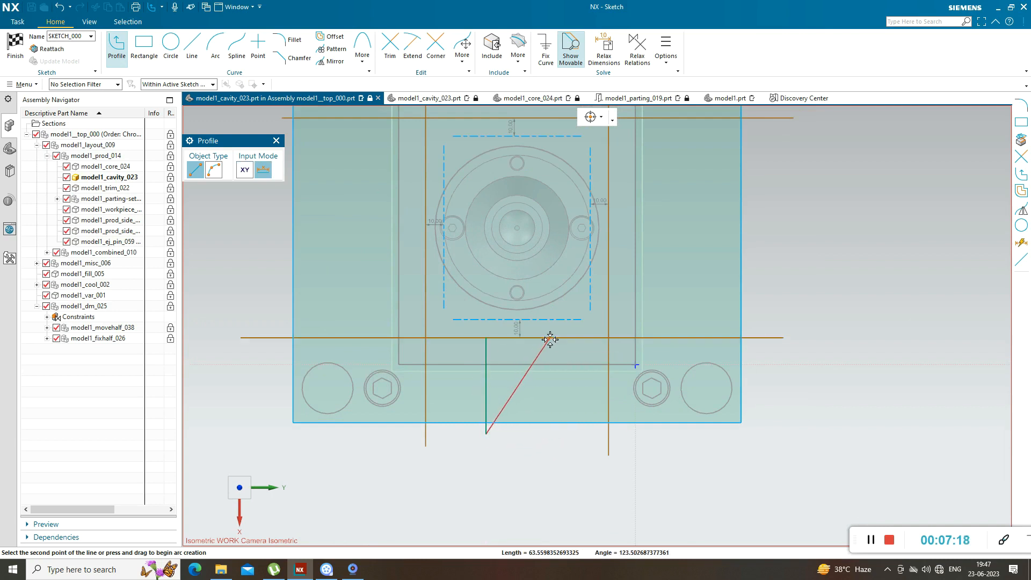
click(549, 434)
key(Escape)
key(Escape)
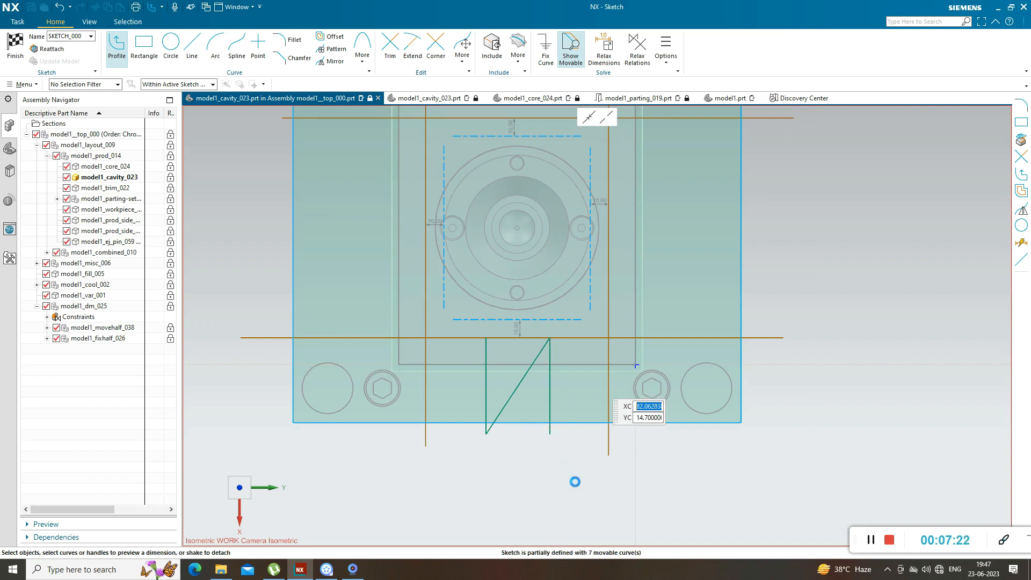
- Trim away the diagonal and the part of the lower horizontal line between the two new vertical lines
click(390, 45)
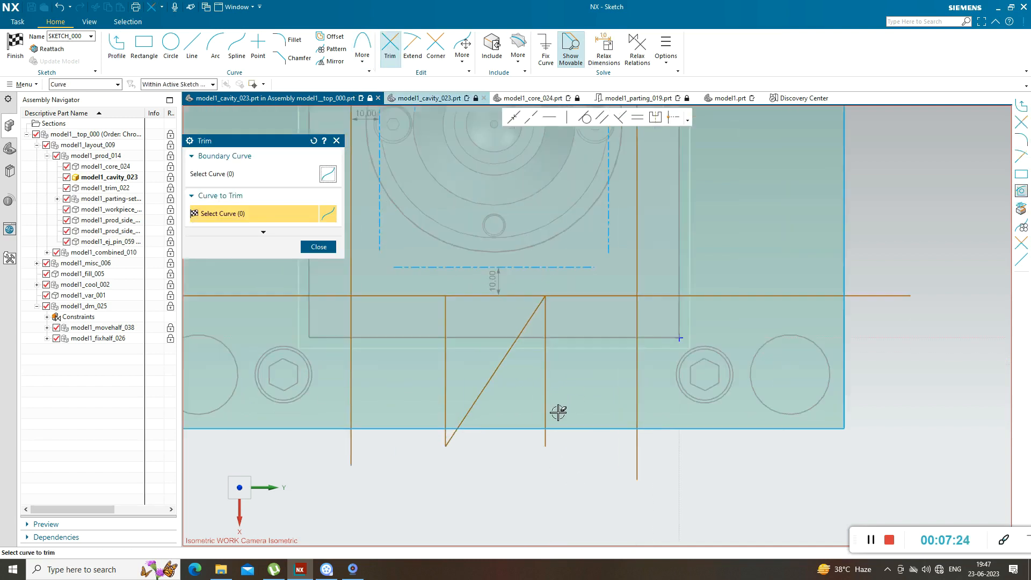
scroll(557, 414, down, 3)
click(472, 266)
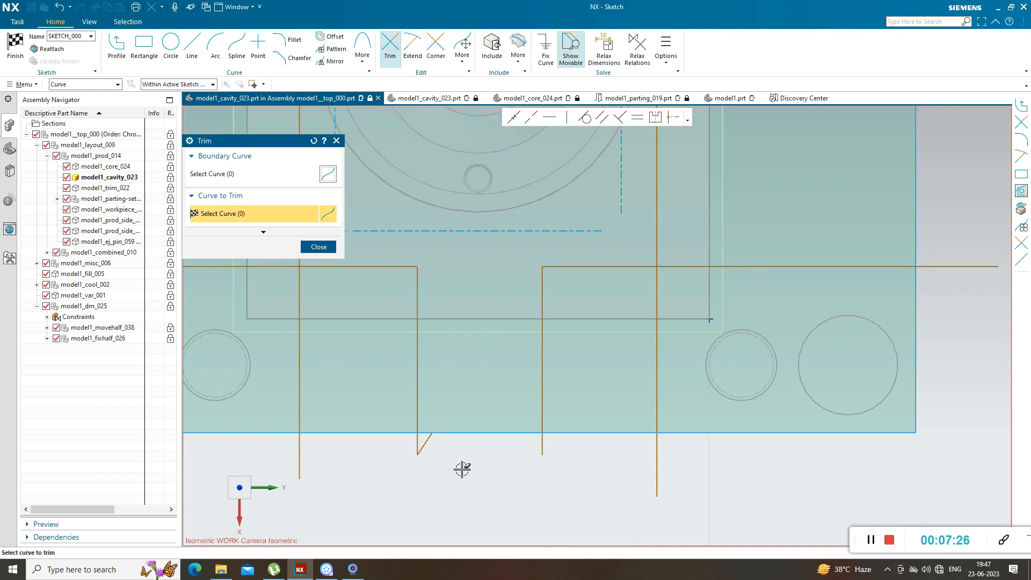
scroll(476, 428, up, 3)
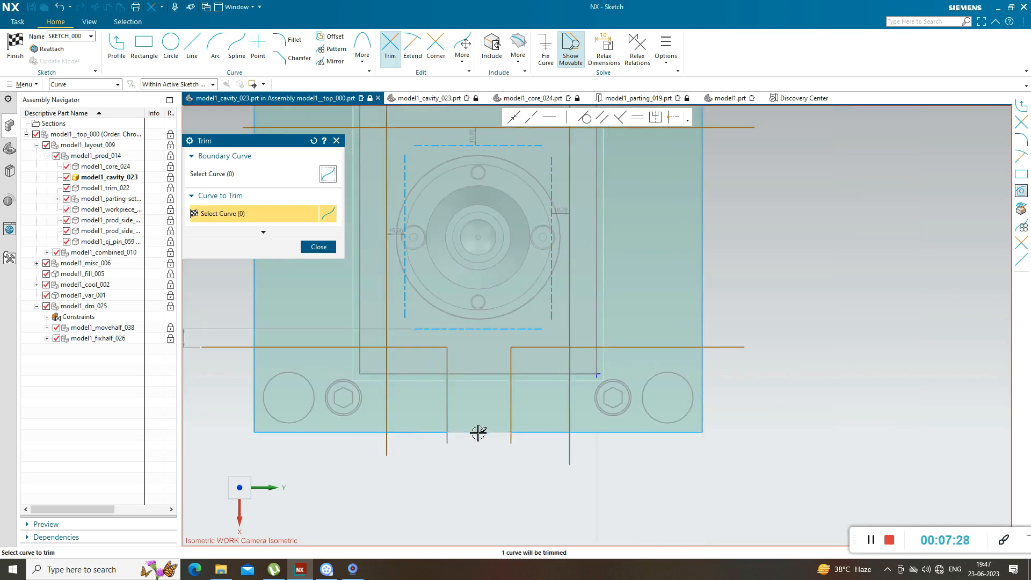
scroll(499, 417, up, 2)
scroll(573, 379, down, 3)
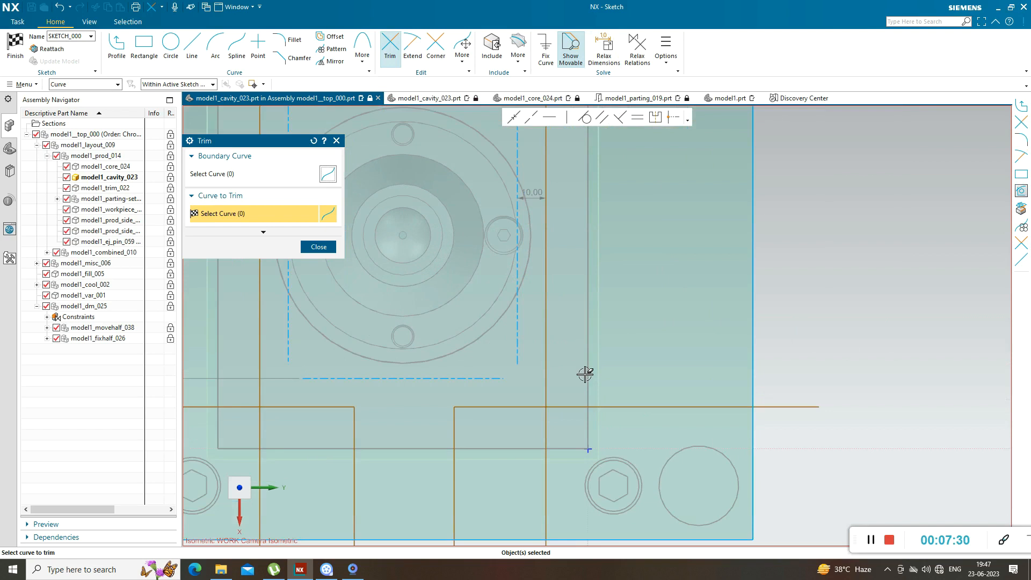
scroll(587, 269, up, 4)
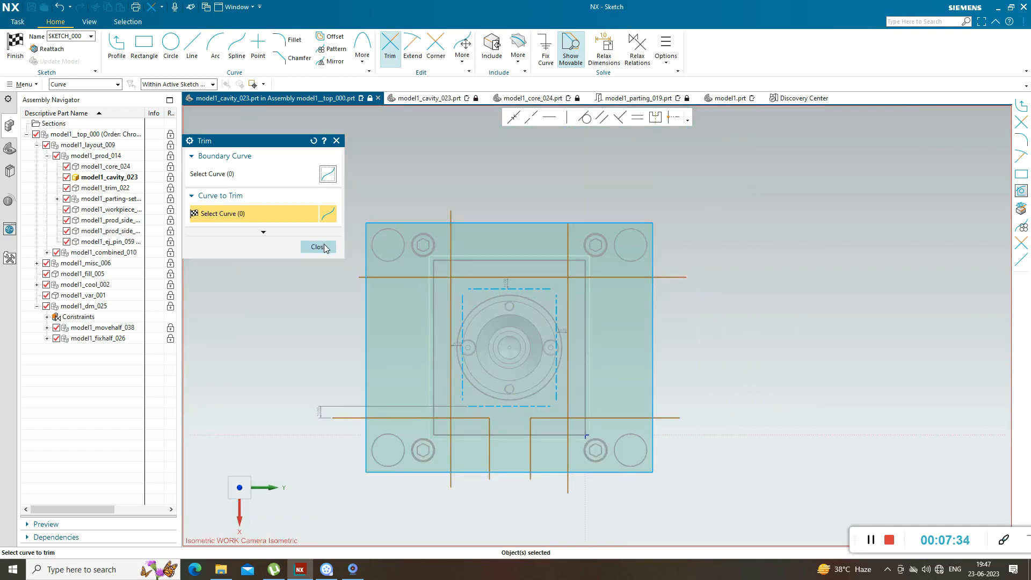
click(318, 247)
- Move the two short vertical lines closer together near the middle of the plate's lower edge
scroll(531, 404, up, 2)
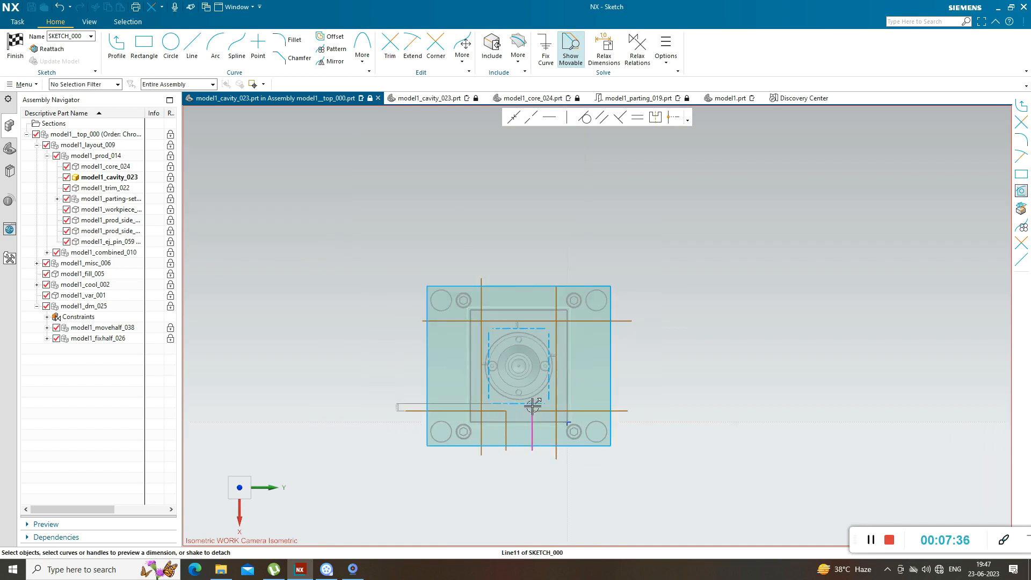
scroll(528, 410, down, 3)
drag(482, 424, 525, 421)
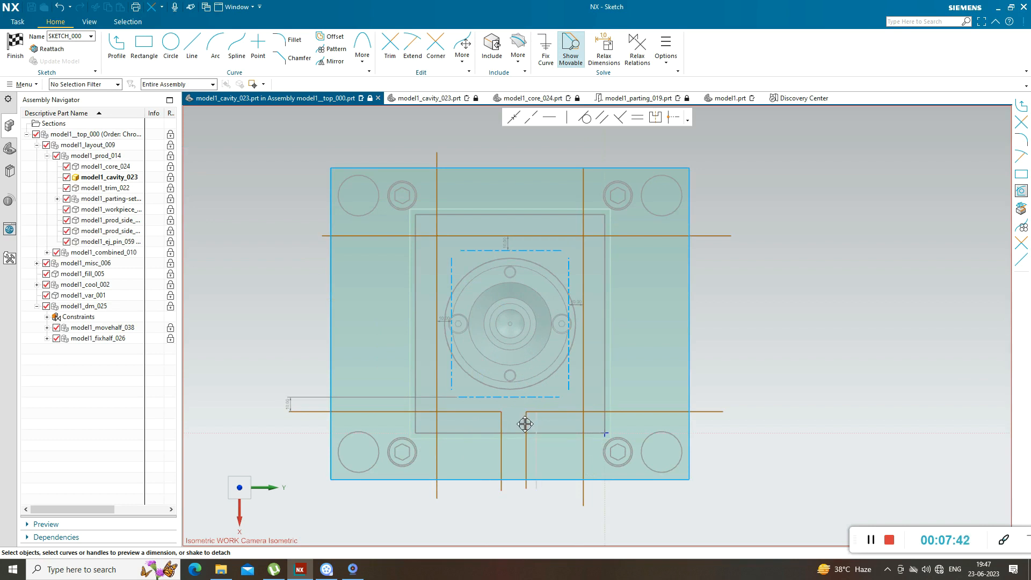
scroll(661, 464, up, 1)
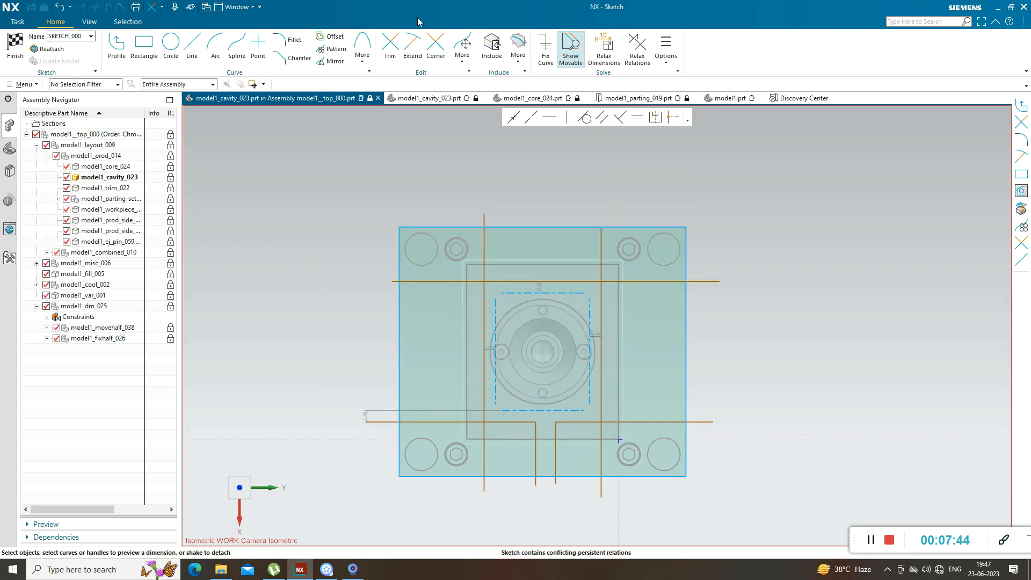
- Trim both ends of the horizontal channel lines and the lower ends of the outer vertical lines back to the plate outline
click(390, 45)
scroll(740, 293, down, 2)
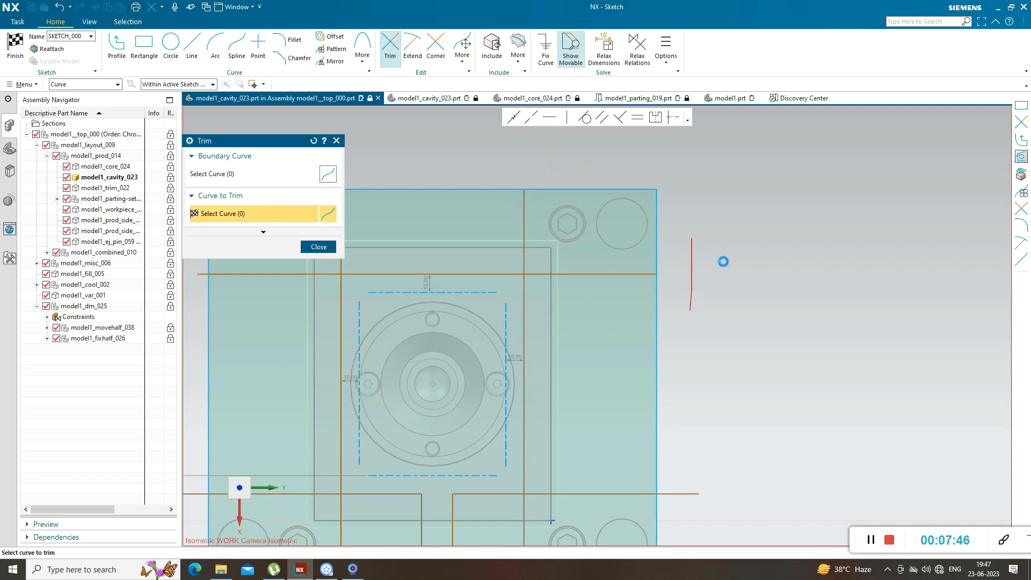
scroll(723, 262, up, 1)
scroll(736, 301, up, 1)
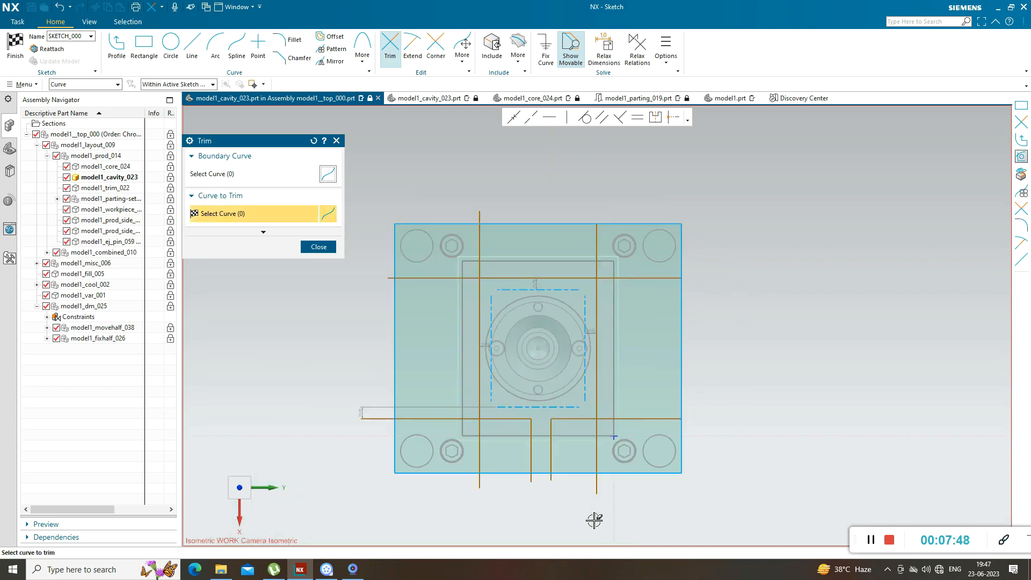
click(514, 487)
drag(375, 337, 380, 209)
scroll(385, 271, down, 3)
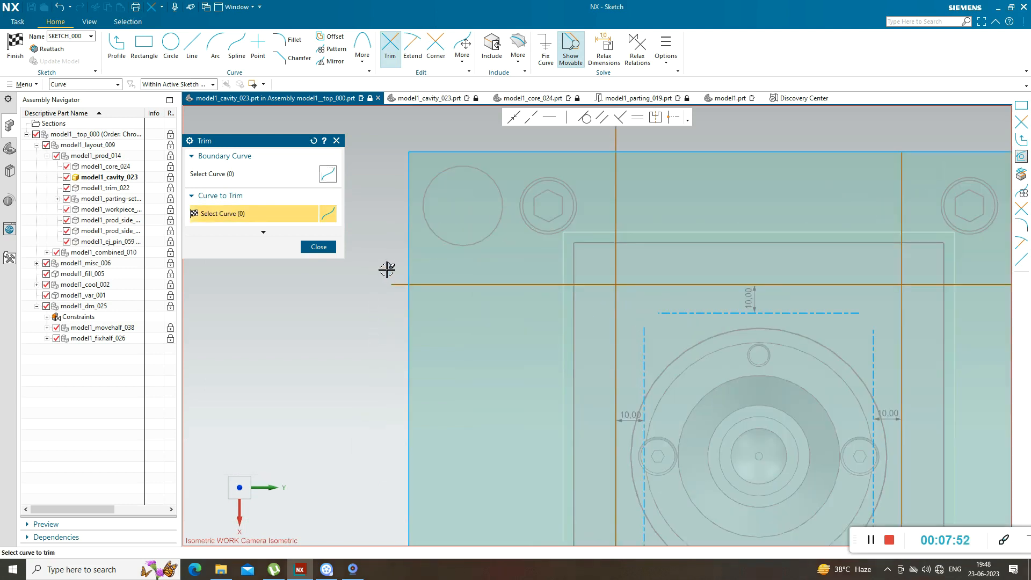
scroll(395, 282, up, 3)
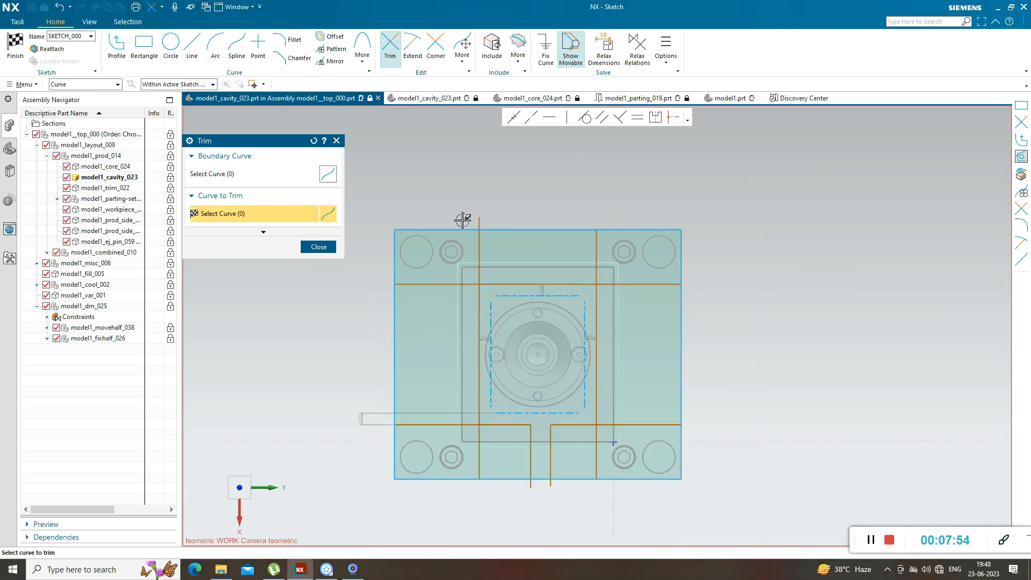
- Trim the upper ends of the outer vertical lines and the lower ends of the two short vertical lines at the plate outline
drag(512, 217, 540, 216)
scroll(597, 239, down, 2)
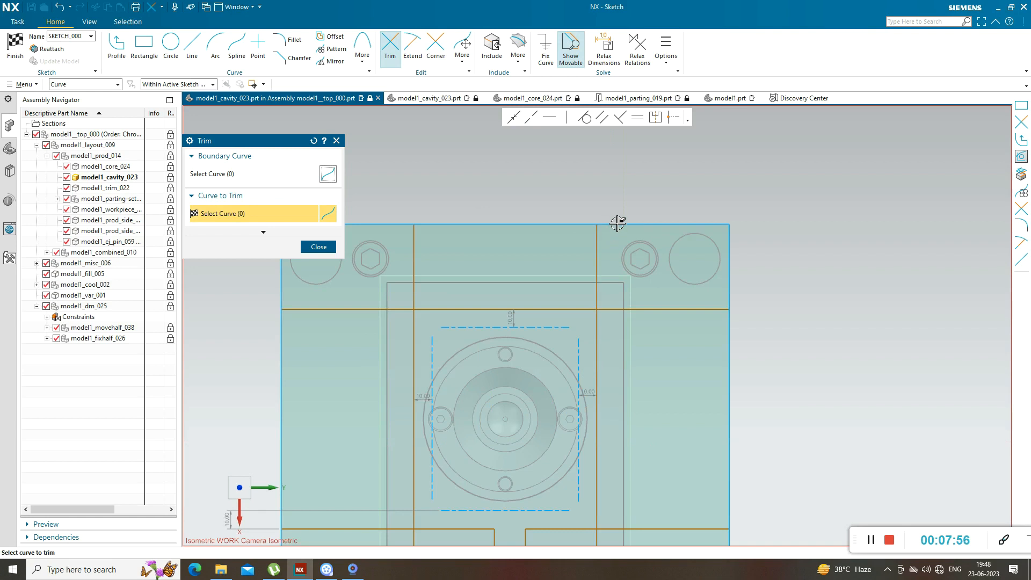
scroll(610, 210, up, 2)
scroll(531, 474, down, 4)
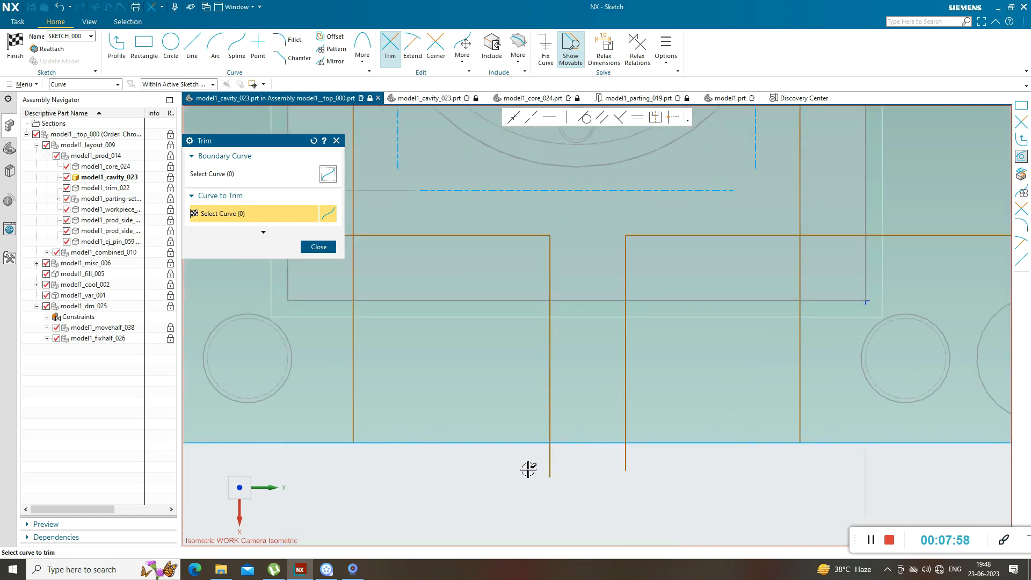
drag(642, 444, 644, 446)
scroll(504, 479, up, 4)
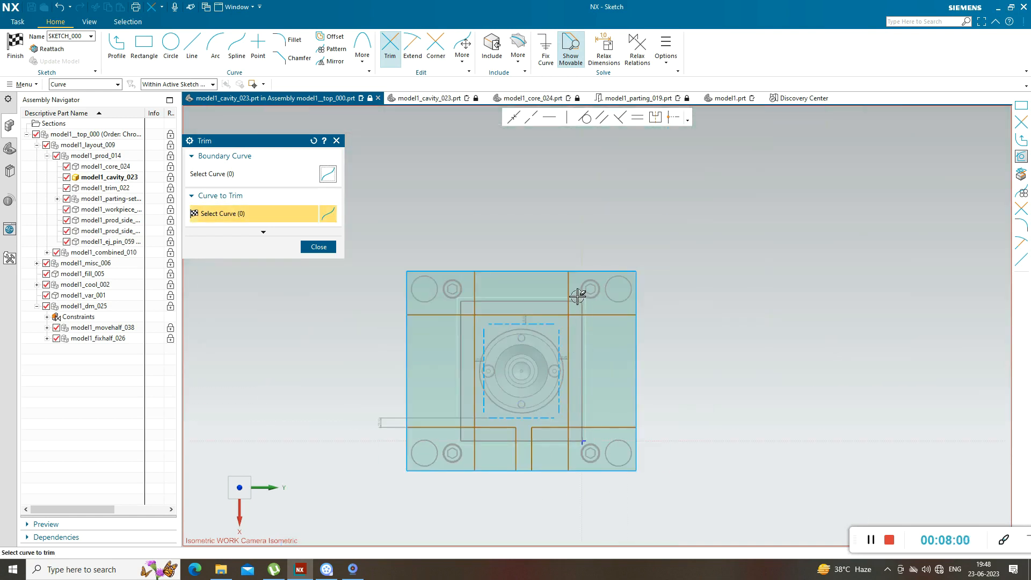
scroll(577, 296, down, 3)
click(318, 247)
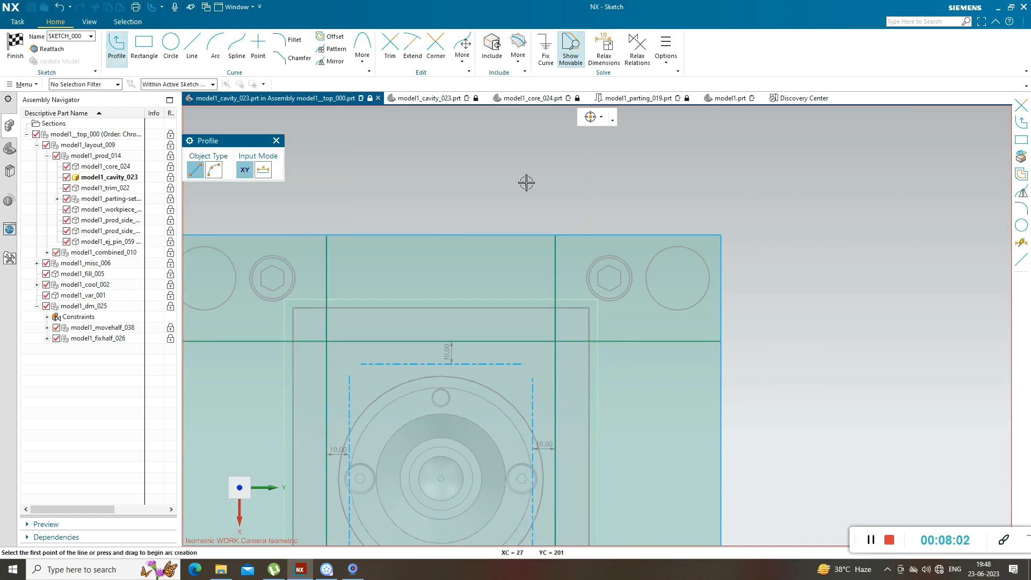
scroll(572, 235, down, 5)
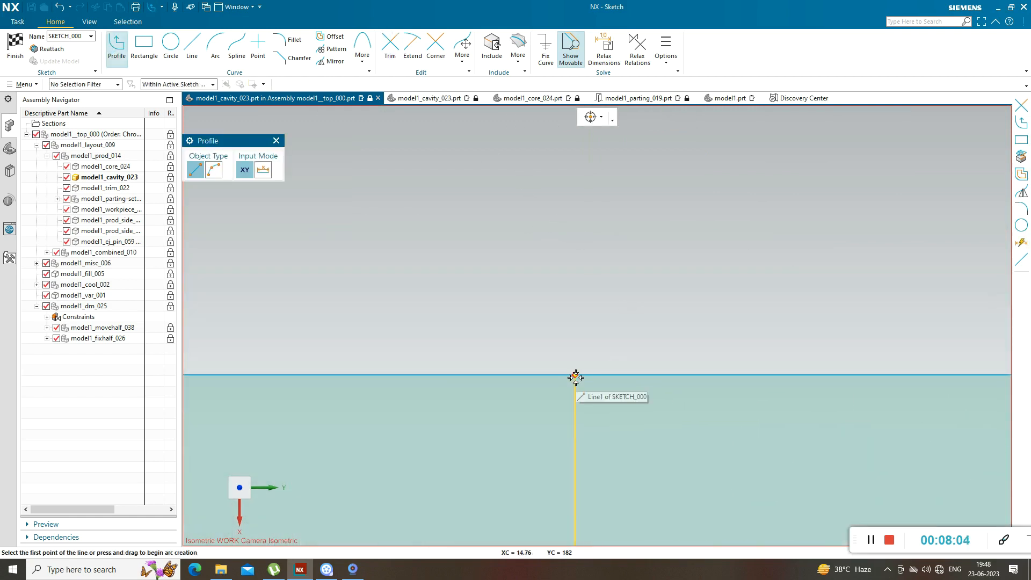
scroll(584, 256, up, 6)
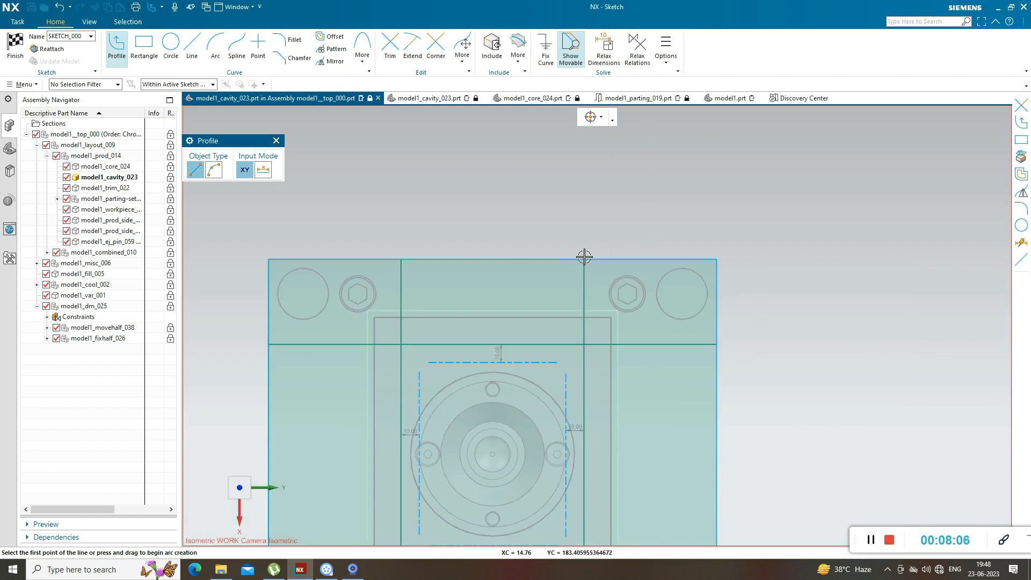
scroll(526, 399, down, 3)
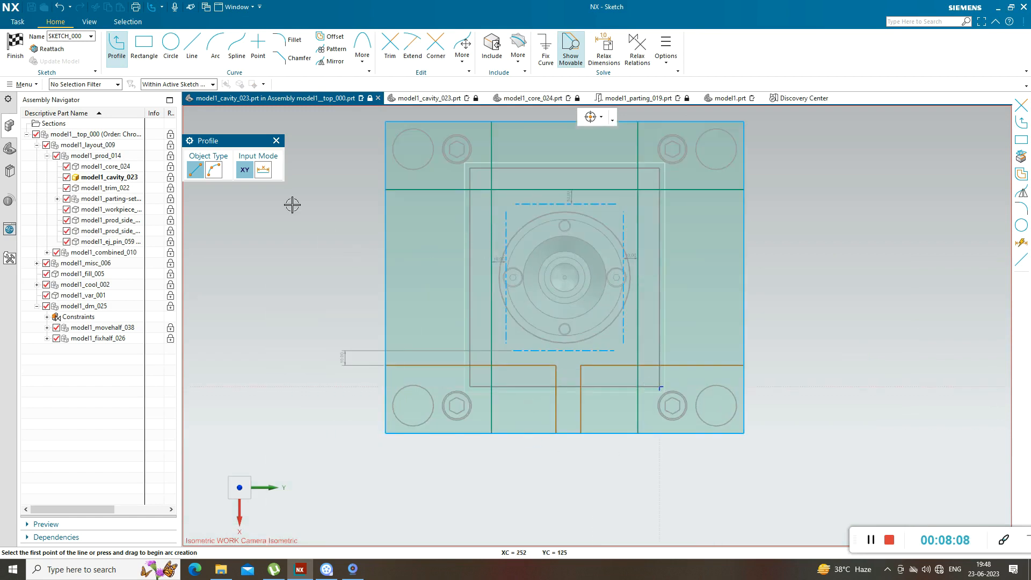
click(277, 141)
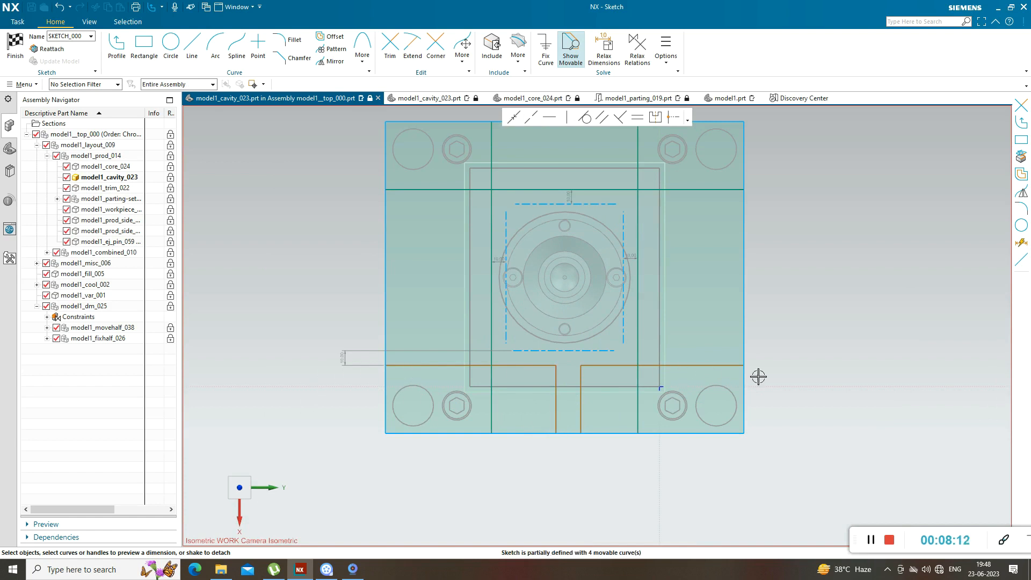
- Spread the two short vertical channel lines slightly farther apart
scroll(549, 414, down, 2)
click(559, 355)
drag(553, 355, 546, 352)
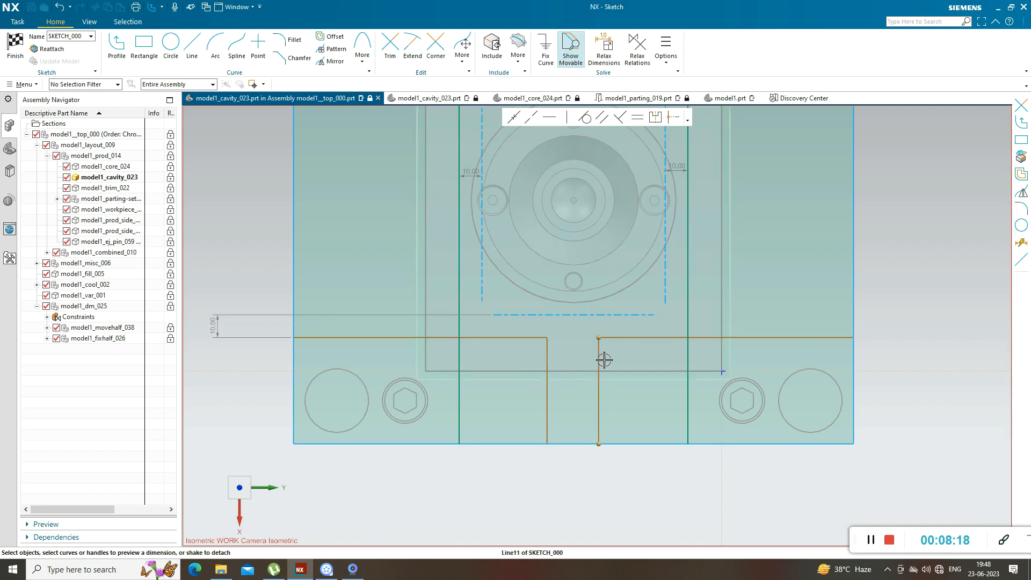
scroll(603, 362, down, 3)
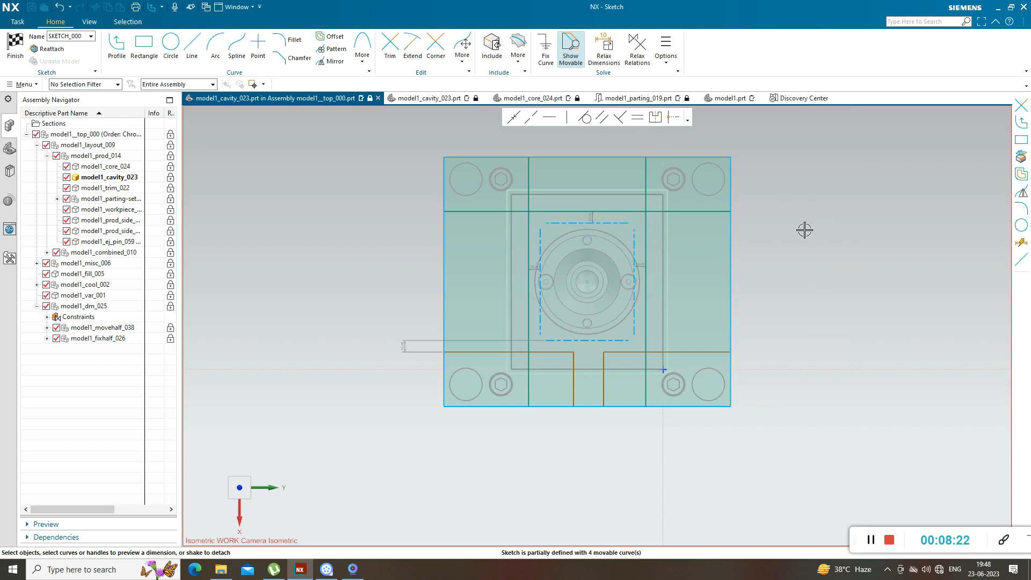
- Convert the four lines of the rectangular plate outline in the channel sketch to reference geometry
click(730, 240)
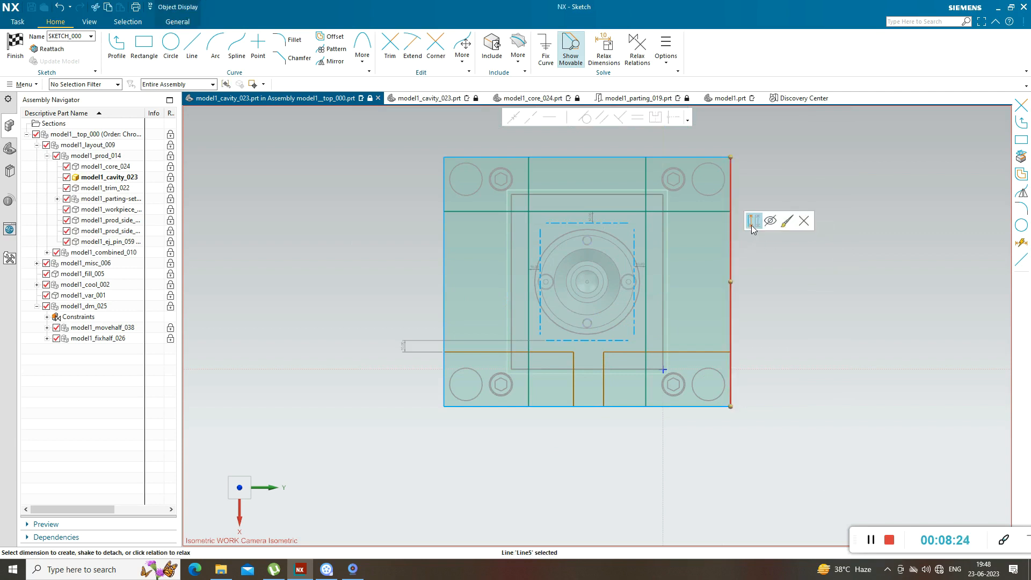
click(636, 157)
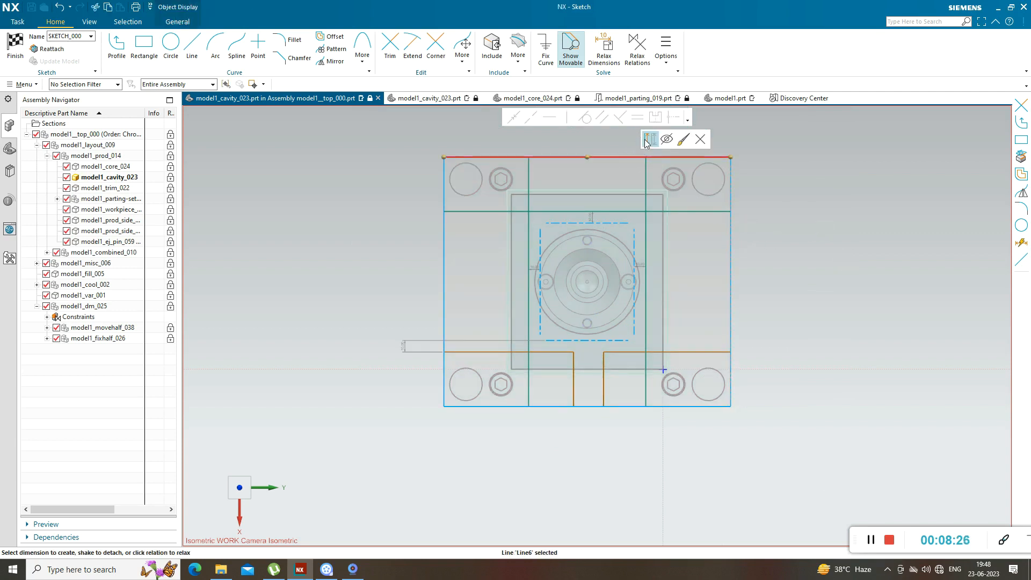
click(444, 220)
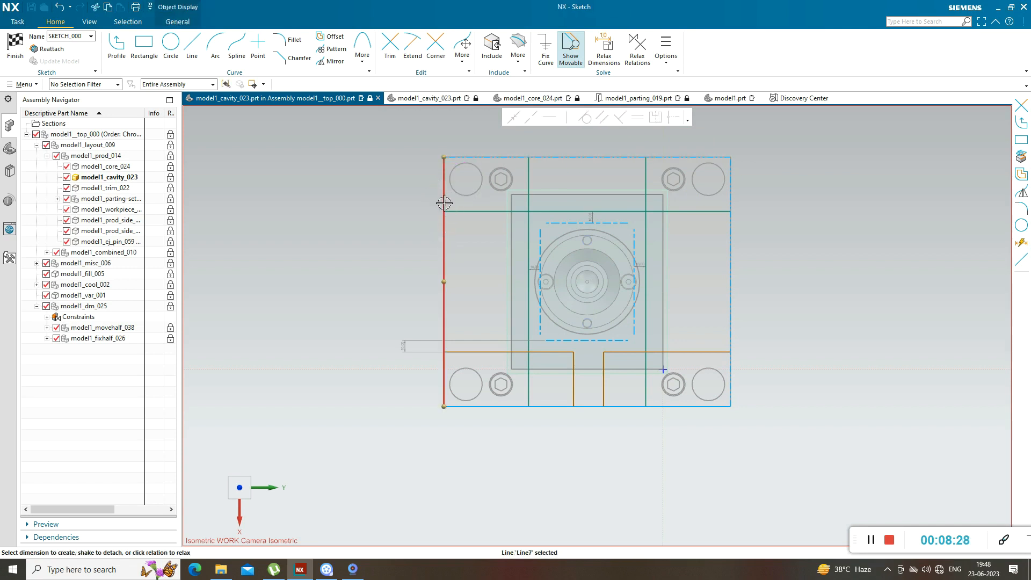
right_click(442, 246)
click(449, 235)
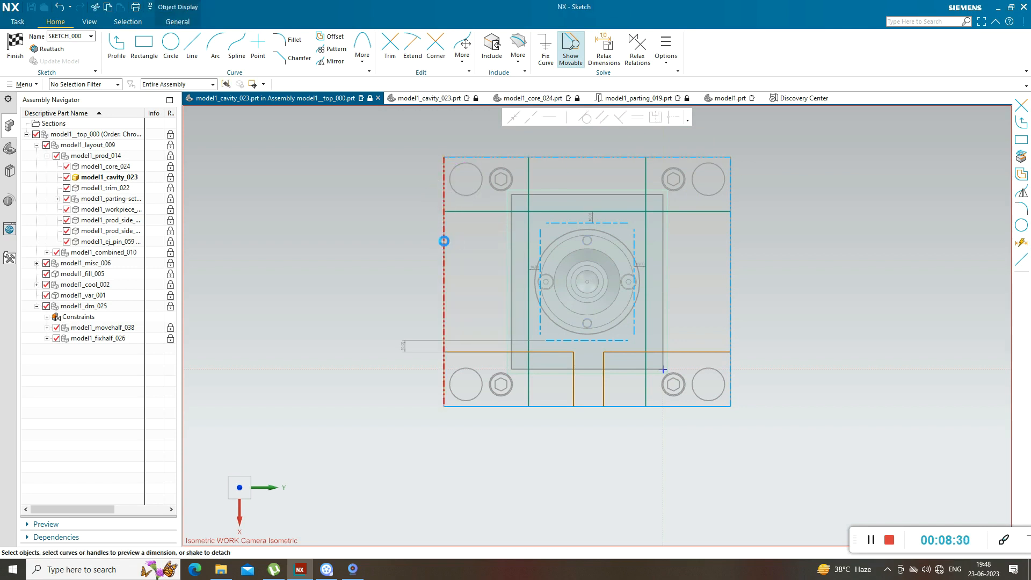
right_click(515, 405)
click(528, 397)
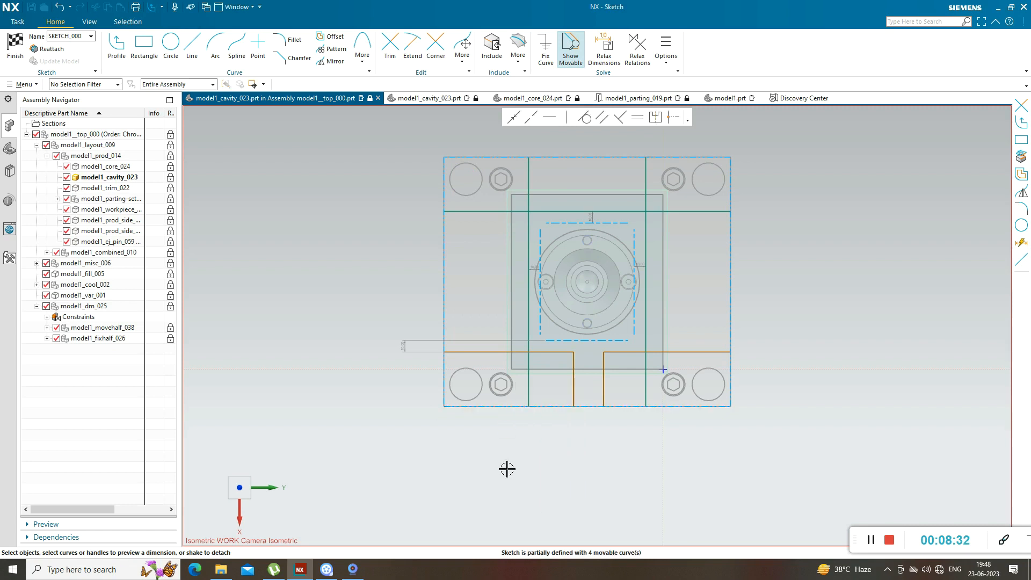
- Finish the channel path sketch and create the Pattern Channel cooling channels with a 10 mm diameter
mouse_move(501, 453)
middle_down()
mouse_move(565, 435)
mouse_move(510, 416)
middle_up()
scroll(584, 418, up, 2)
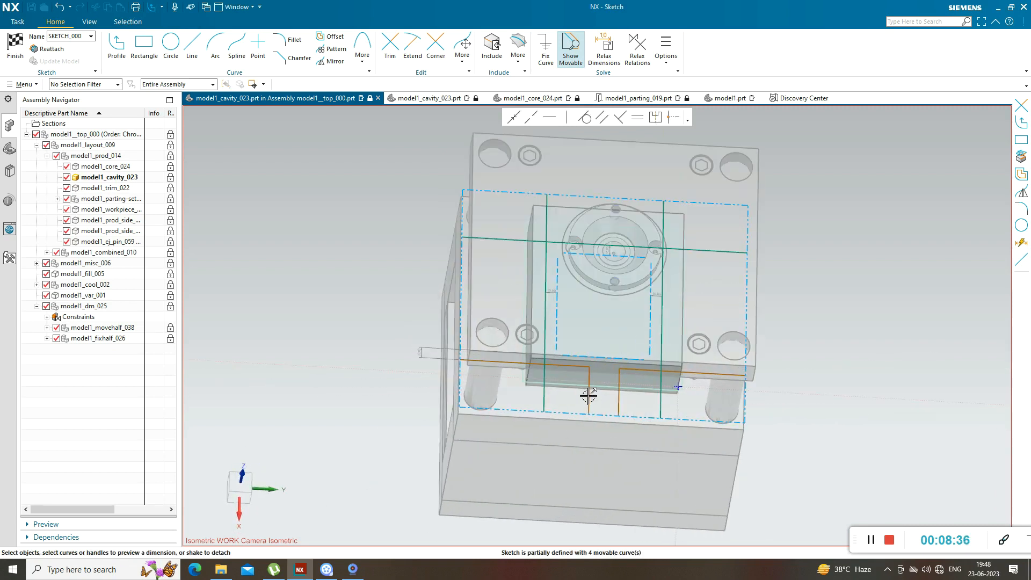
scroll(640, 282, down, 2)
middle_drag(430, 374, 461, 372)
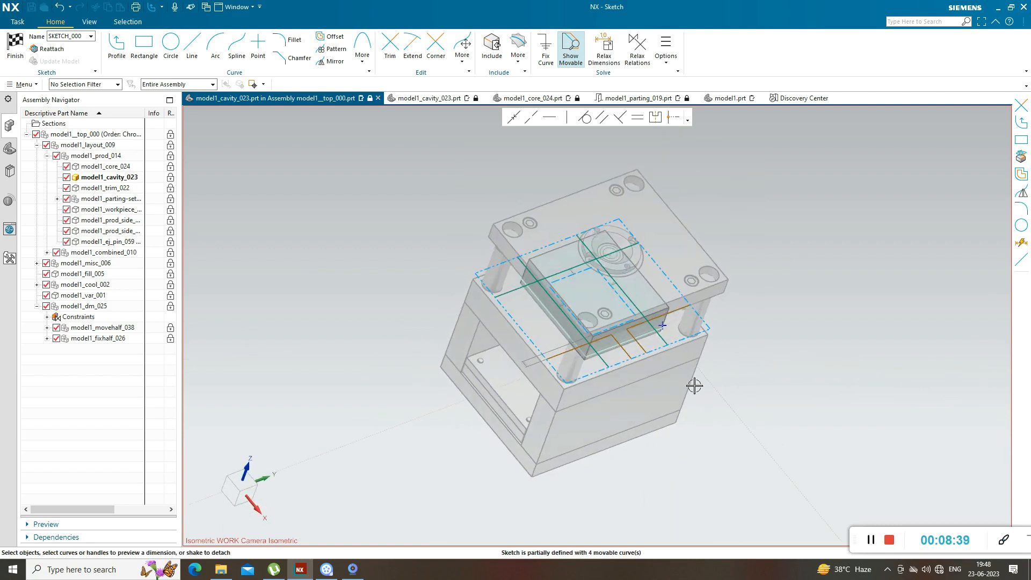
click(15, 45)
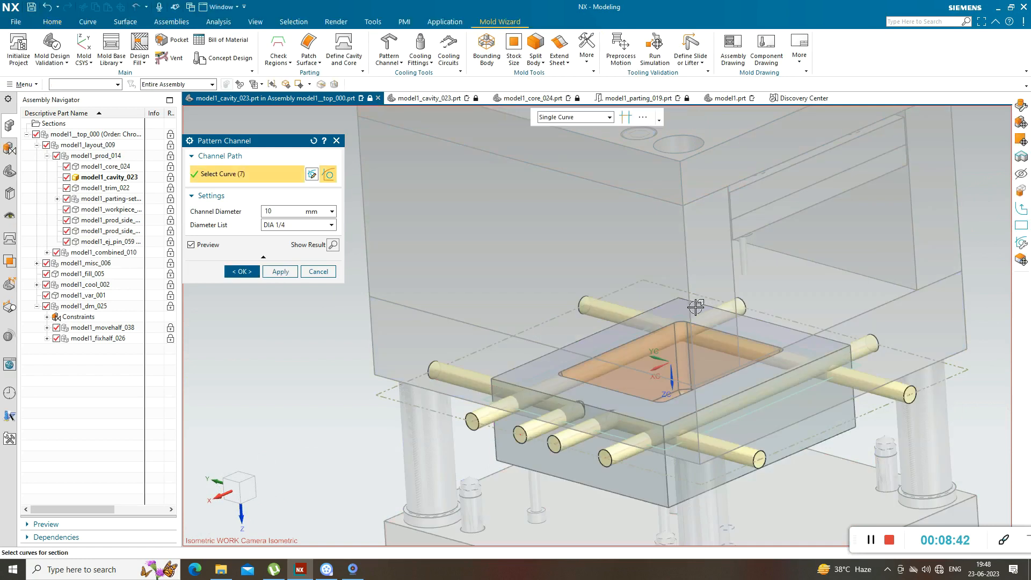
scroll(695, 308, down, 3)
mouse_move(510, 393)
middle_down()
mouse_move(525, 428)
mouse_move(478, 400)
mouse_move(516, 396)
mouse_move(517, 424)
mouse_move(523, 398)
middle_up()
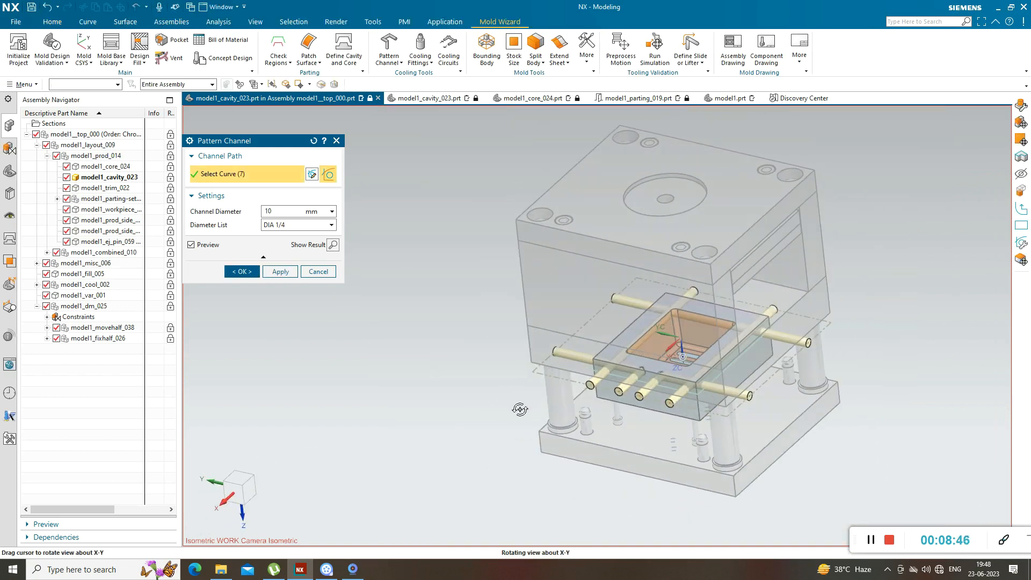
scroll(583, 391, up, 4)
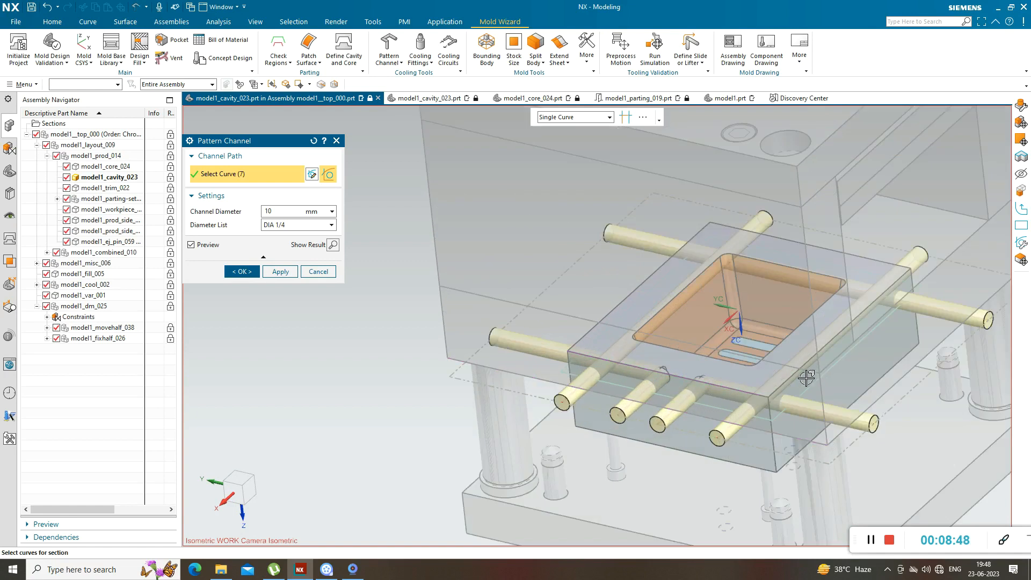
scroll(617, 371, down, 3)
scroll(602, 385, up, 3)
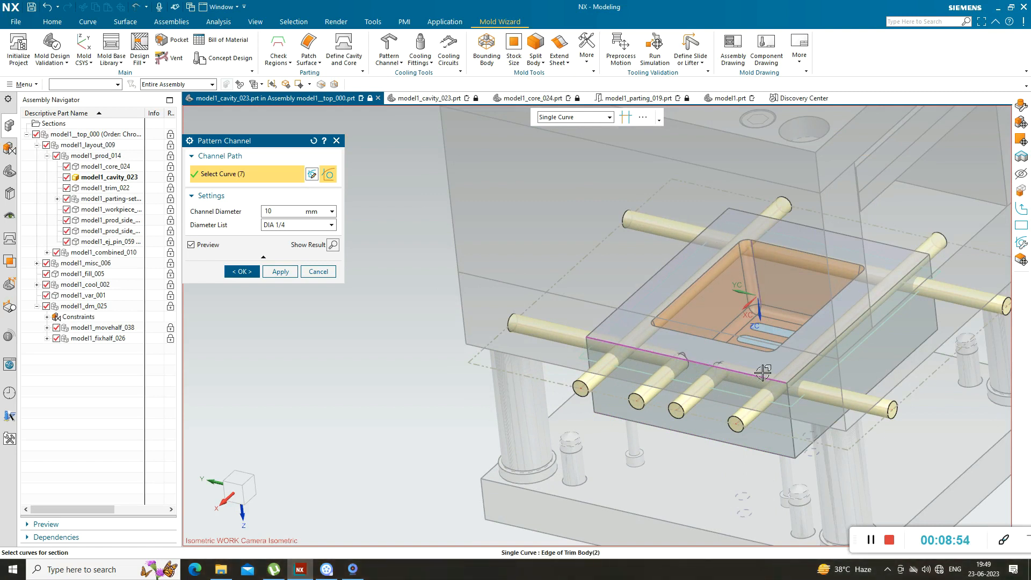
click(240, 271)
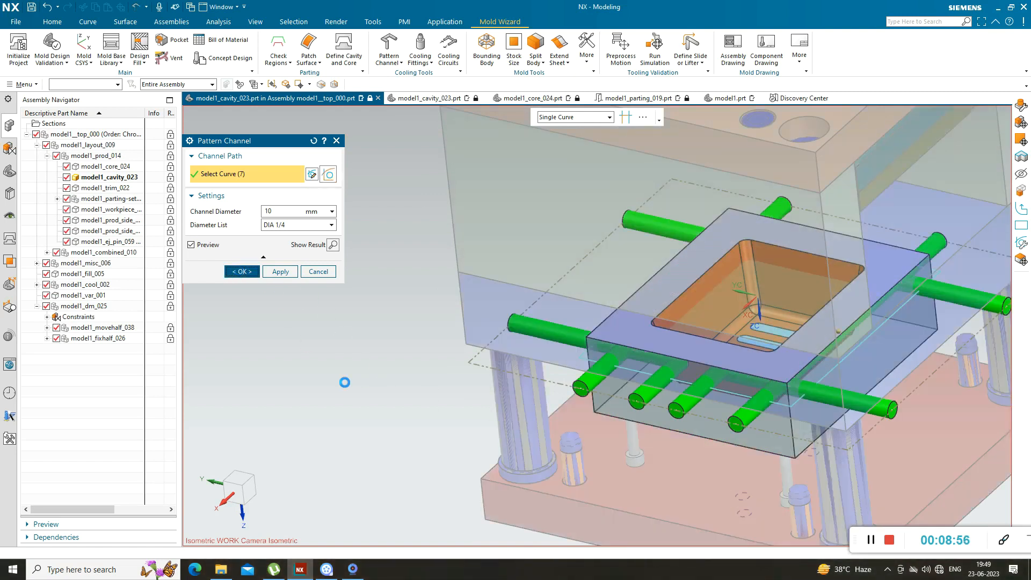
- Examine the new cooling channels around the cavity insert from several sides
scroll(500, 355, down, 4)
middle_drag(474, 382, 503, 324)
scroll(551, 385, up, 3)
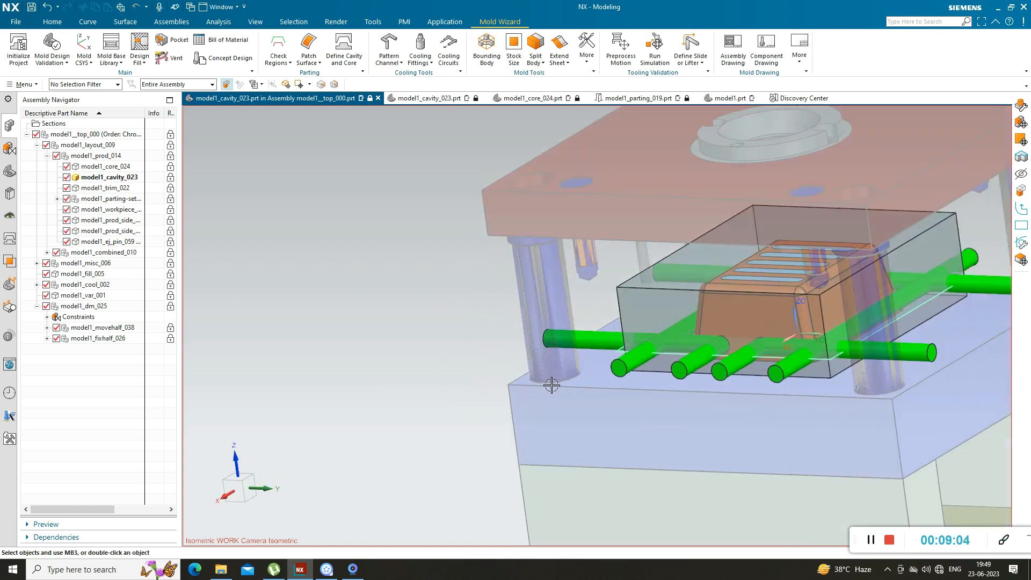
scroll(445, 356, down, 3)
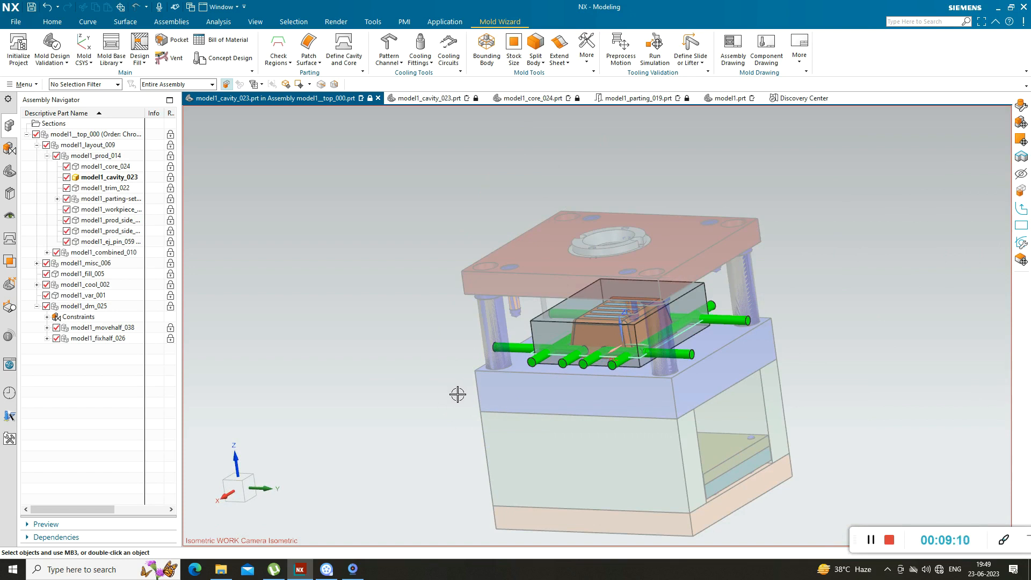
middle_drag(404, 371, 340, 381)
scroll(529, 366, up, 3)
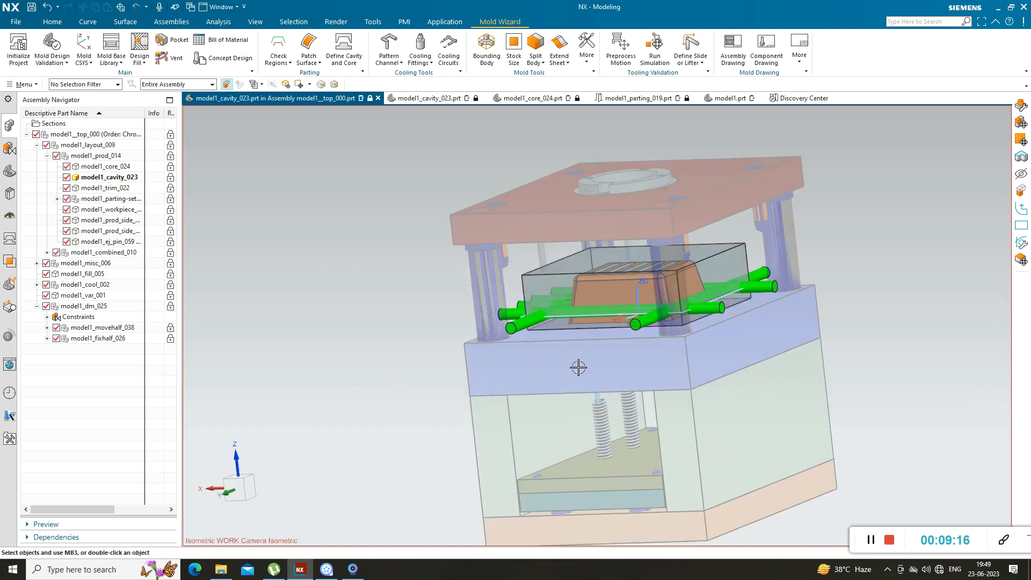
scroll(578, 367, down, 3)
middle_drag(578, 367, 416, 354)
scroll(524, 232, up, 3)
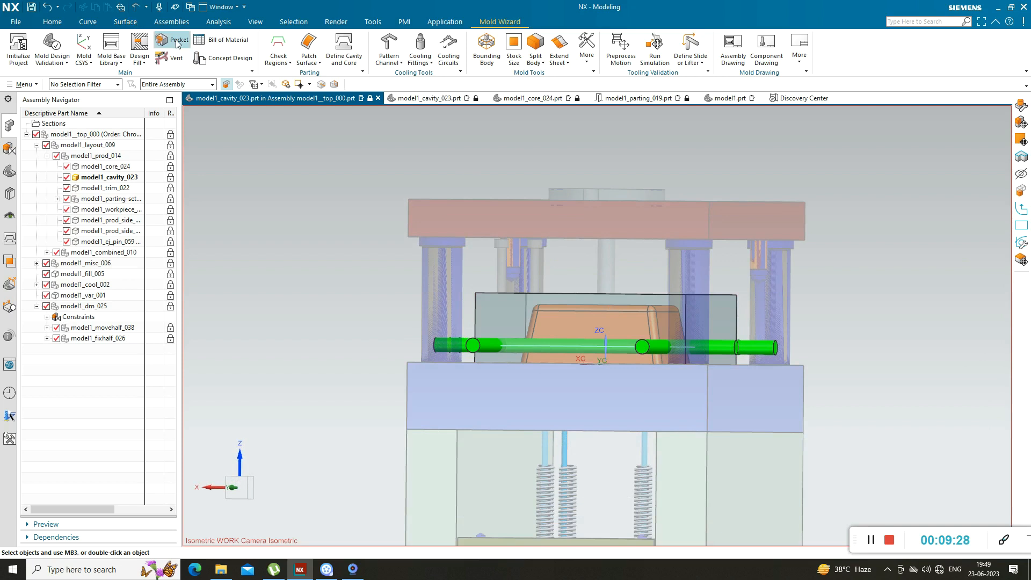
- Make the model1_top_000 assembly the work part and show the cavity plate model1_cvp_035 in the fixed half
double_click(59, 137)
middle_drag(292, 288, 292, 311)
scroll(341, 310, up, 3)
scroll(440, 288, down, 2)
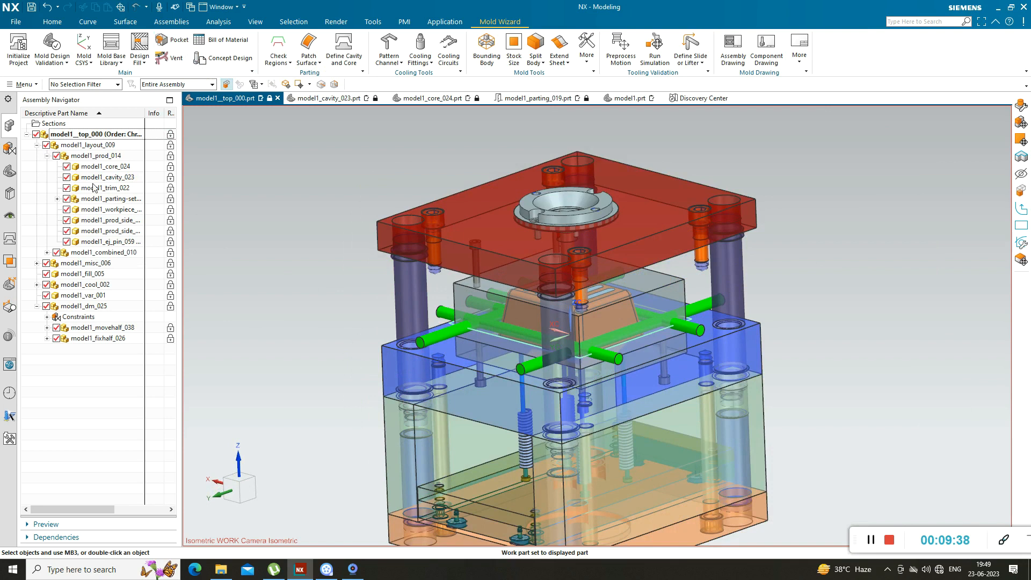
click(37, 145)
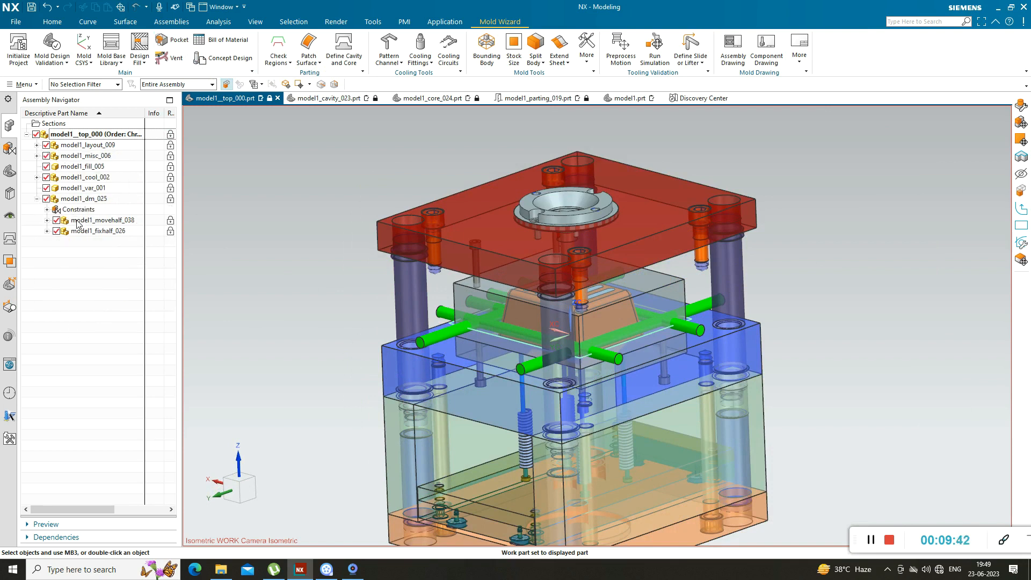
click(46, 231)
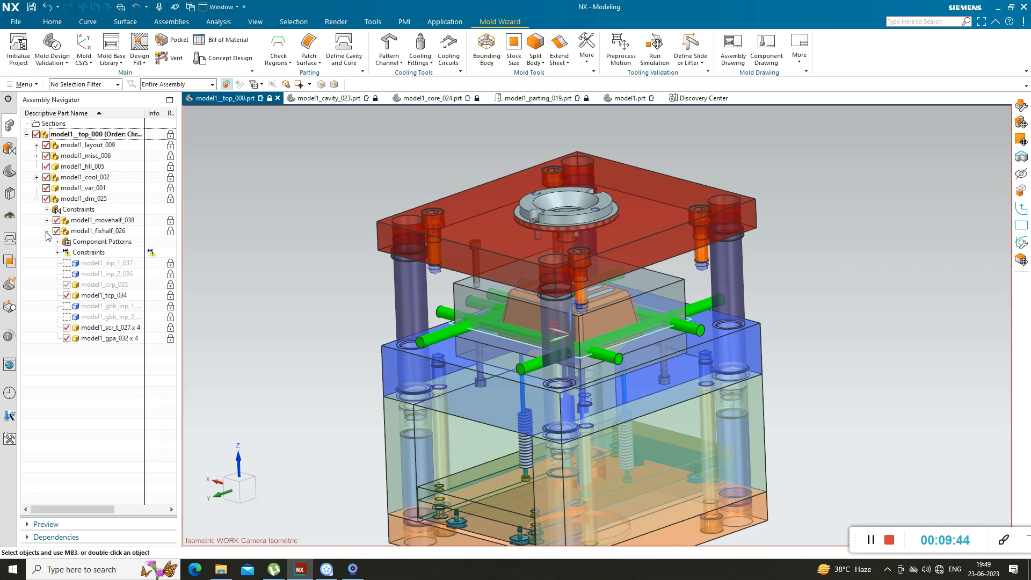
click(67, 285)
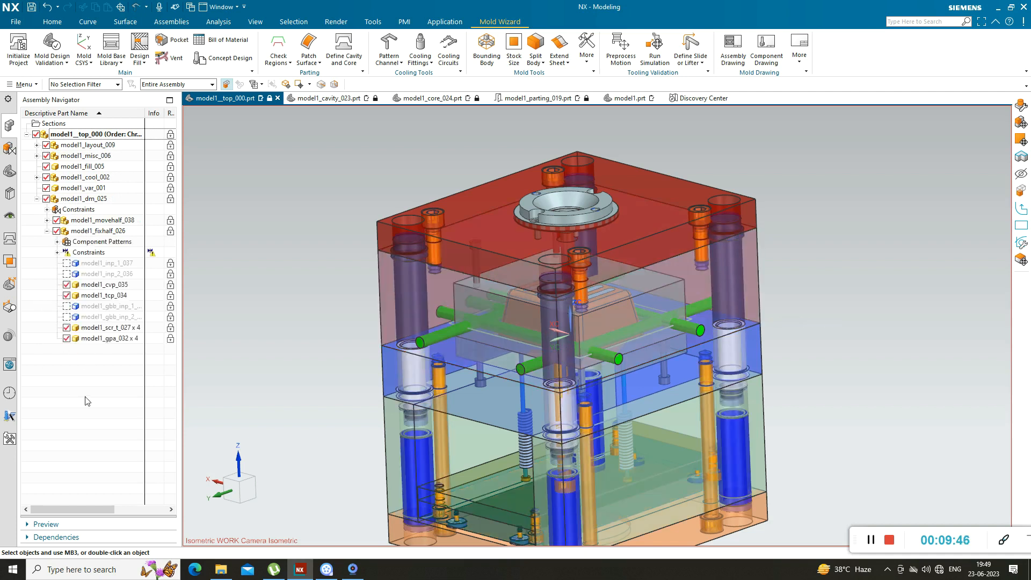
- Examine how the cooling channels and screws pass through the cavity plate in the full mold assembly
scroll(550, 349, down, 3)
scroll(499, 349, up, 3)
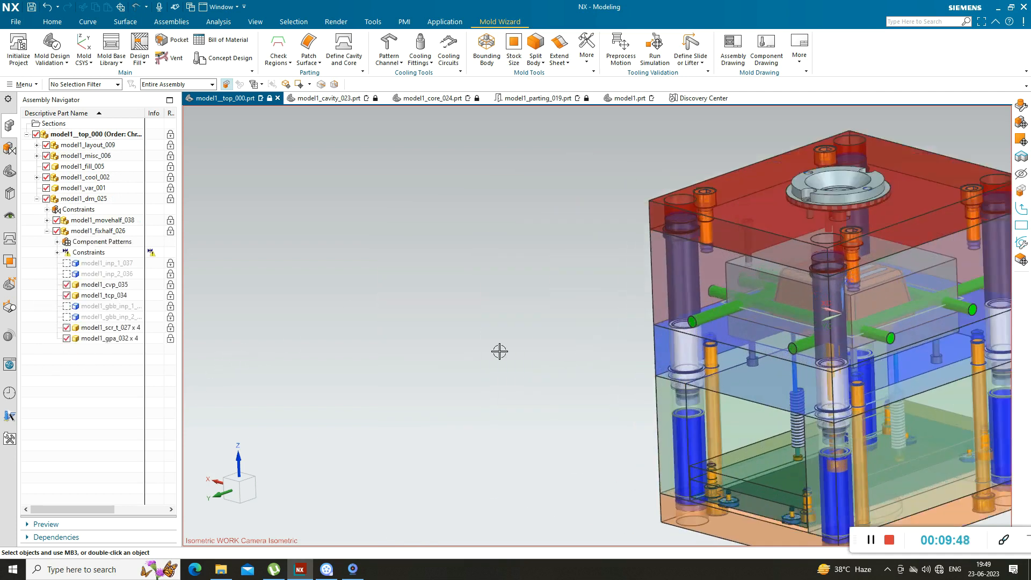
scroll(557, 338, down, 3)
scroll(557, 339, up, 3)
mouse_move(373, 377)
middle_down()
mouse_move(414, 341)
mouse_move(384, 370)
middle_up()
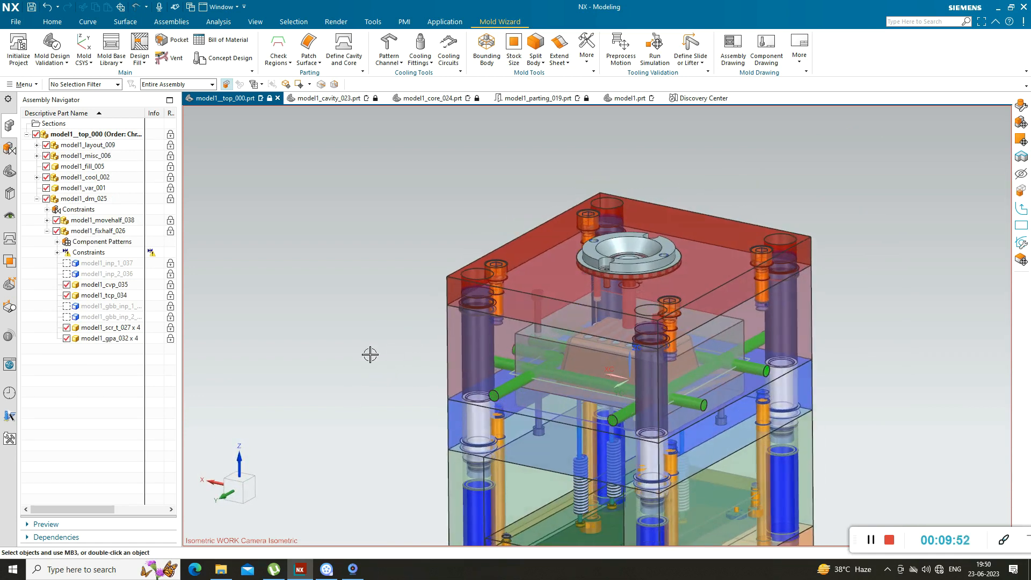
scroll(370, 355, up, 2)
scroll(359, 340, down, 4)
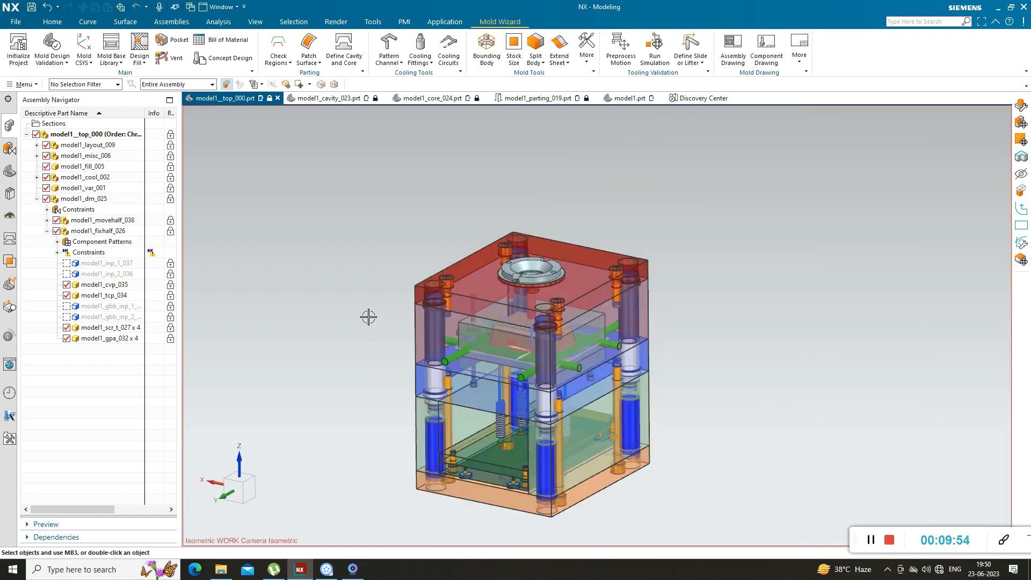
scroll(416, 371, up, 2)
scroll(354, 318, down, 1)
scroll(316, 278, up, 2)
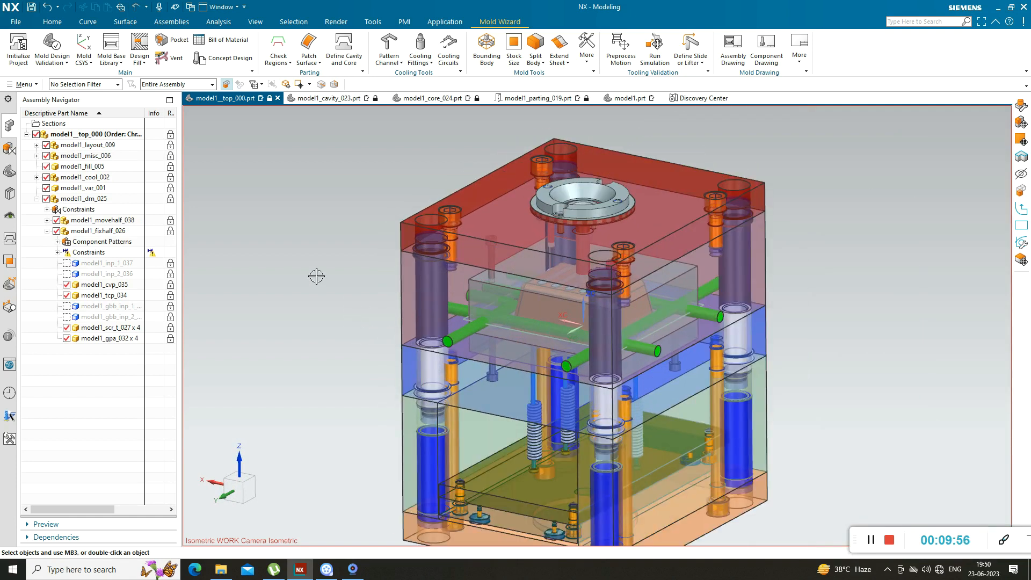
scroll(317, 277, down, 1)
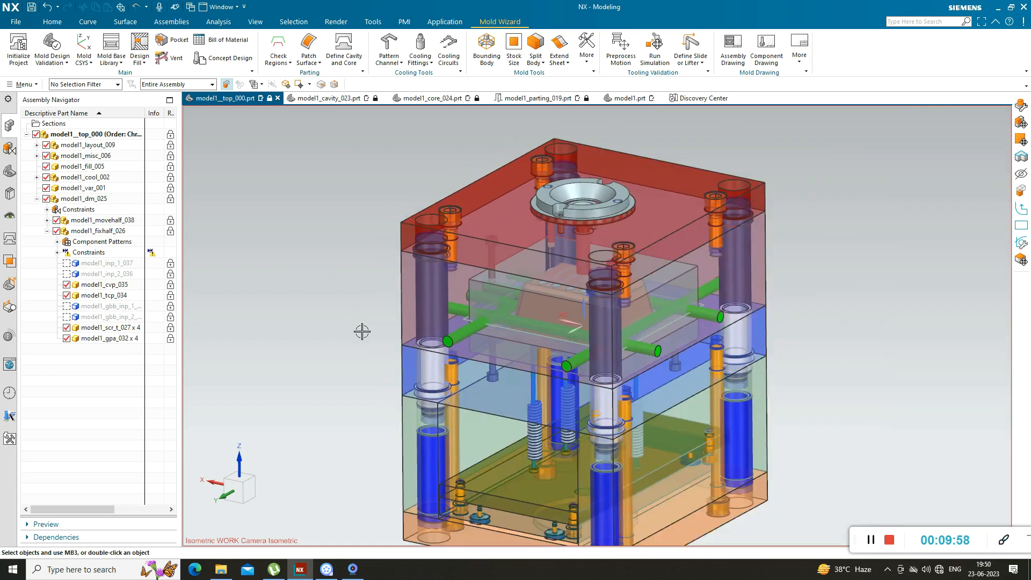
- Start a Subtract Material pocket with the cavity plate as target body, keeping Component as the tool type
click(171, 40)
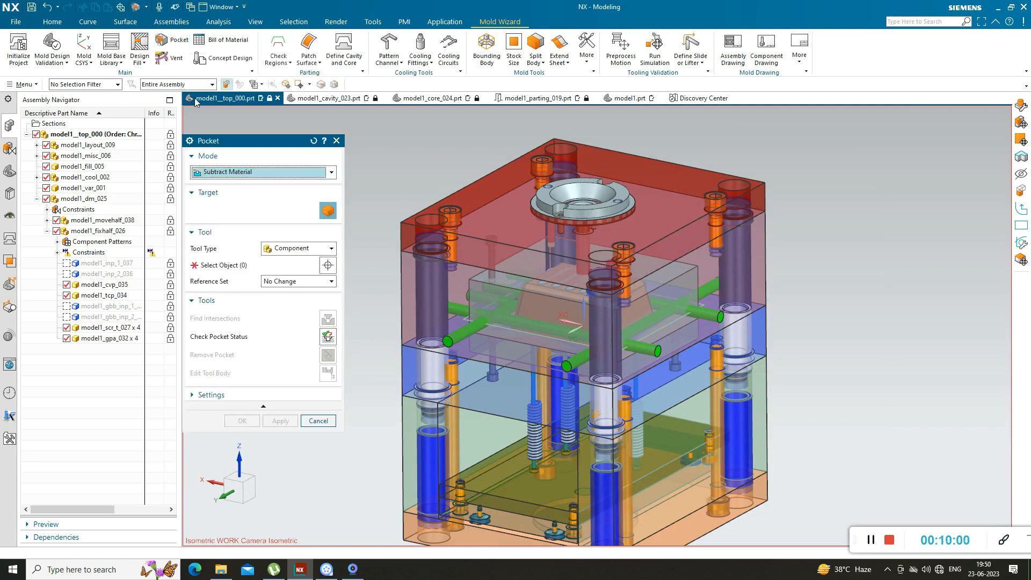
scroll(737, 273, down, 1)
scroll(655, 299, up, 1)
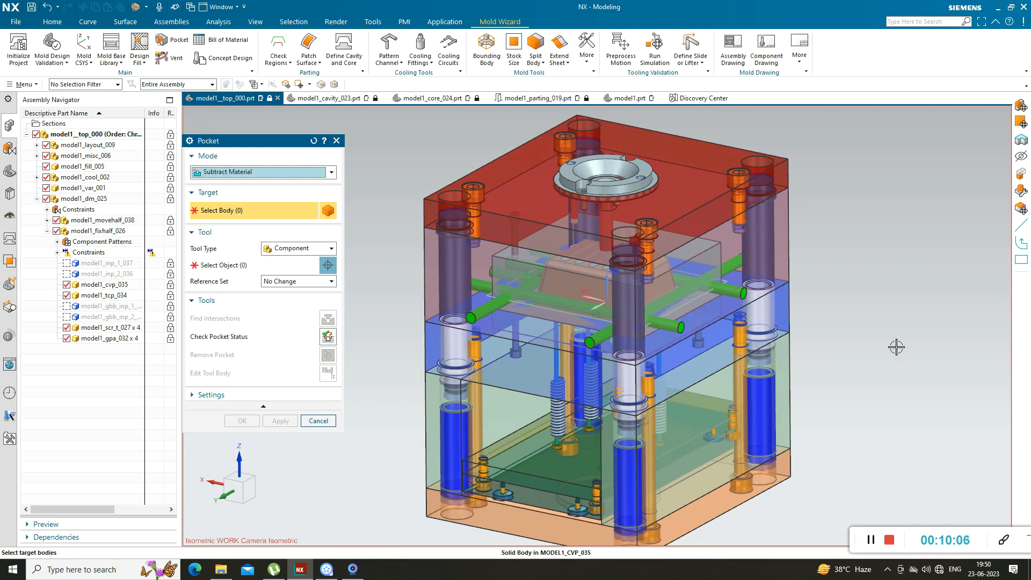
click(432, 258)
middle_drag(399, 281, 403, 258)
click(231, 268)
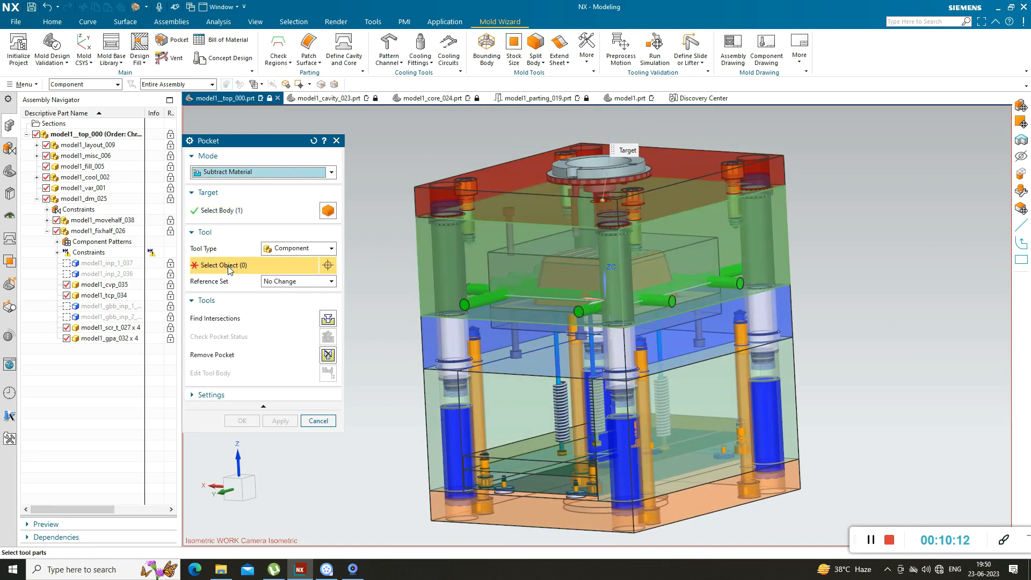
click(294, 250)
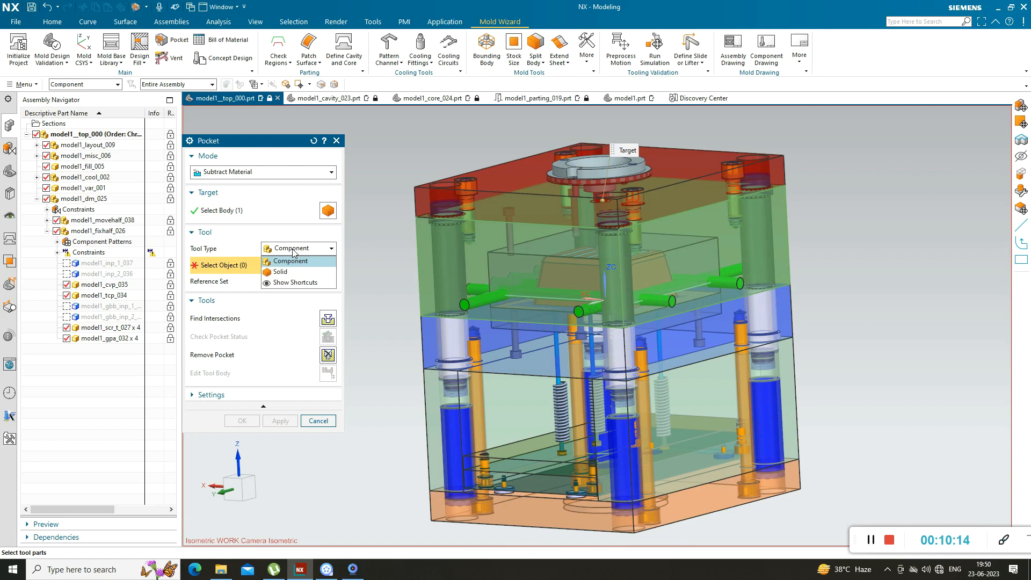
click(293, 250)
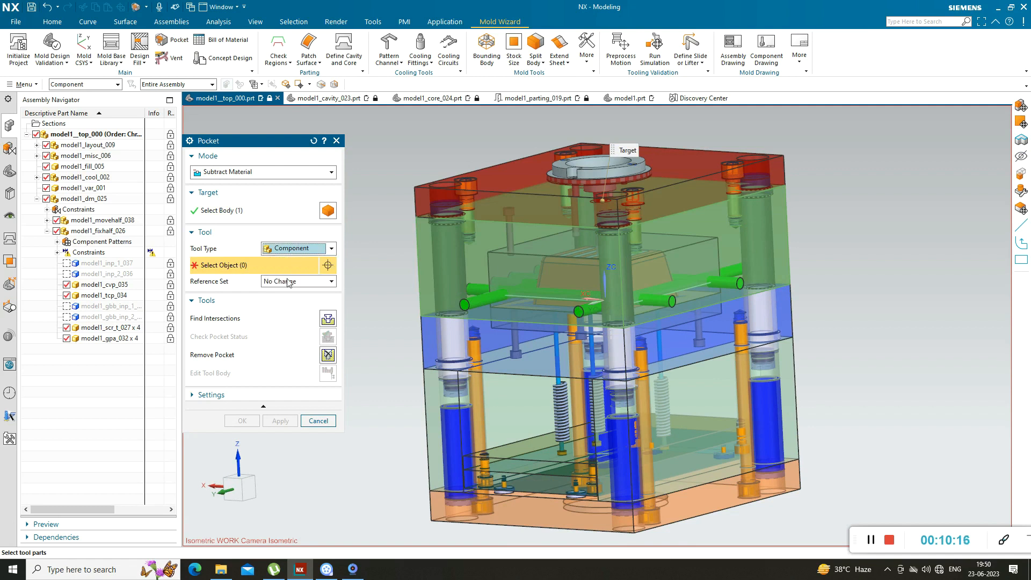
- Select three of the SHCS screws above the cavity insert as tool components for the cavity plate pocket
scroll(478, 243, up, 3)
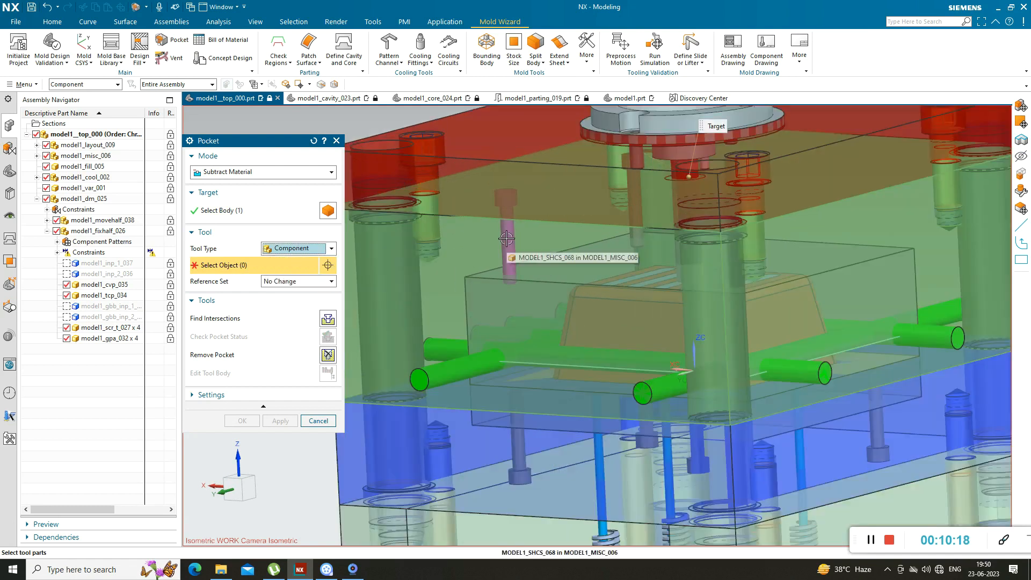
click(509, 246)
scroll(868, 216, down, 5)
middle_drag(927, 259, 950, 242)
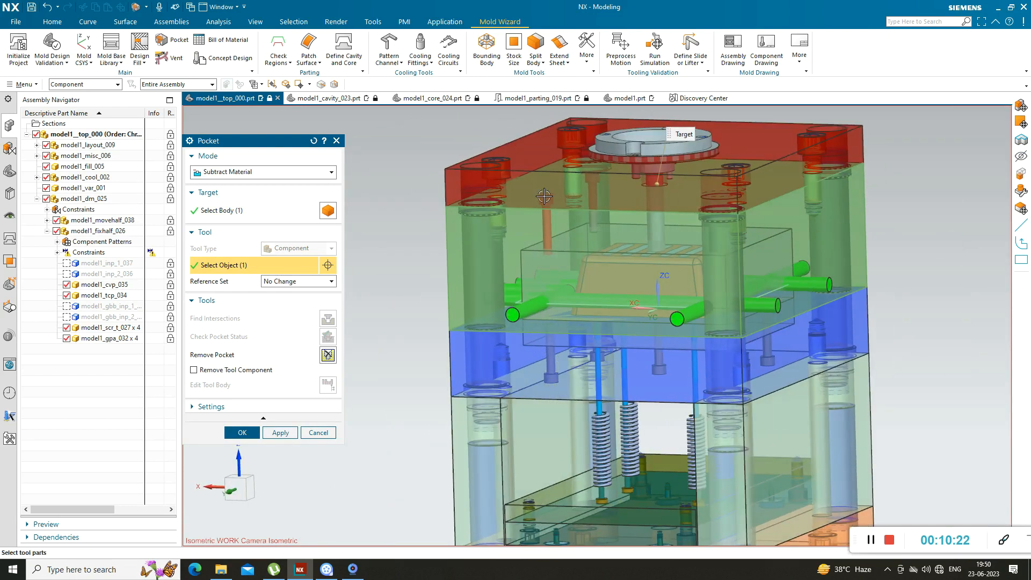
click(594, 220)
middle_drag(879, 245, 835, 256)
click(599, 237)
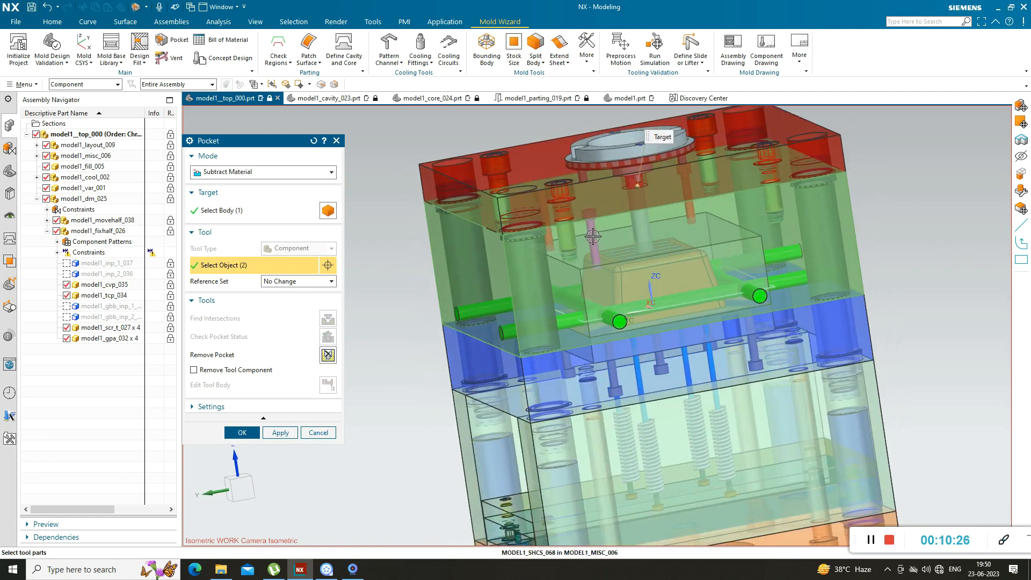
scroll(491, 292, down, 3)
middle_drag(490, 292, 467, 292)
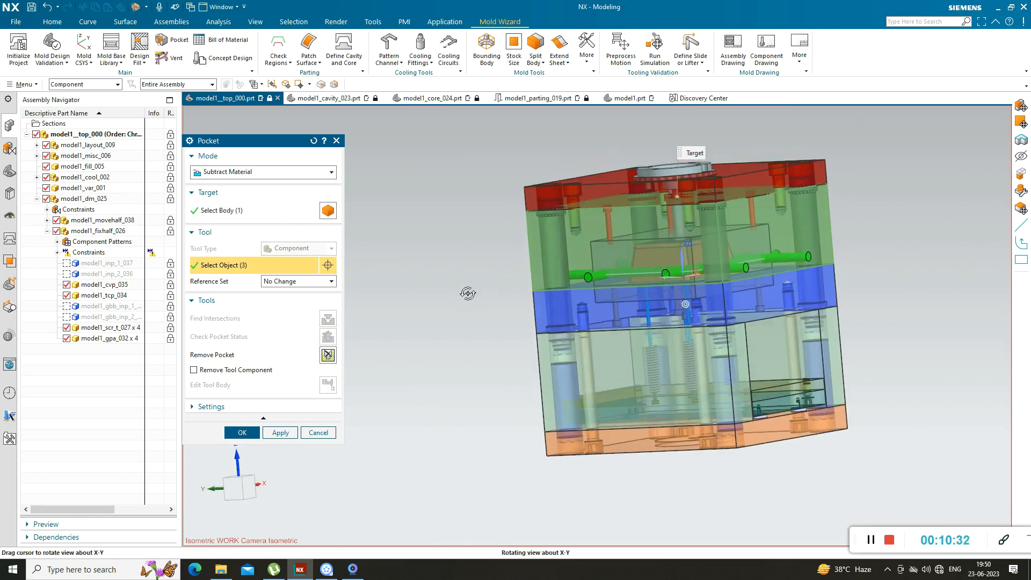
- Add the sprue bush to the tool components and cut the pockets in the cavity plate, keeping the Pocket command open
scroll(708, 224, up, 3)
scroll(709, 224, down, 3)
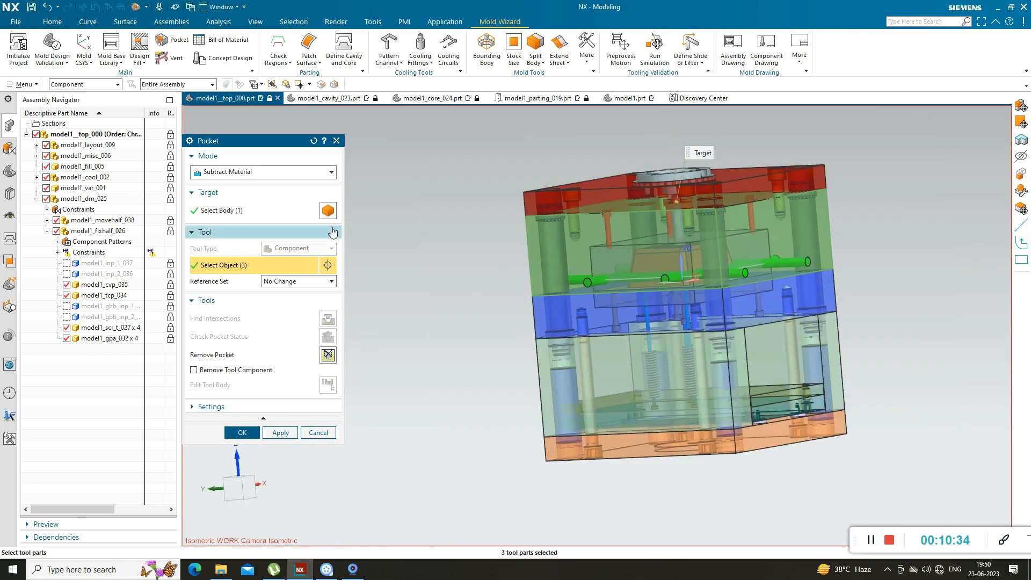
scroll(613, 274, up, 3)
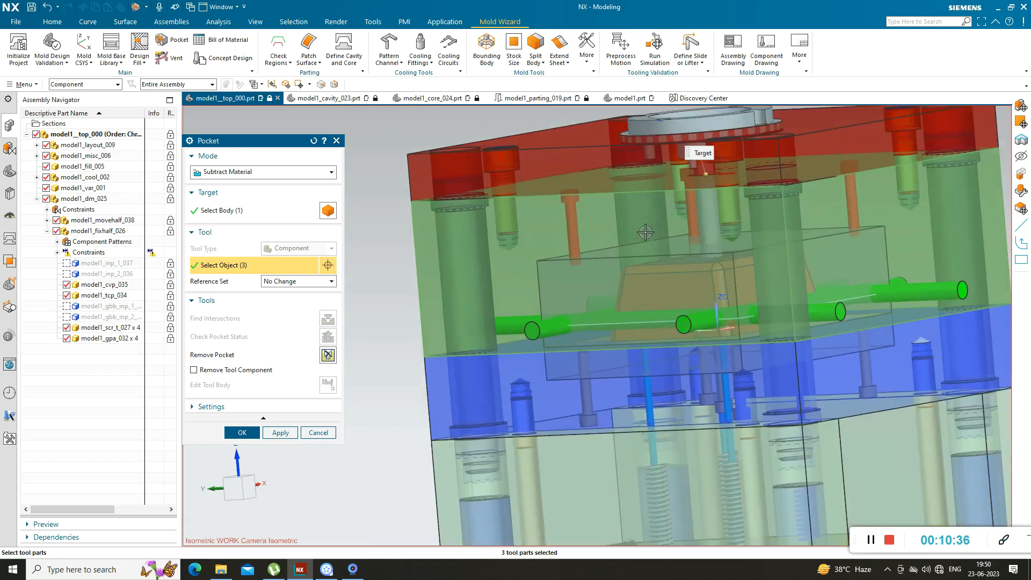
scroll(490, 279, down, 3)
mouse_move(490, 279)
middle_down()
mouse_move(498, 289)
mouse_move(501, 281)
middle_up()
scroll(661, 228, up, 3)
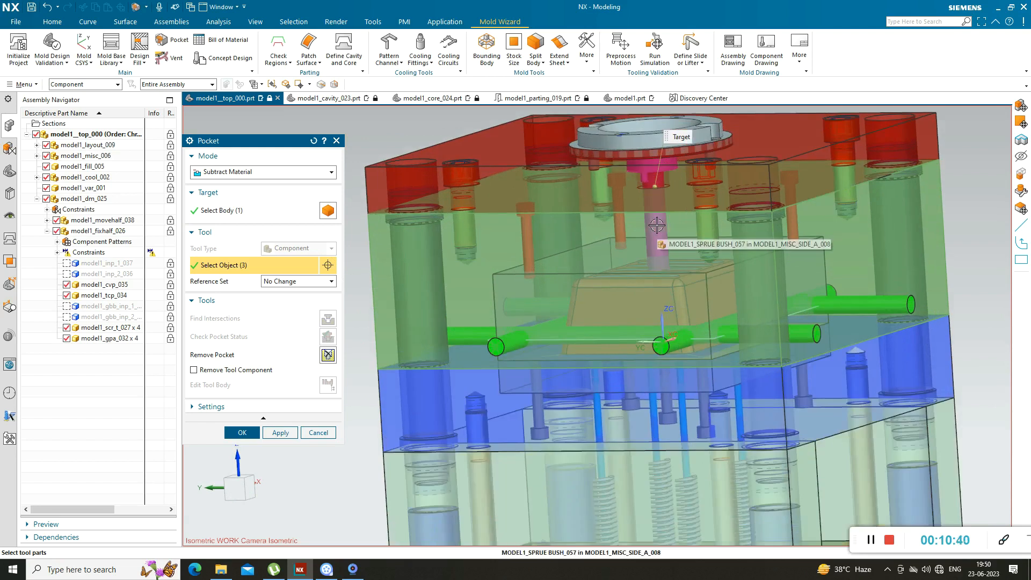
click(656, 226)
scroll(665, 248, down, 2)
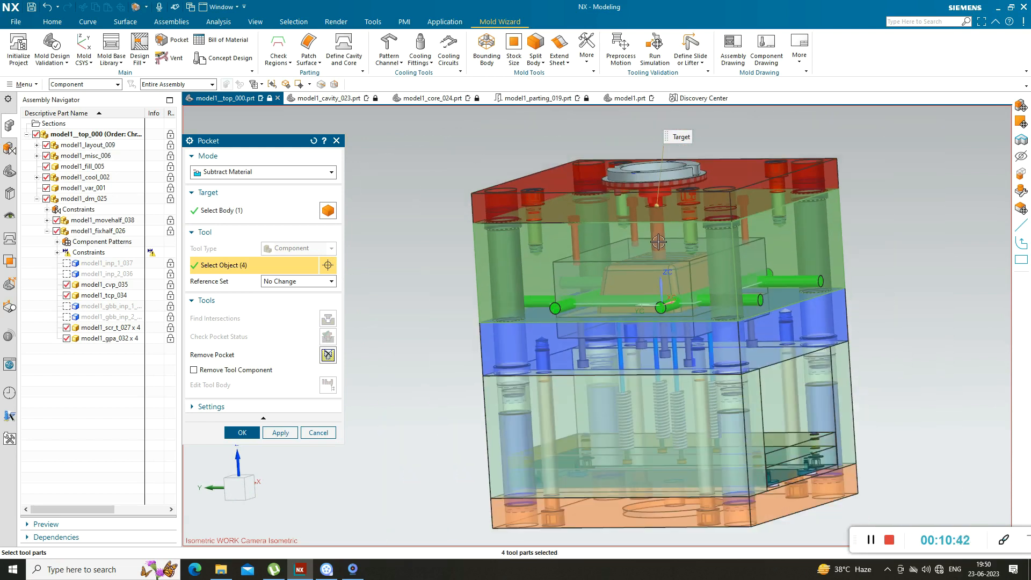
middle_drag(449, 275, 424, 281)
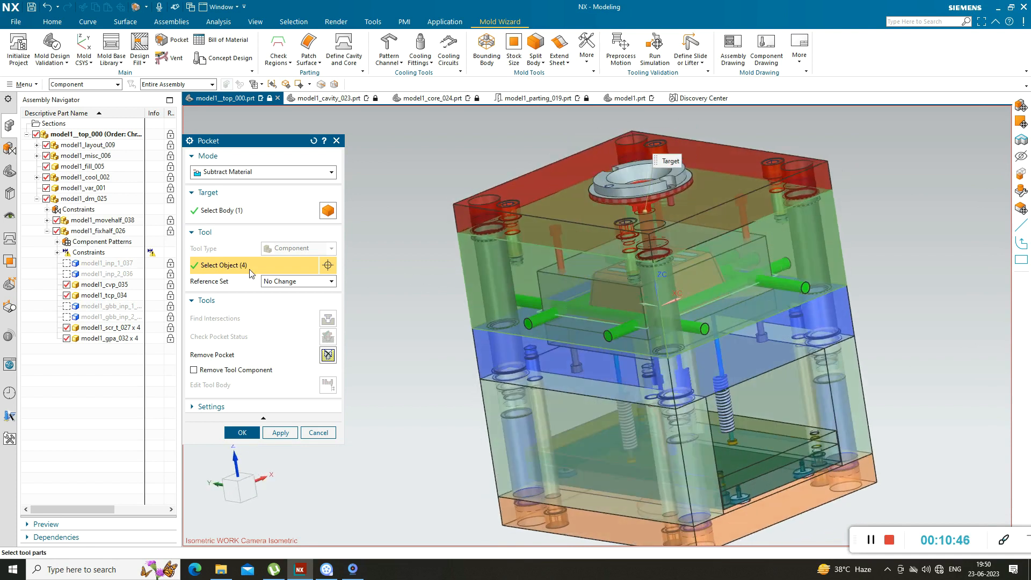
click(280, 432)
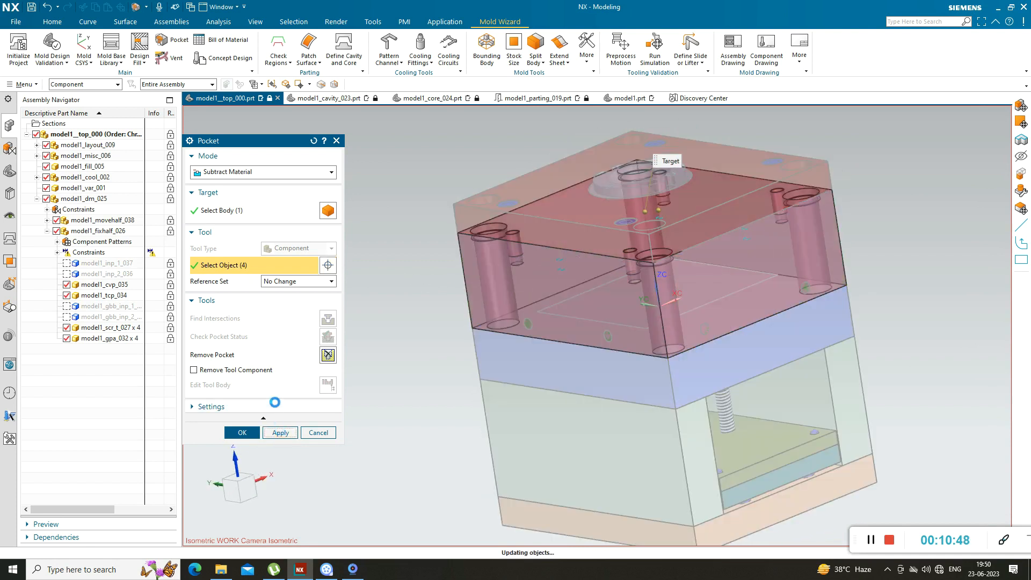
- Set up another pocket with the cavity plate as target body and the tool type Solid
scroll(642, 213, up, 3)
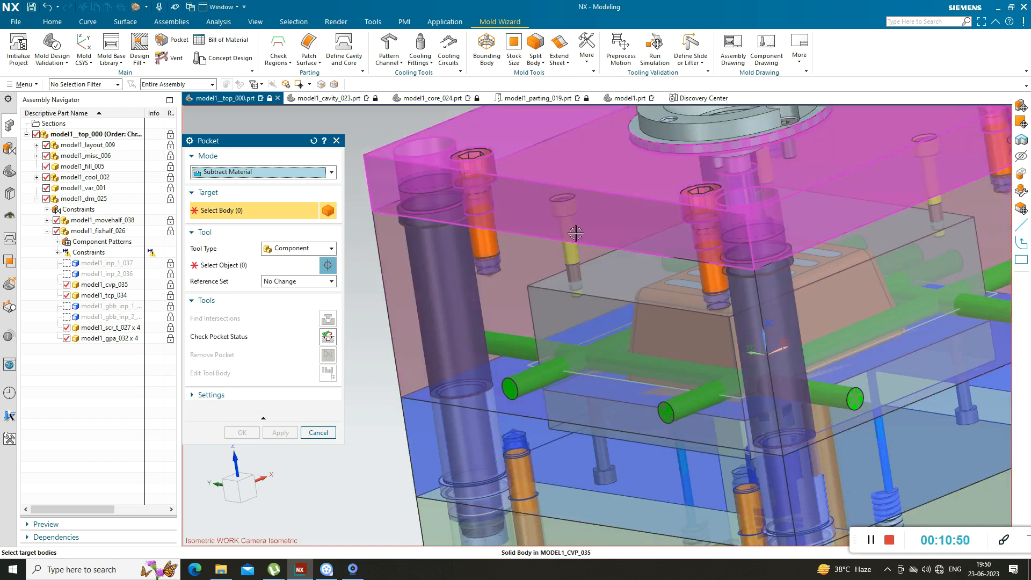
scroll(592, 245, down, 3)
middle_drag(470, 339, 472, 334)
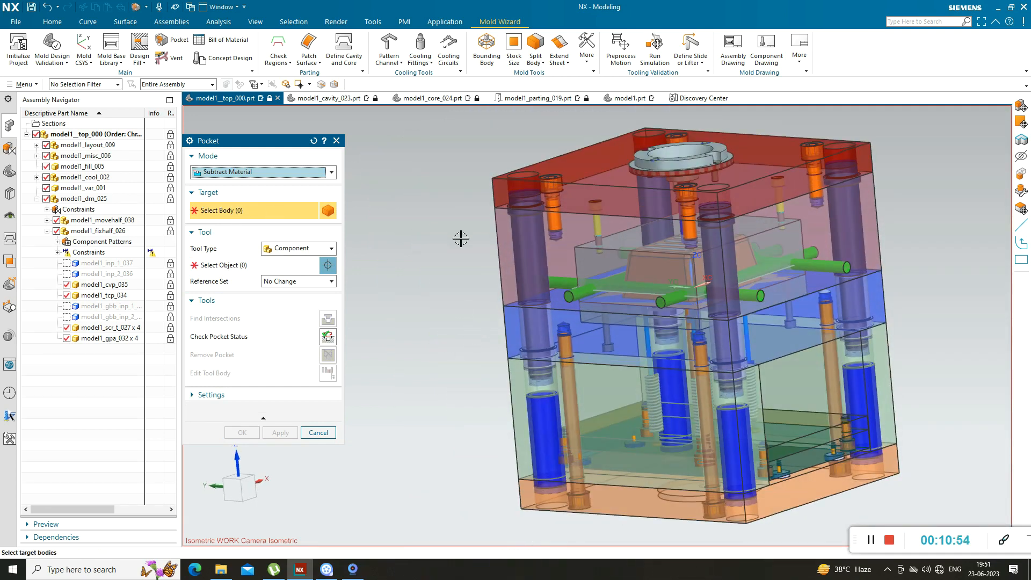
click(499, 242)
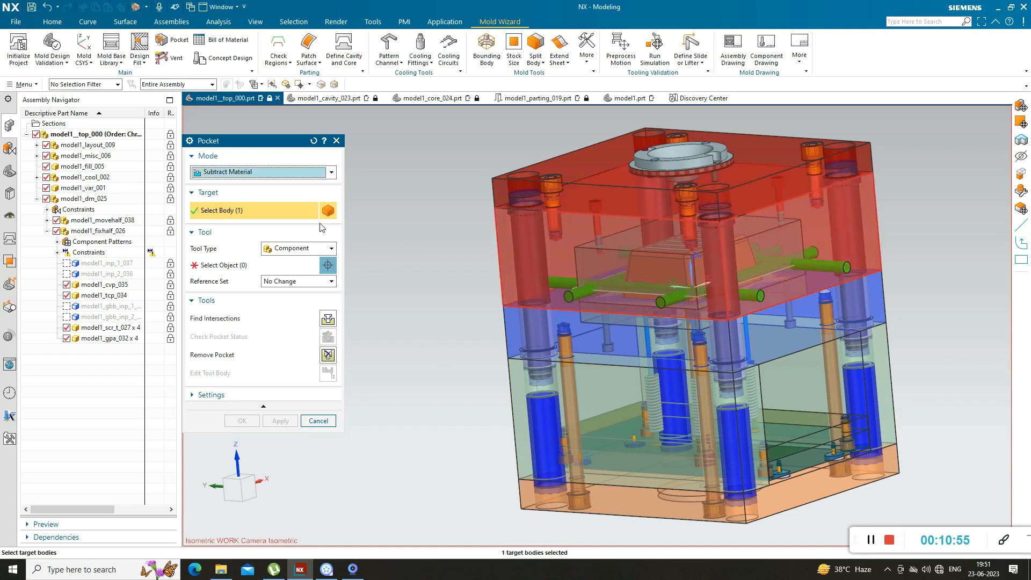
click(294, 252)
click(288, 271)
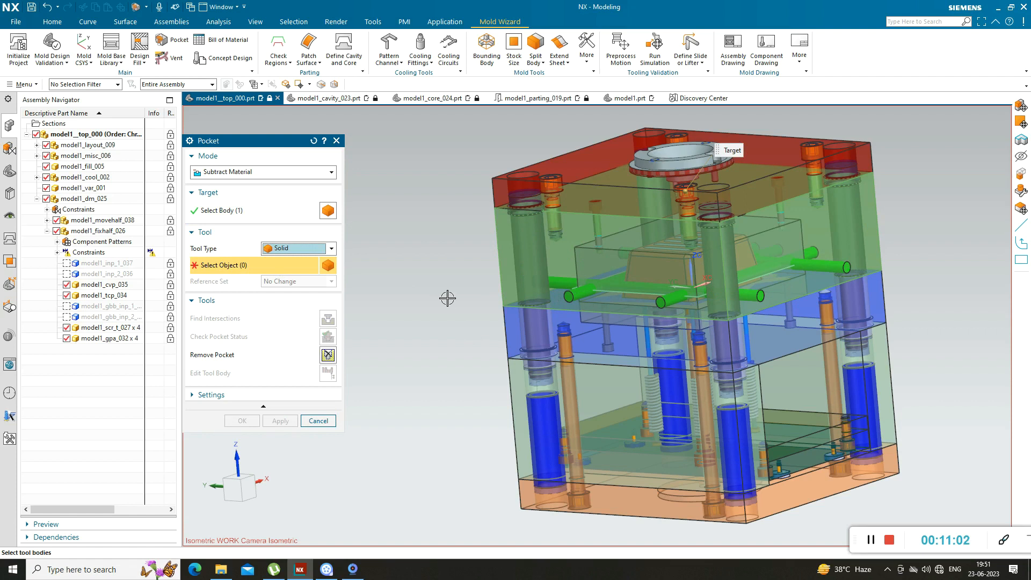
- Select the cavity block body in model1_cavity_023 as a solid tool for the cavity plate pocket
scroll(579, 294, up, 2)
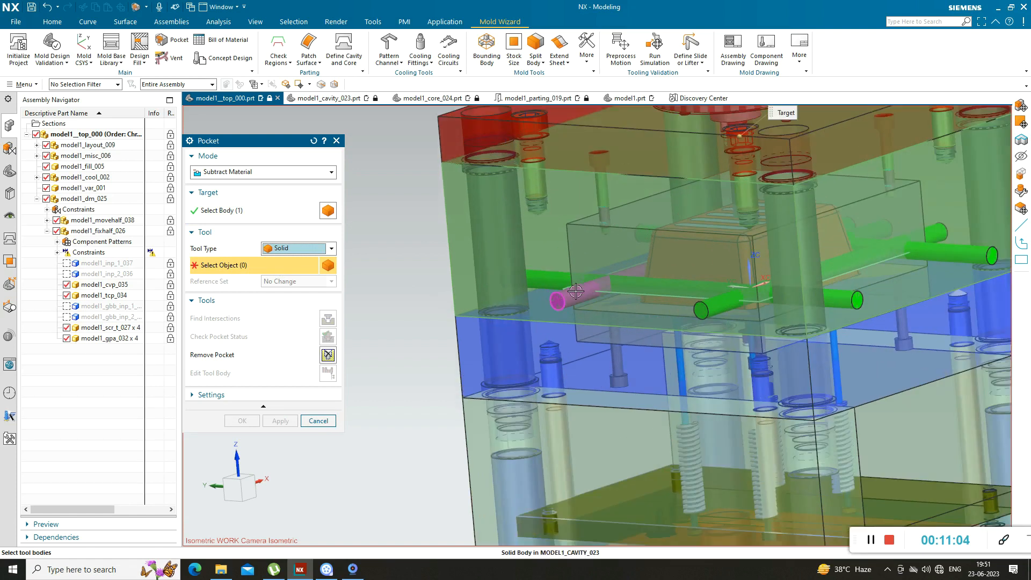
scroll(451, 318, down, 2)
middle_drag(439, 338, 441, 338)
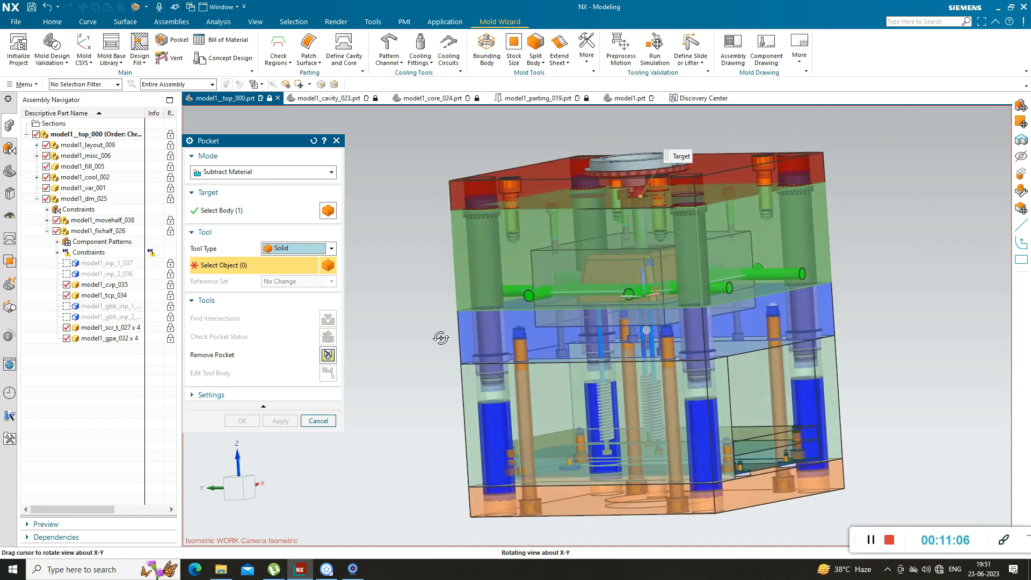
scroll(577, 241, up, 5)
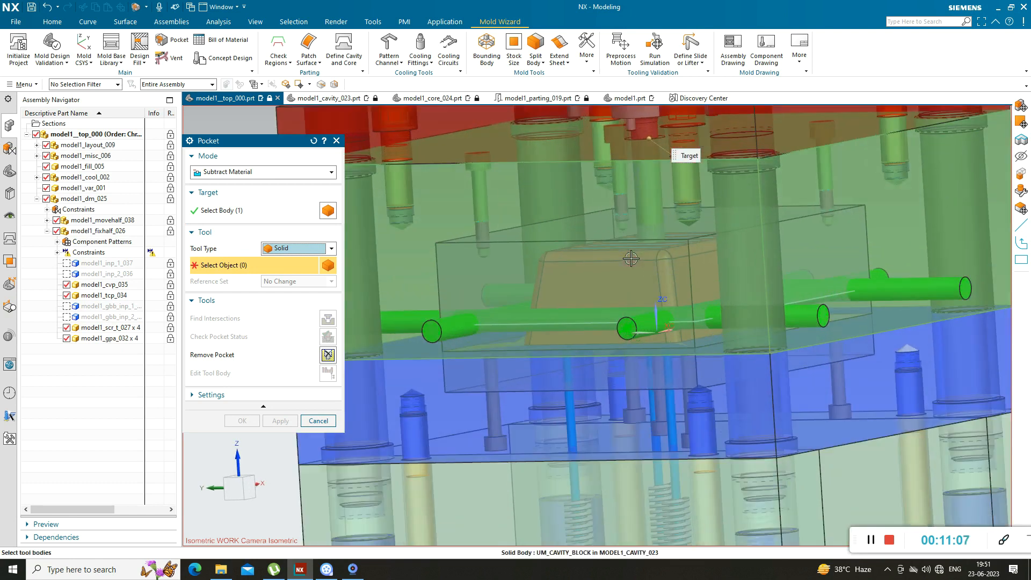
click(577, 241)
scroll(577, 249, down, 5)
mouse_move(411, 391)
middle_down()
mouse_move(420, 369)
mouse_move(431, 391)
mouse_move(442, 381)
mouse_move(423, 389)
mouse_move(425, 375)
mouse_move(421, 398)
middle_up()
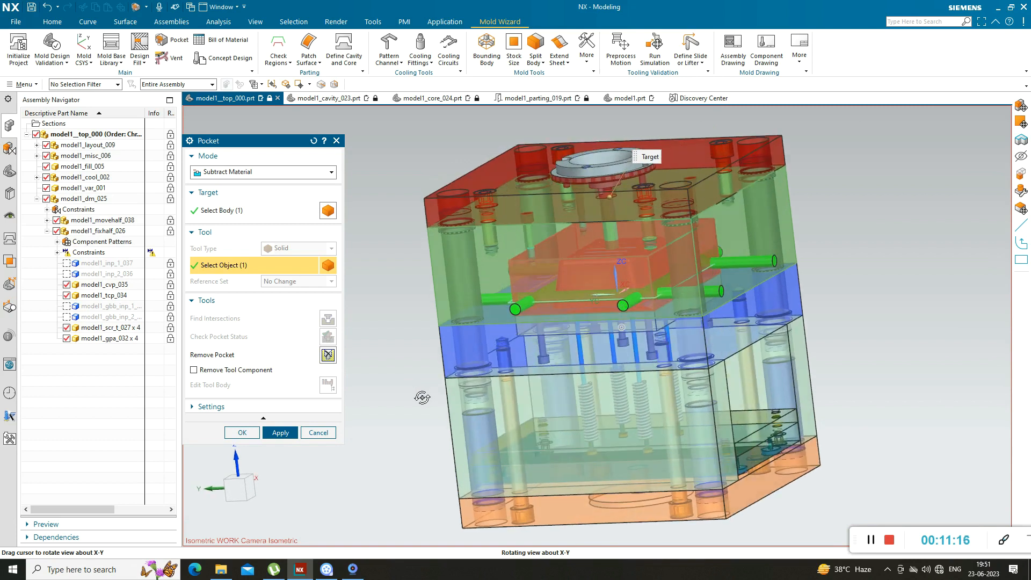
- Add the cooling channel bodies on all sides of the cavity insert to the pocket's tool bodies
scroll(489, 297, up, 3)
click(553, 313)
click(950, 234)
scroll(929, 280, down, 3)
middle_drag(918, 293, 826, 300)
scroll(794, 295, up, 4)
click(784, 291)
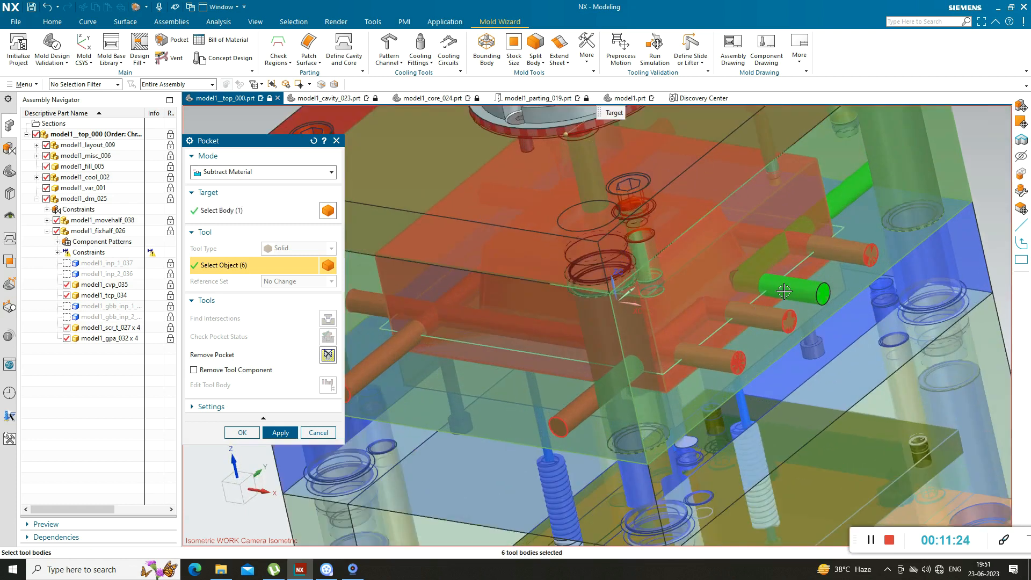
click(762, 245)
scroll(761, 241, down, 5)
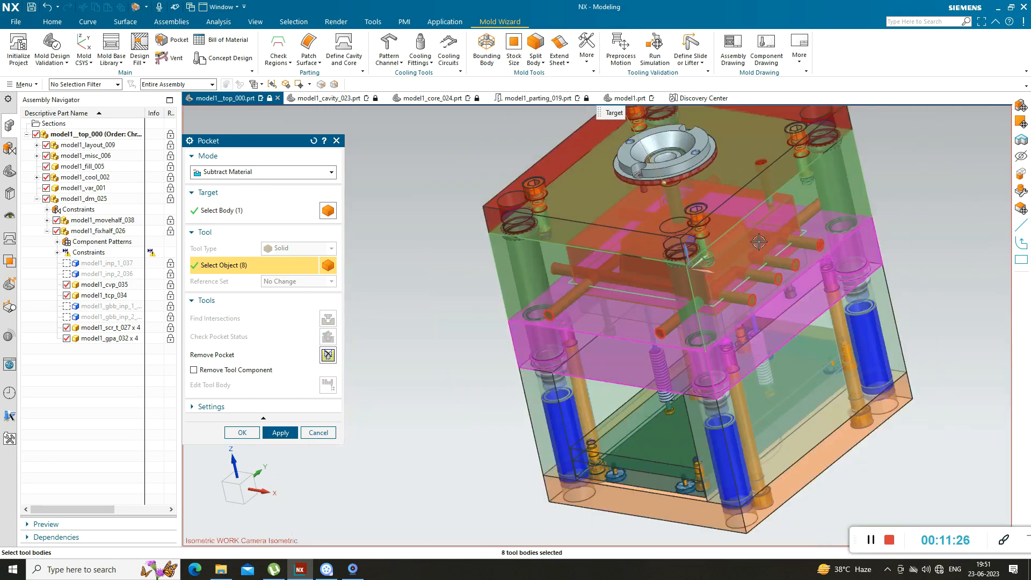
- Check the selected tool bodies and subtract the cavity block and cooling channels from the cavity plate
mouse_move(554, 330)
middle_down()
mouse_move(553, 320)
mouse_move(591, 311)
mouse_move(536, 306)
mouse_move(526, 316)
mouse_move(547, 291)
mouse_move(555, 306)
mouse_move(544, 316)
middle_up()
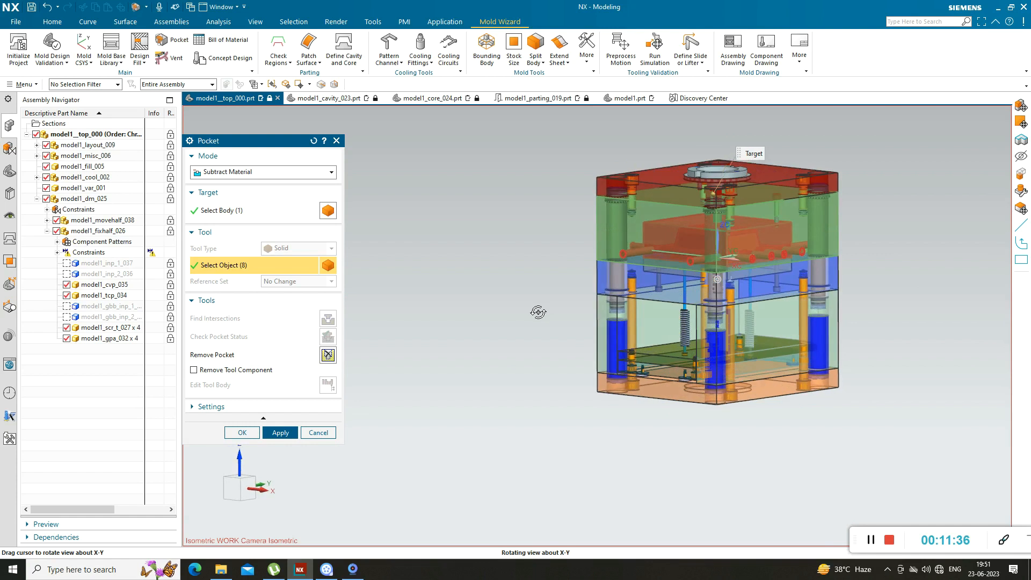
scroll(631, 263, up, 3)
scroll(538, 306, down, 2)
mouse_move(500, 349)
middle_down()
mouse_move(519, 360)
mouse_move(515, 337)
mouse_move(509, 355)
middle_up()
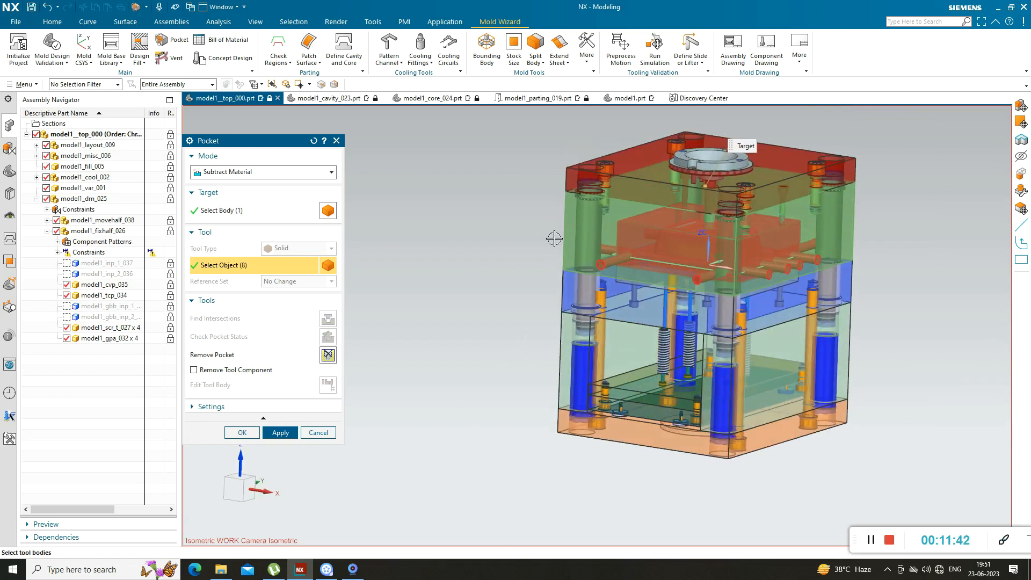
click(284, 432)
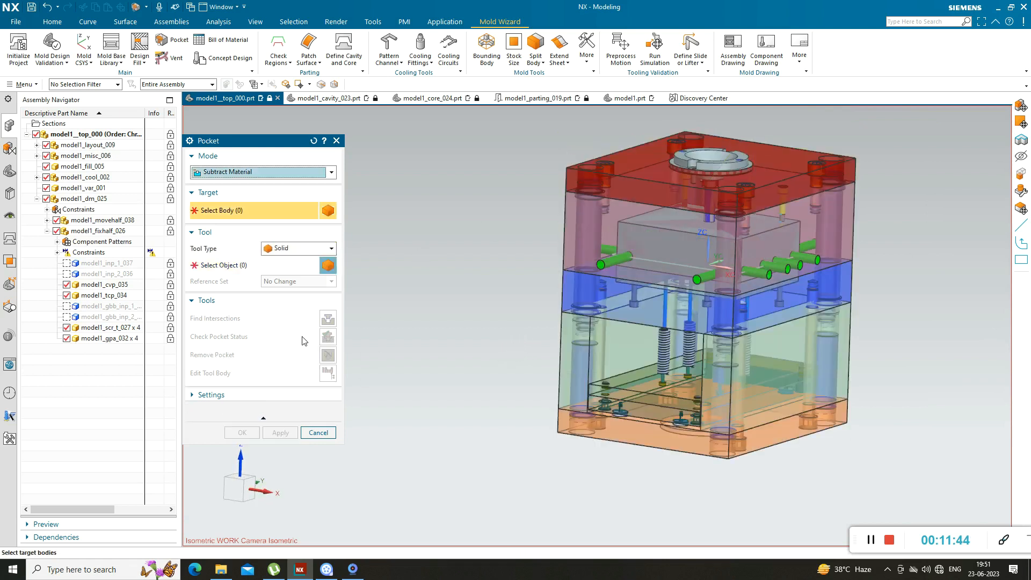
- Inspect the pocketed cavity plate and select it again as the target for another solid-tool pocket
scroll(644, 231, up, 3)
scroll(620, 258, down, 3)
mouse_move(490, 337)
middle_down()
mouse_move(514, 286)
mouse_move(523, 306)
mouse_move(504, 327)
mouse_move(490, 333)
mouse_move(478, 310)
mouse_move(488, 294)
mouse_move(492, 327)
middle_up()
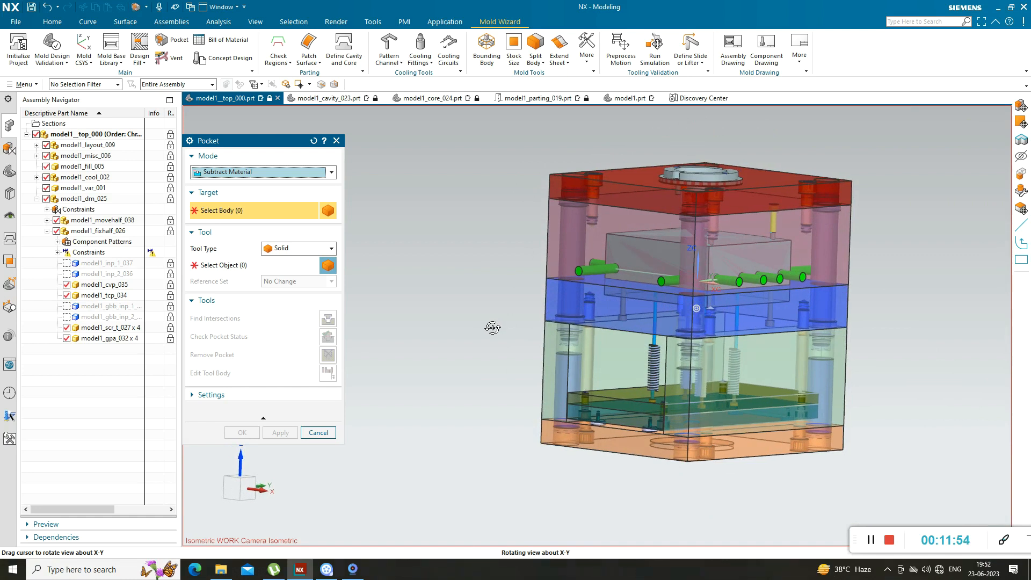
middle_drag(492, 327, 492, 327)
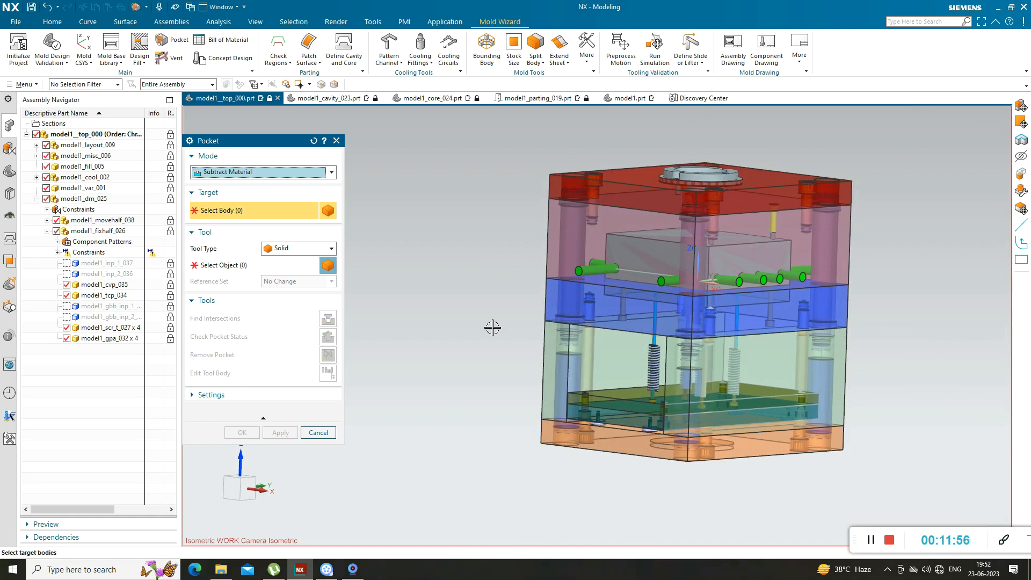
scroll(595, 252, up, 3)
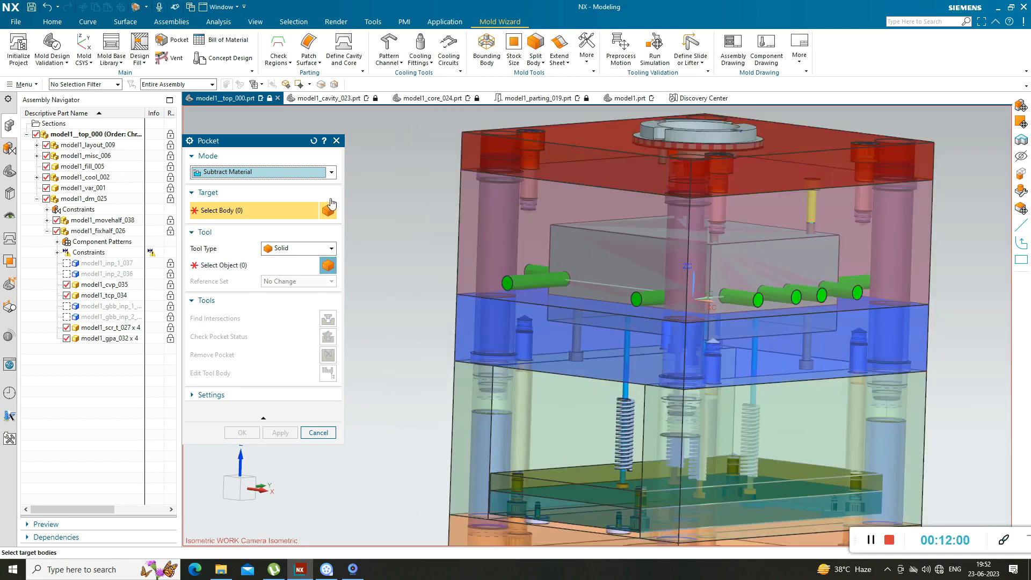
click(682, 243)
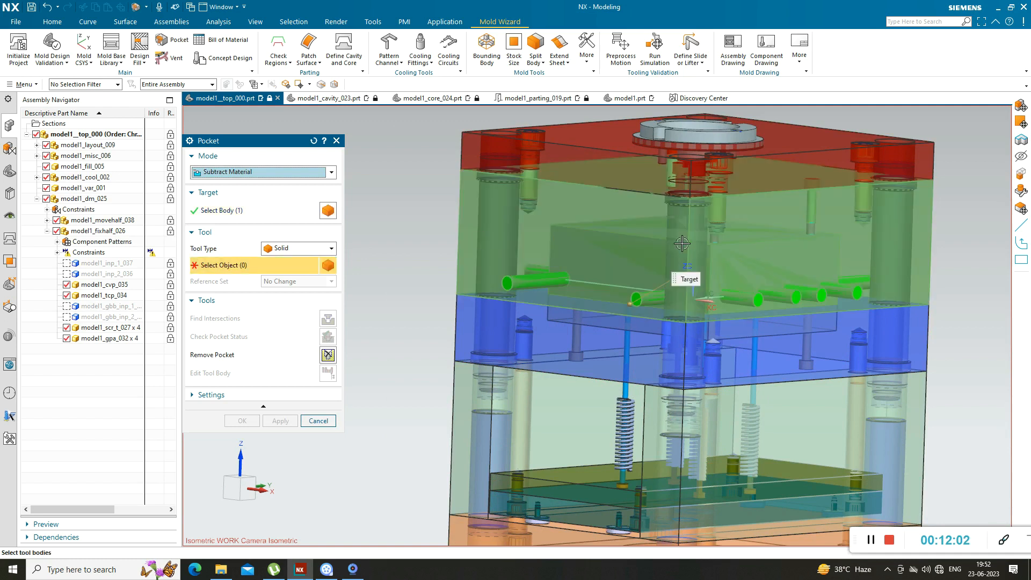
scroll(680, 268, up, 2)
scroll(618, 239, down, 2)
right_click(602, 243)
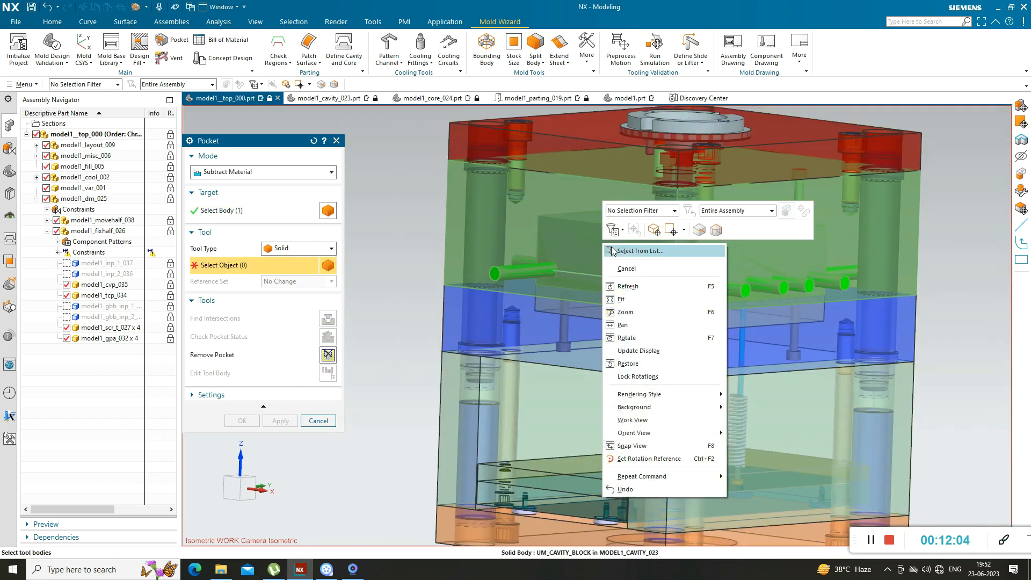
click(638, 252)
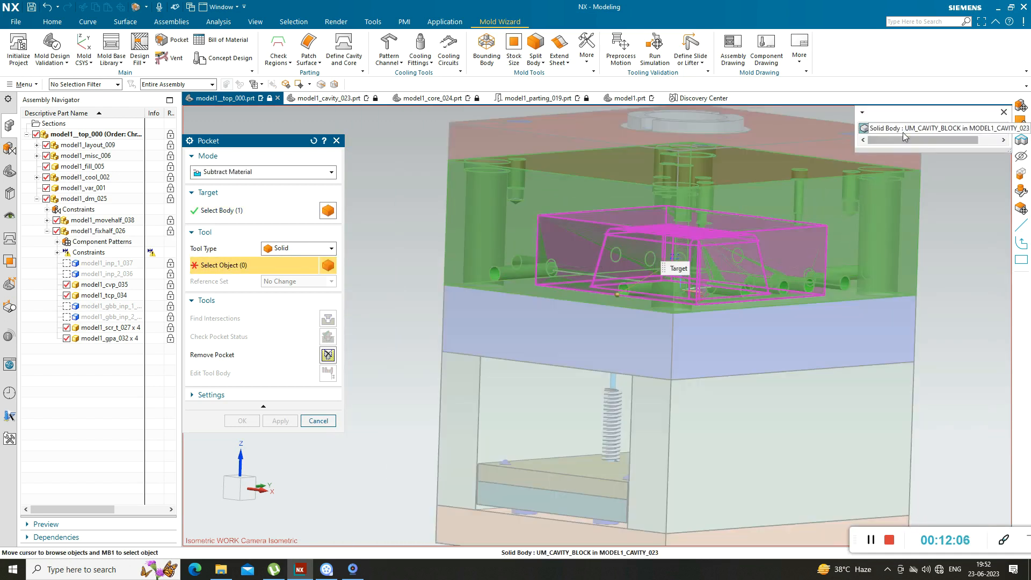
drag(958, 151, 957, 333)
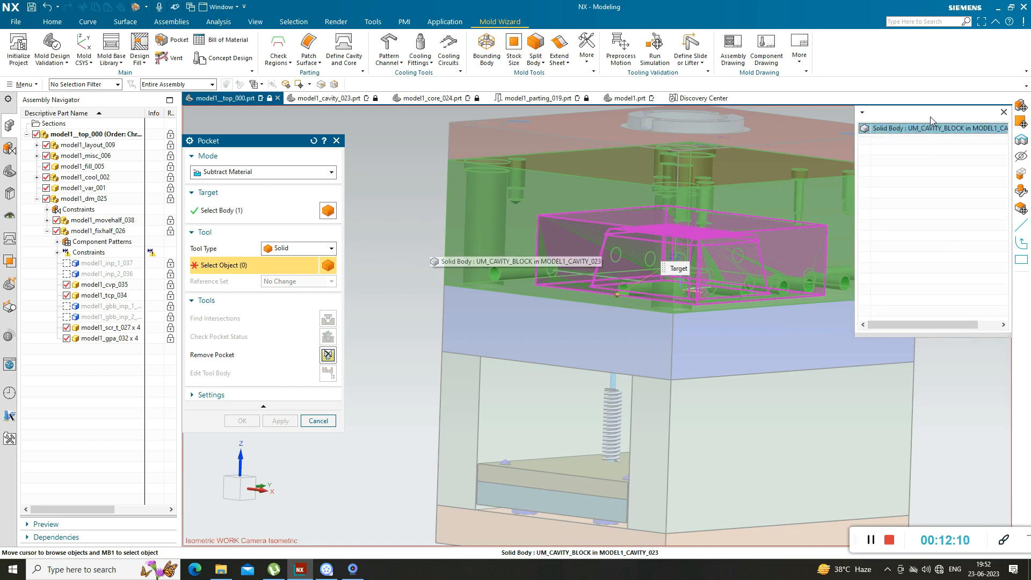
click(1003, 112)
- View the mold from below and expand model1_layout_009 in the assembly tree to list its components
scroll(794, 206, down, 4)
middle_drag(646, 307, 701, 236)
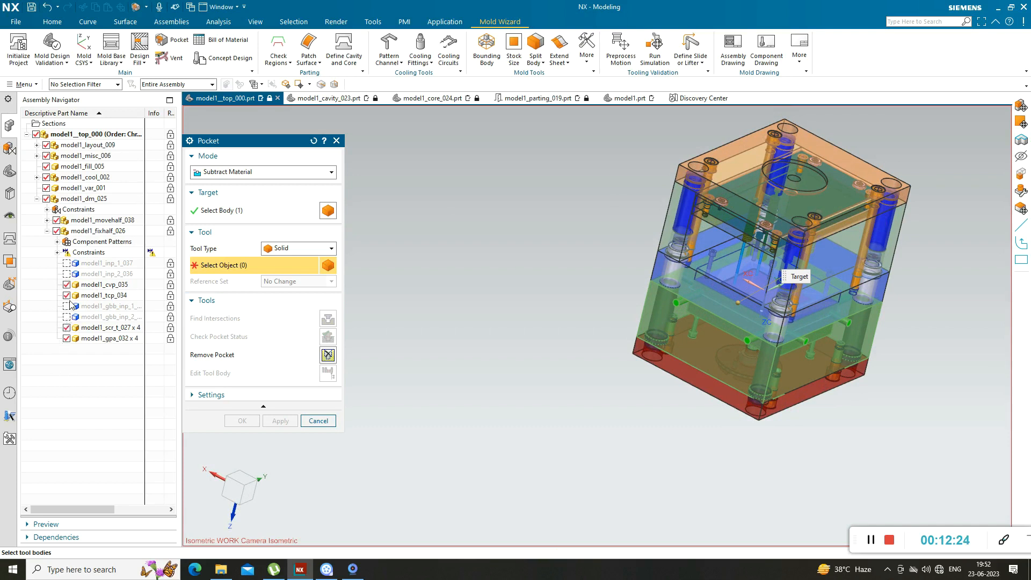
click(36, 146)
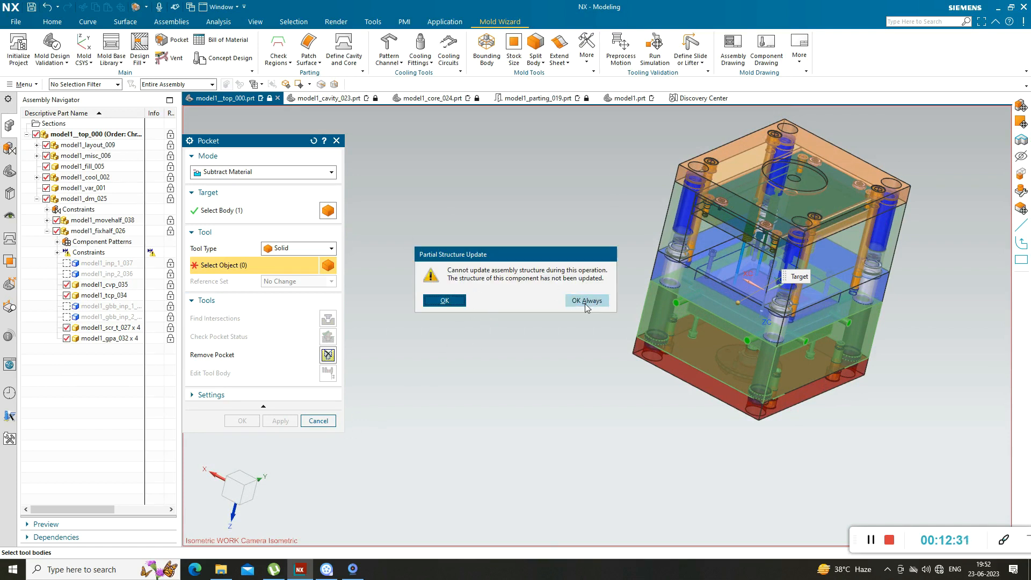
click(450, 303)
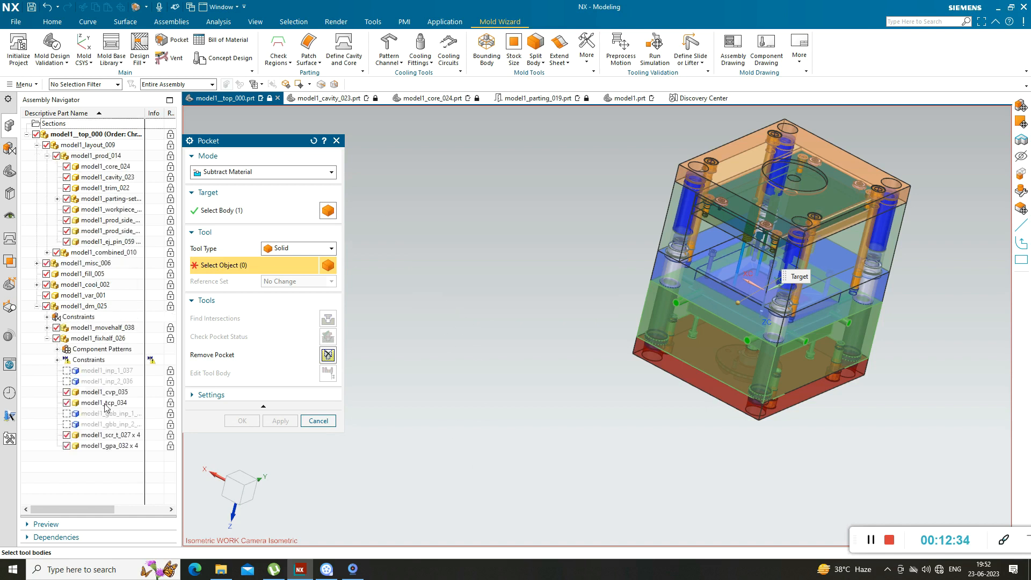
middle_drag(595, 280, 545, 342)
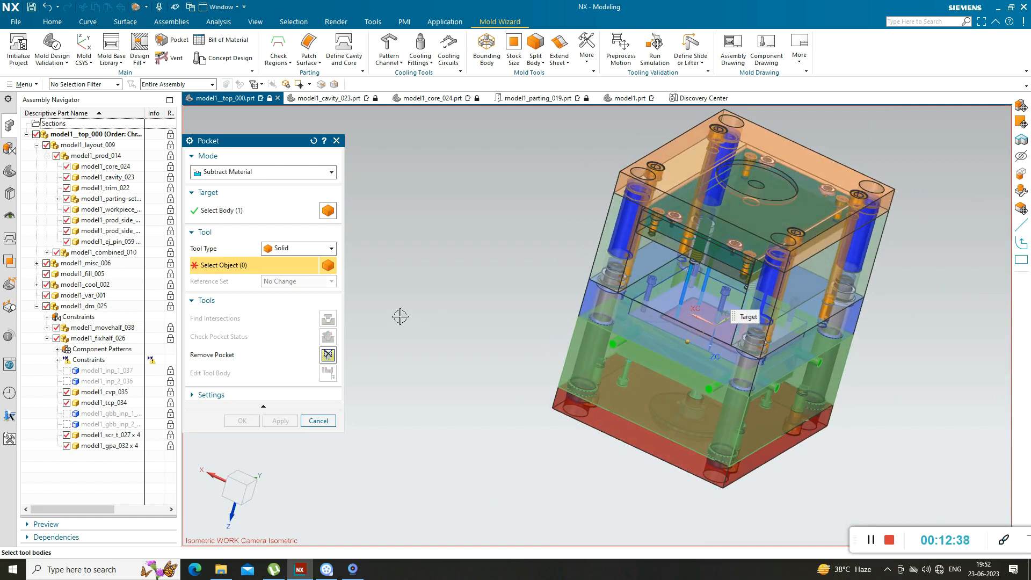
click(251, 265)
scroll(658, 305, up, 2)
scroll(644, 312, down, 3)
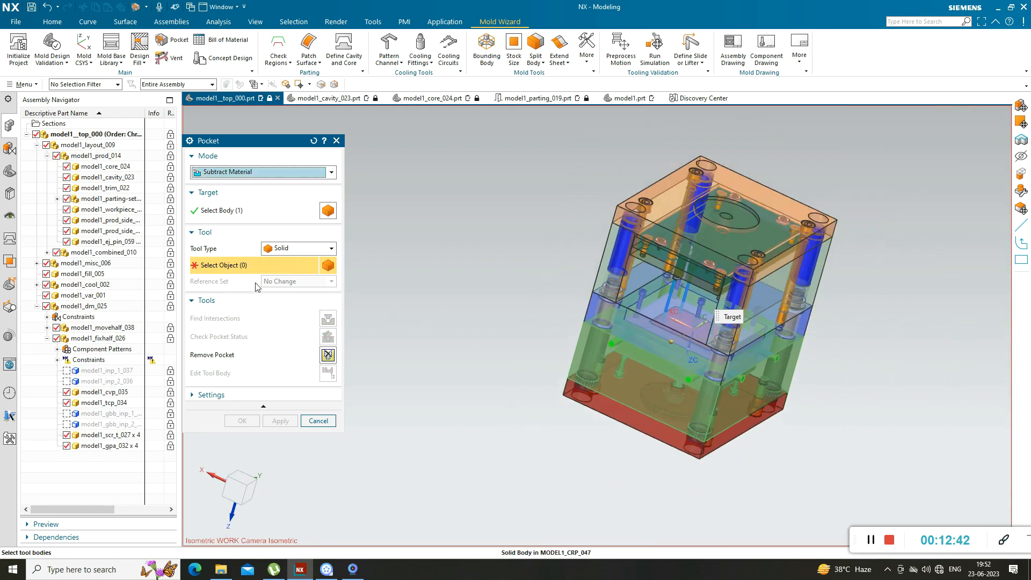
middle_drag(520, 329, 514, 301)
scroll(542, 284, up, 3)
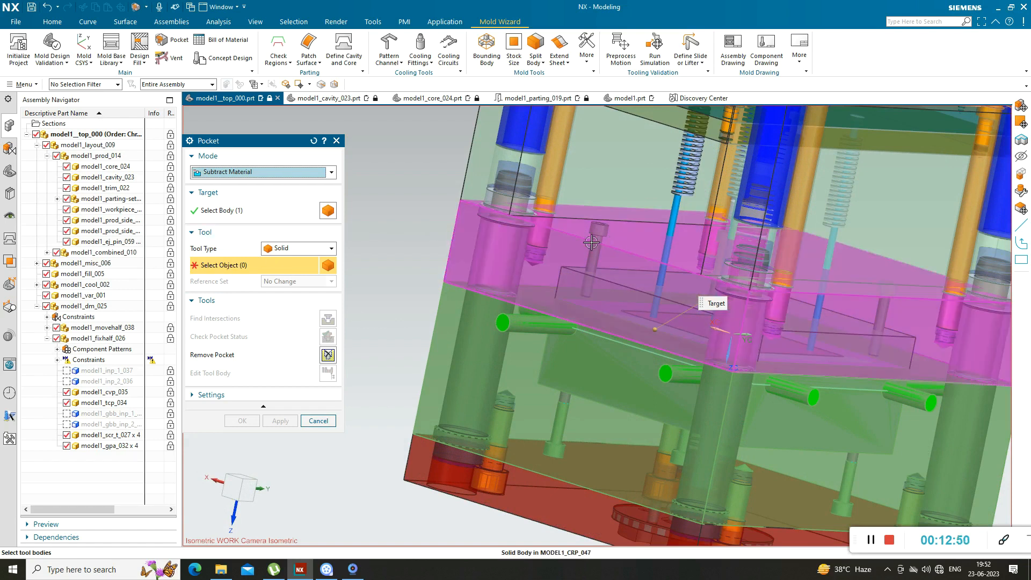
click(573, 240)
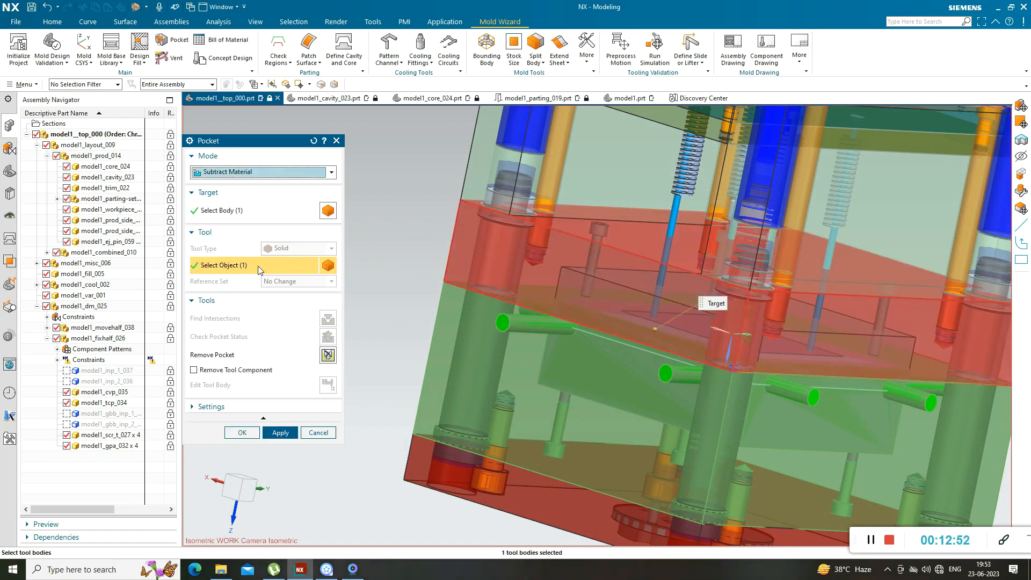
click(243, 217)
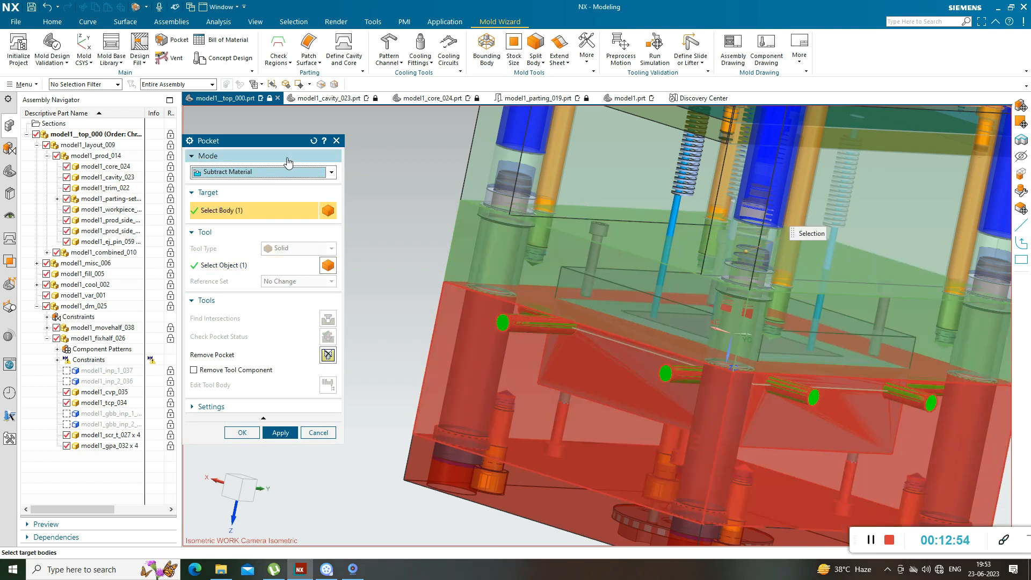
click(314, 141)
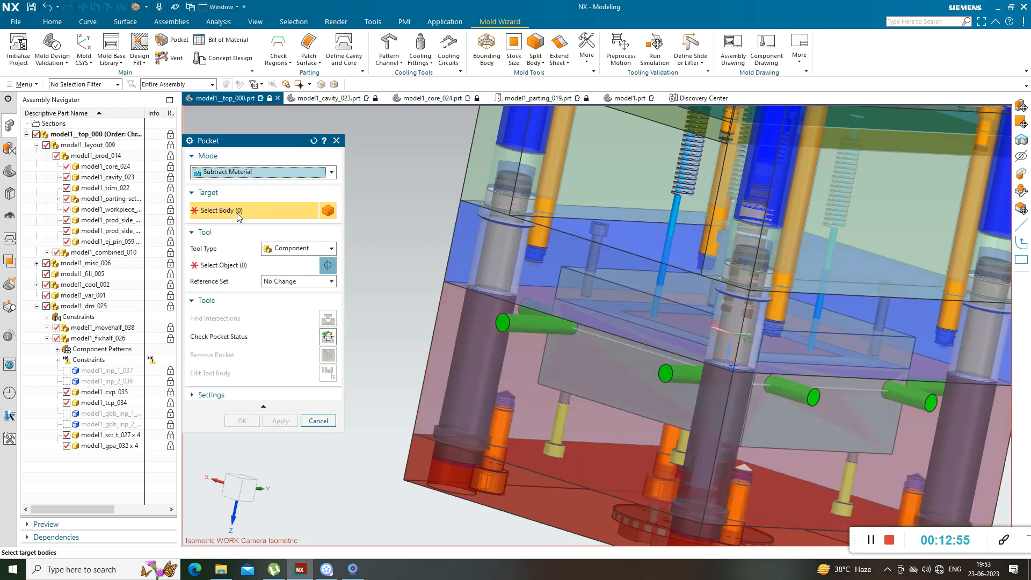
- Select the core plate as the pocket target and pick the core insert screw and two ejector pins as component tools
click(571, 238)
click(224, 267)
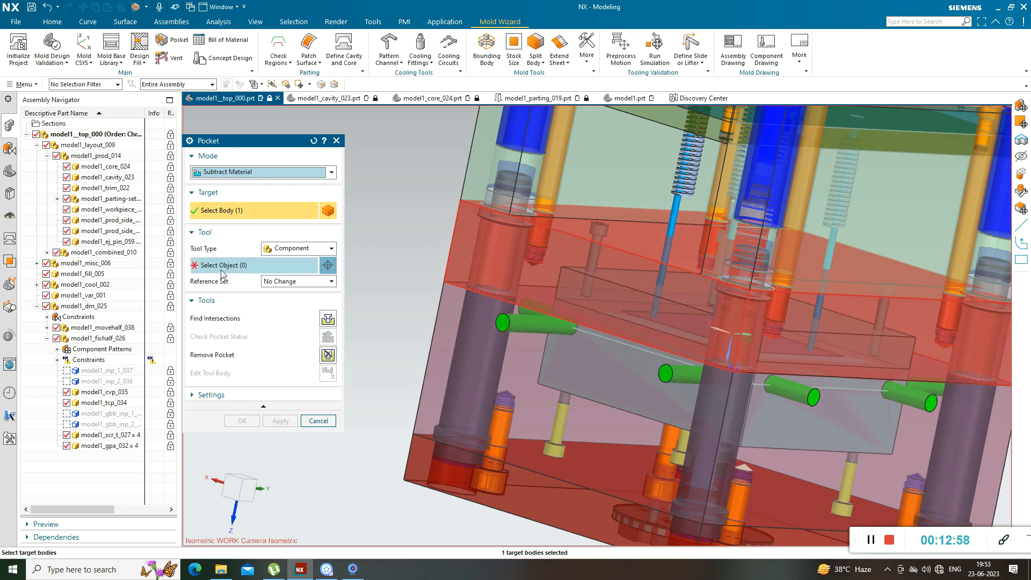
click(650, 260)
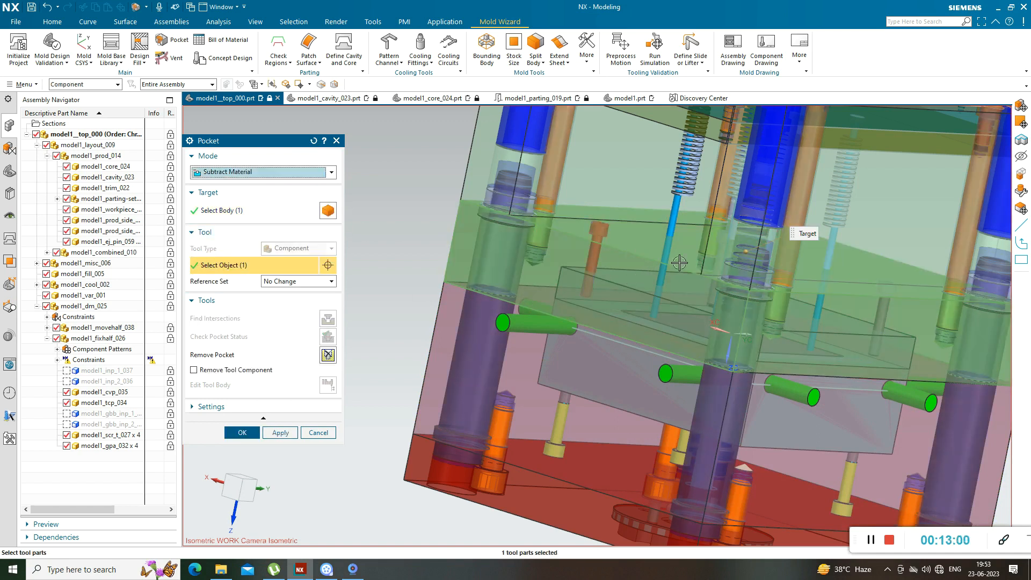
click(674, 223)
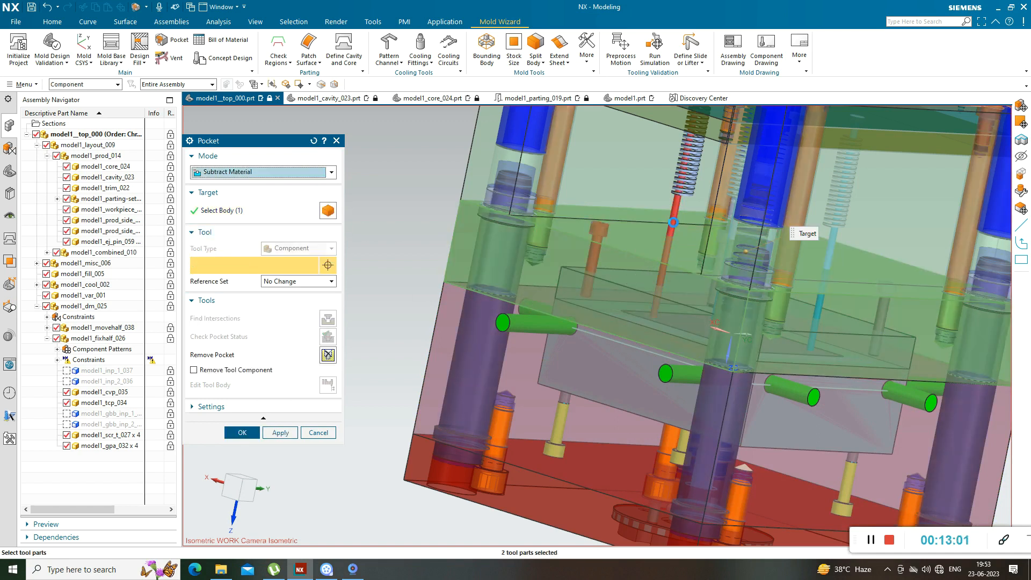
click(830, 237)
- Add the remaining ejector pins to the tool components and subtract all selected components from the core plate
middle_drag(830, 237, 725, 252)
scroll(684, 301, up, 2)
click(687, 300)
click(719, 287)
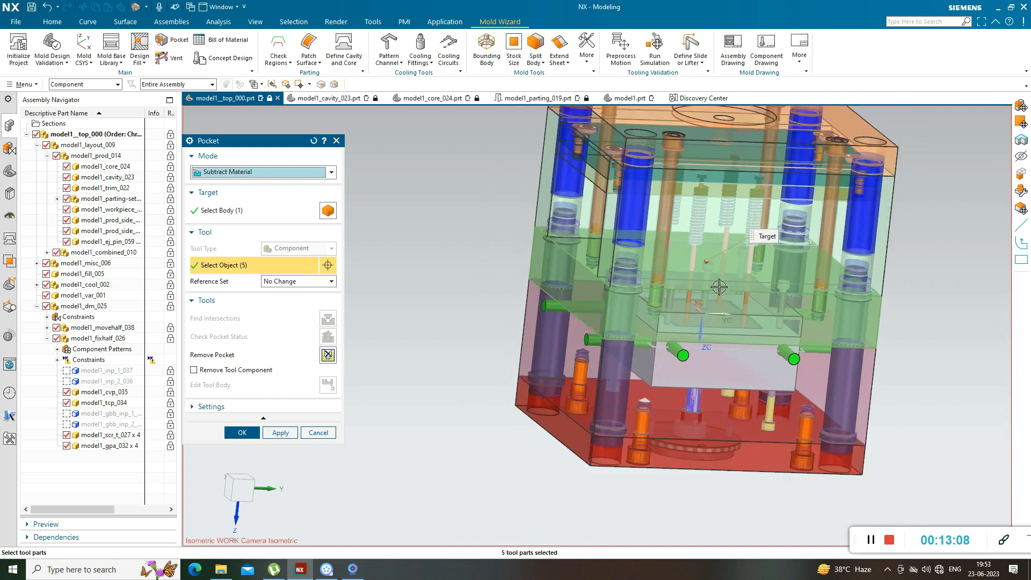
scroll(719, 287, down, 2)
middle_drag(577, 349, 620, 358)
scroll(675, 299, up, 3)
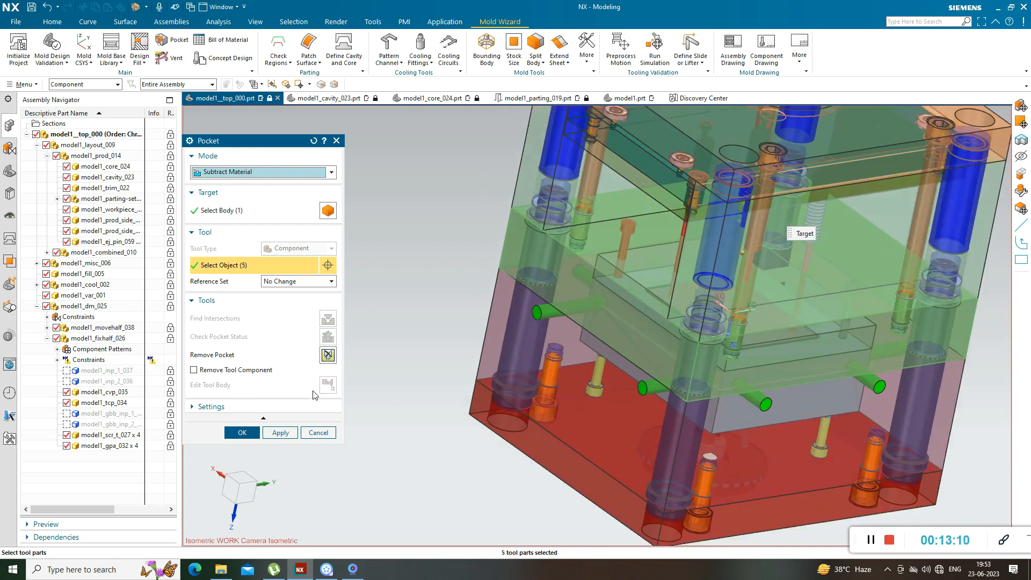
click(280, 433)
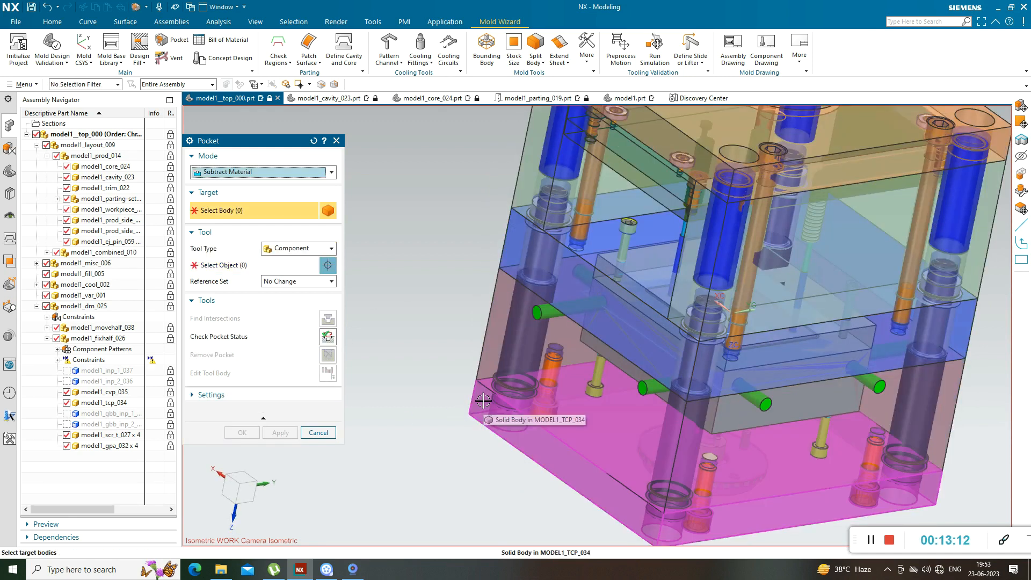
- Pocket the core plate with the Solid tool type, subtracting the core insert block from it
scroll(701, 228, up, 3)
scroll(701, 228, down, 3)
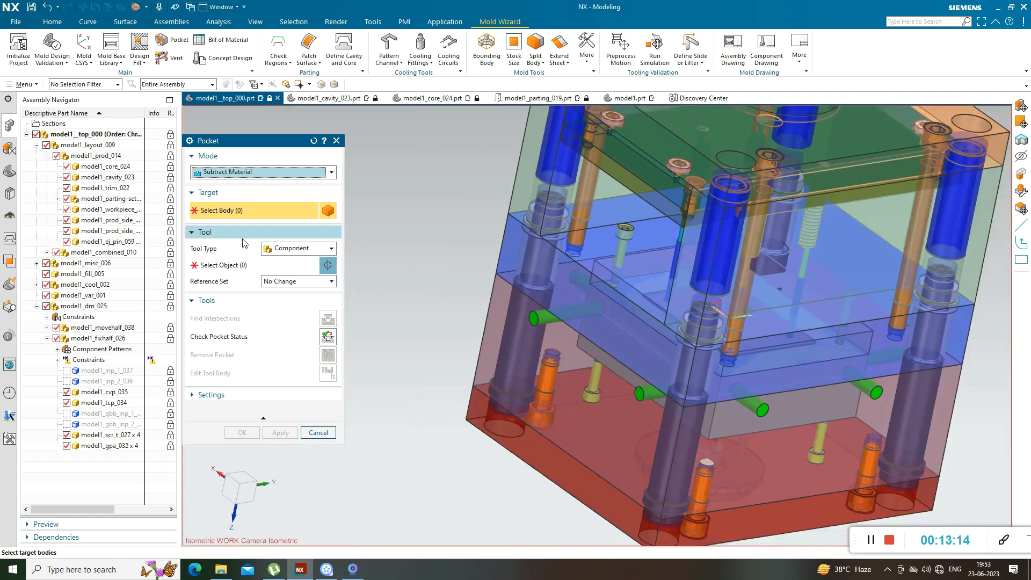
click(495, 245)
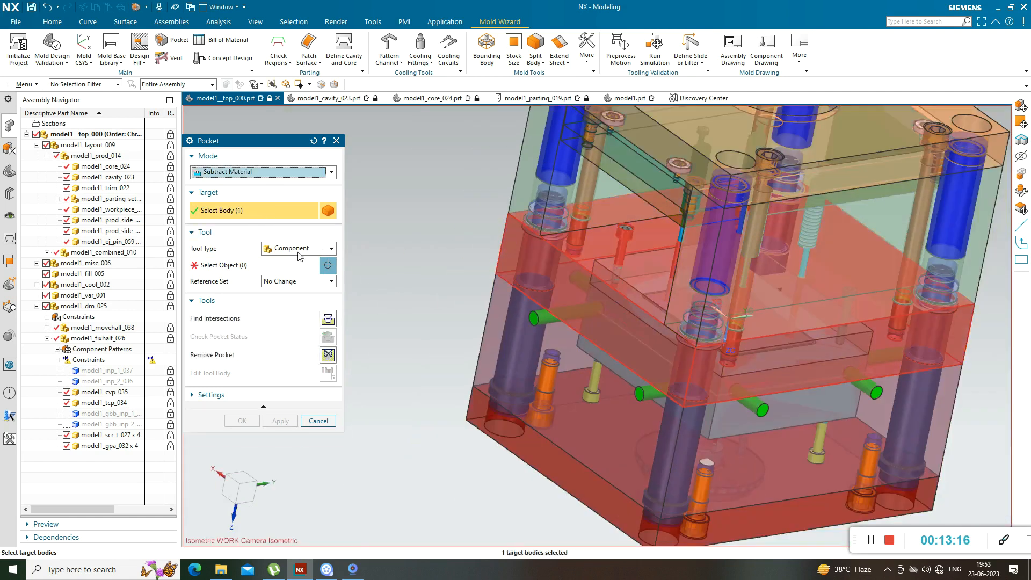
click(290, 250)
click(288, 273)
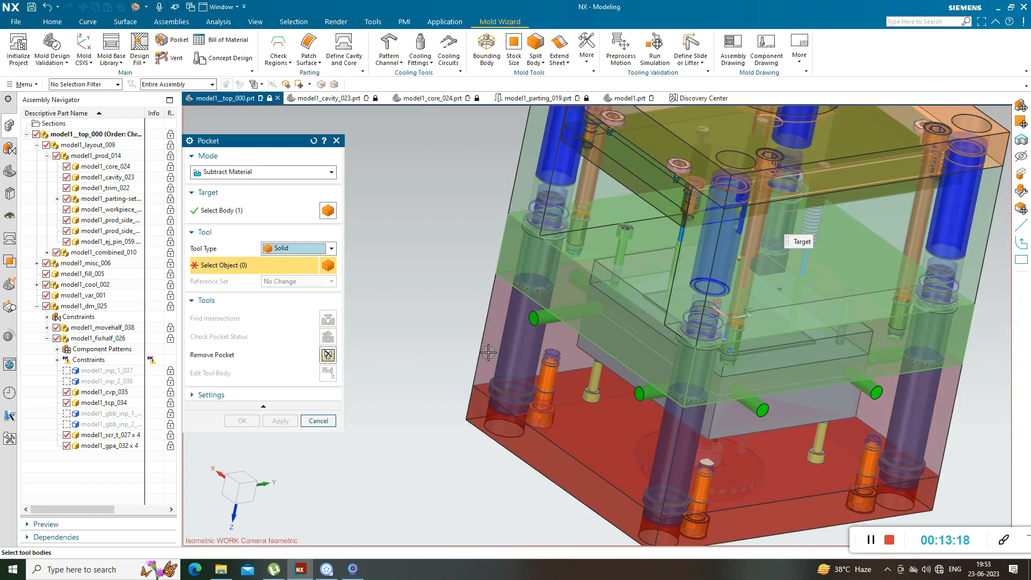
click(624, 283)
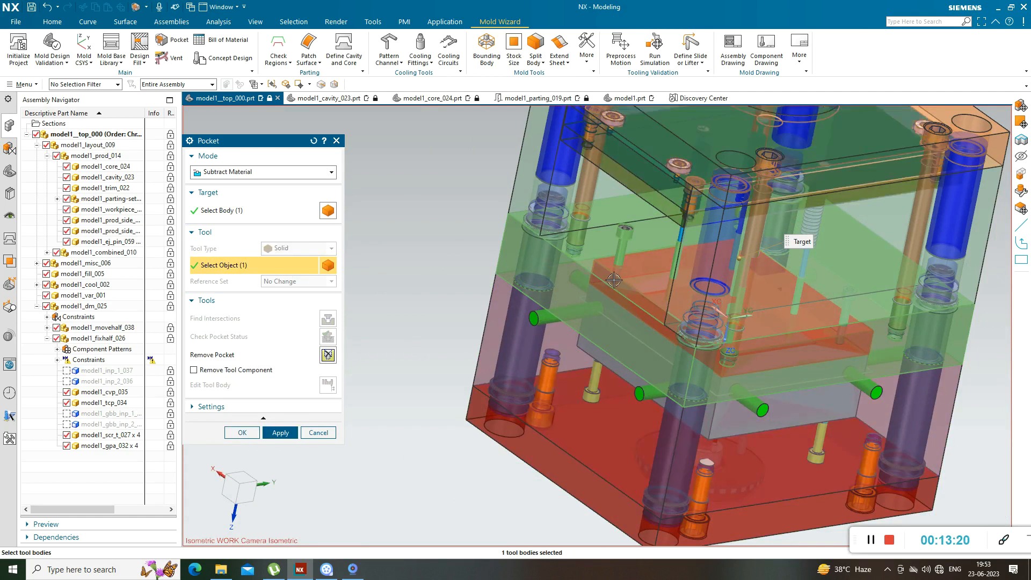
scroll(644, 288, up, 2)
middle_drag(644, 288, 631, 325)
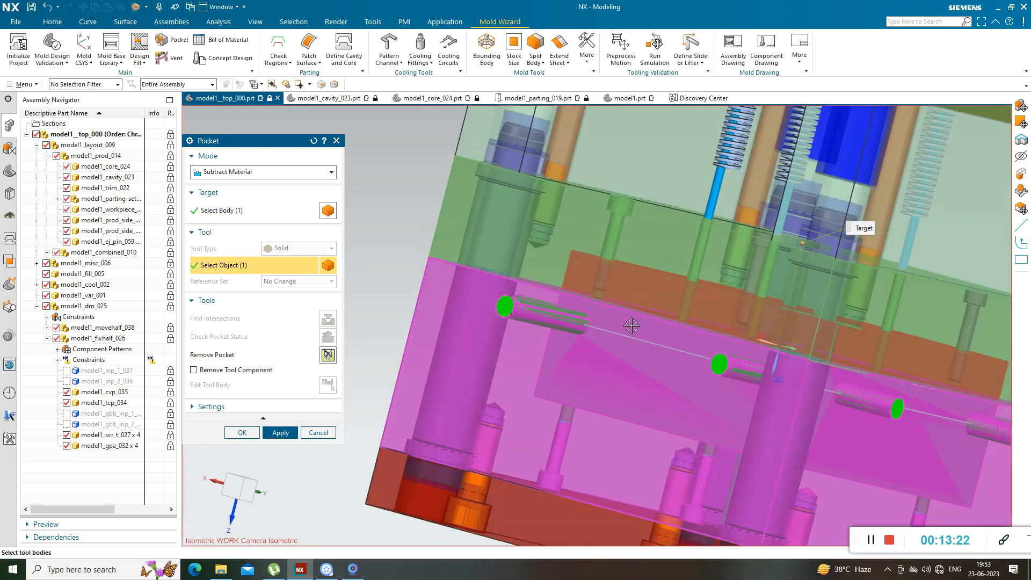
scroll(655, 334, down, 3)
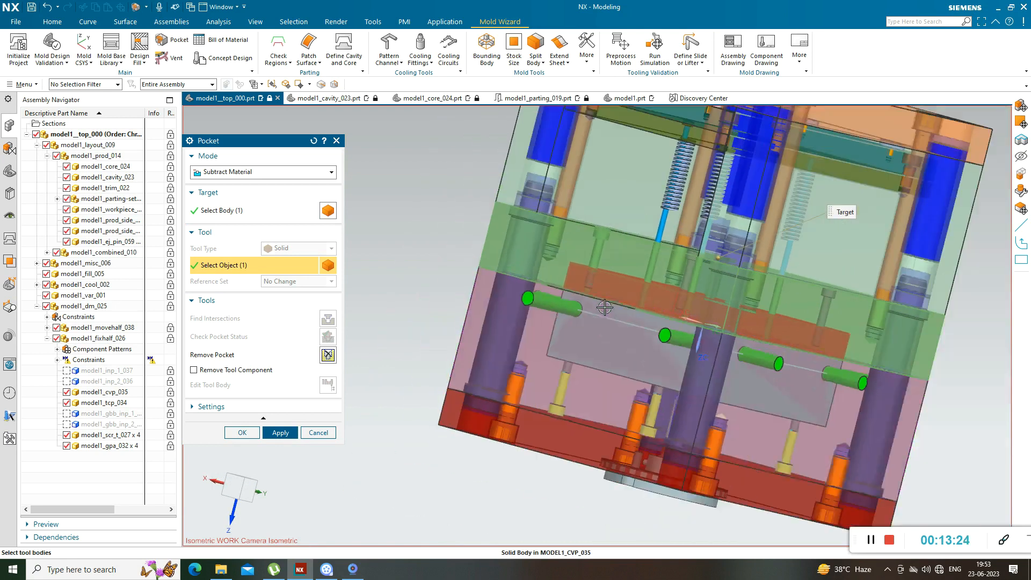
middle_drag(630, 336, 544, 334)
click(285, 434)
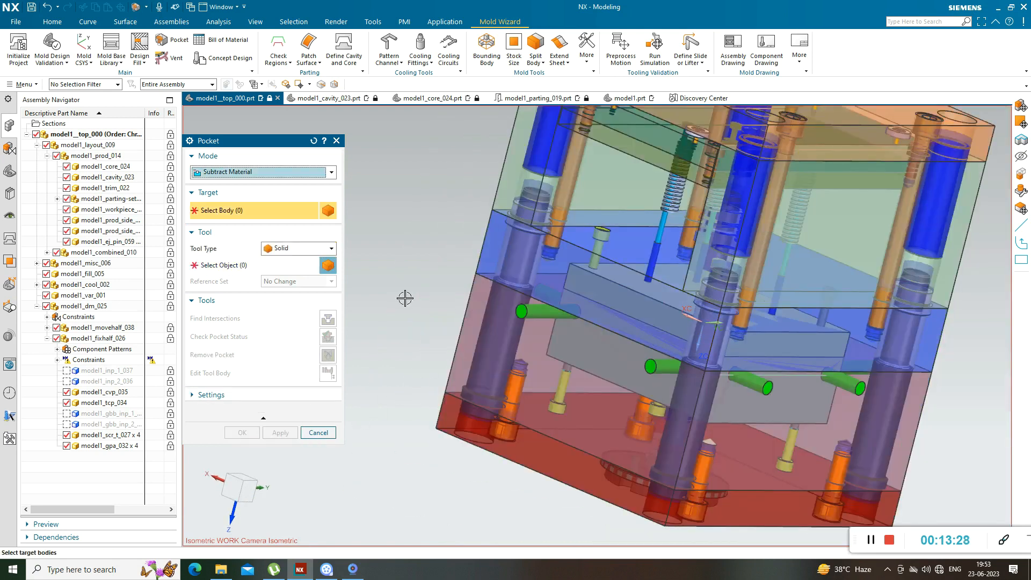
- Leave the Pocket command and hide the cavity plate model1_cvp_035 to expose the cavity insert
scroll(618, 291, up, 3)
middle_drag(368, 329, 483, 293)
right_click(469, 290)
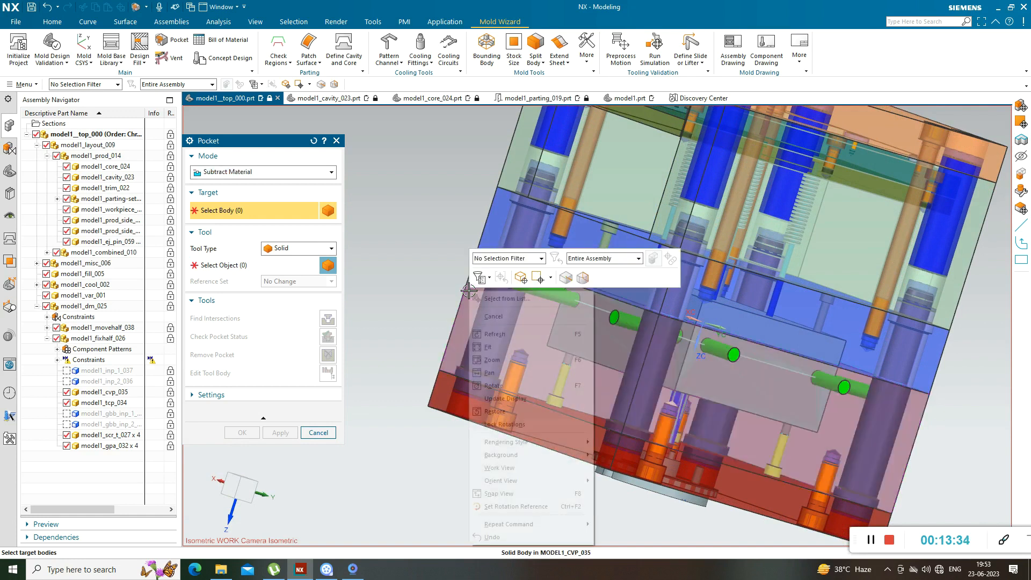
click(504, 314)
click(318, 433)
click(467, 304)
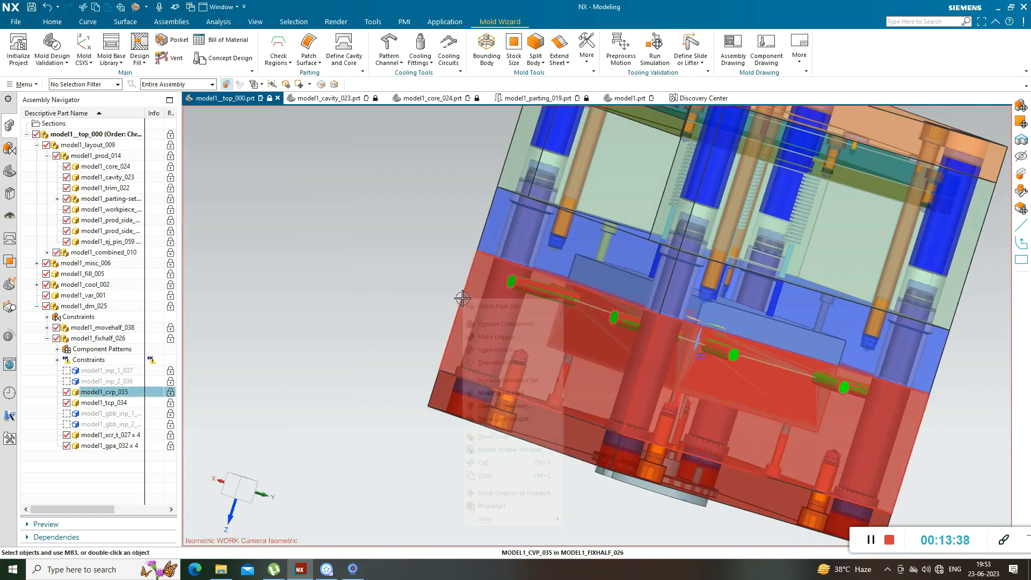
right_click(466, 296)
click(539, 285)
scroll(437, 295, down, 3)
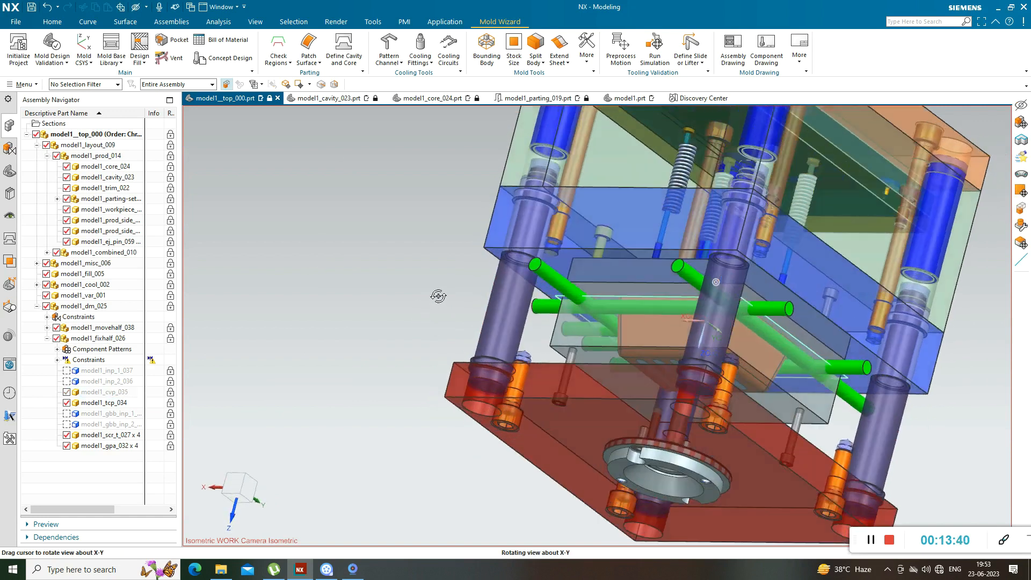
- Start a new solid-tool Pocket with the cavity insert block as the target body
middle_drag(594, 351, 592, 344)
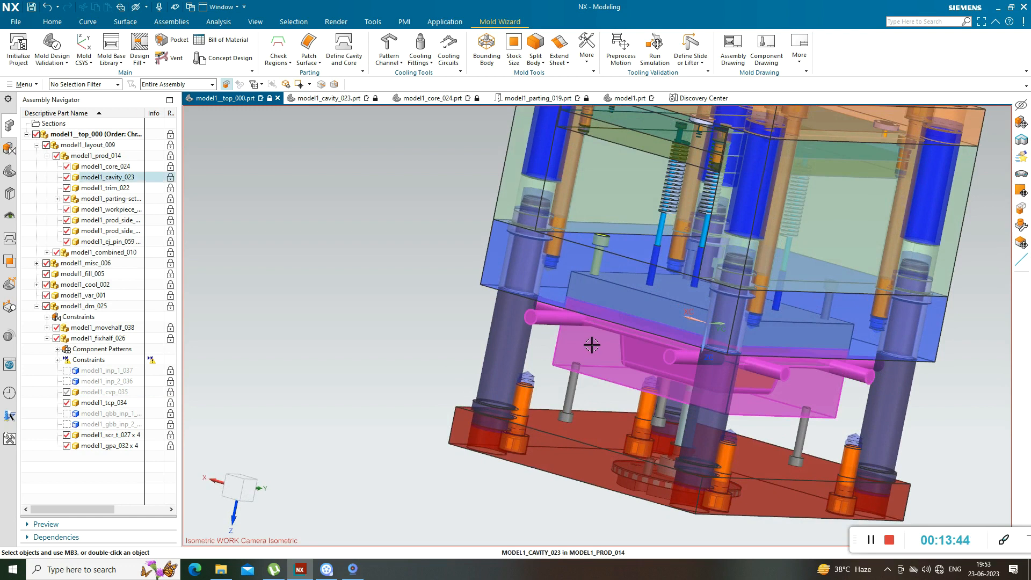
scroll(590, 343, down, 2)
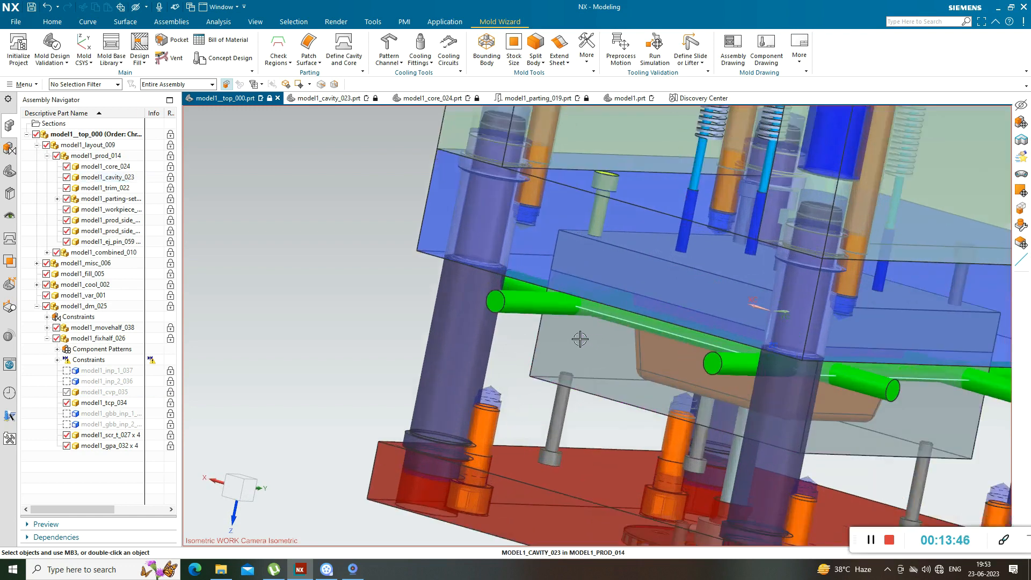
scroll(579, 339, up, 3)
middle_drag(407, 349, 466, 333)
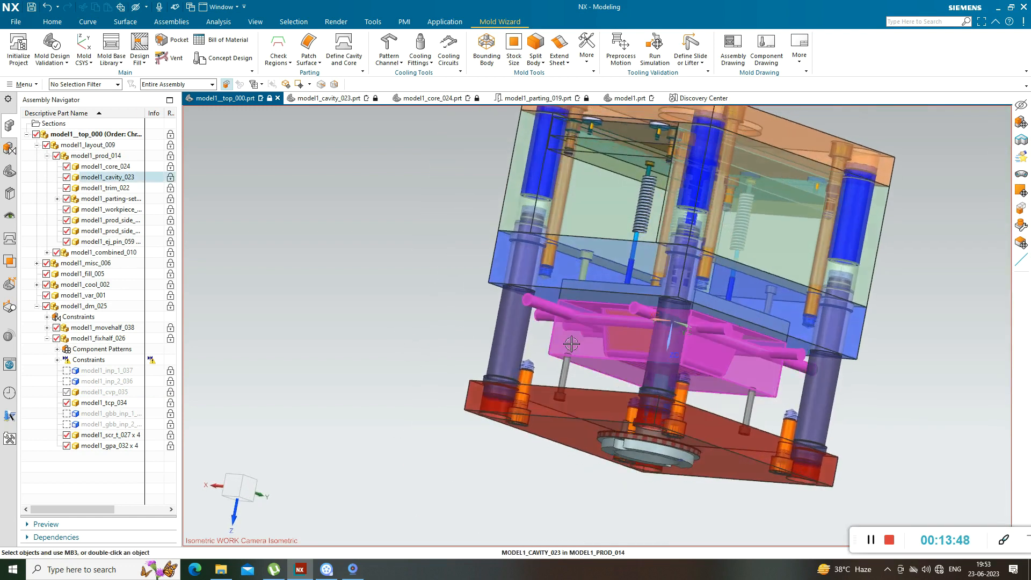
click(172, 39)
click(555, 340)
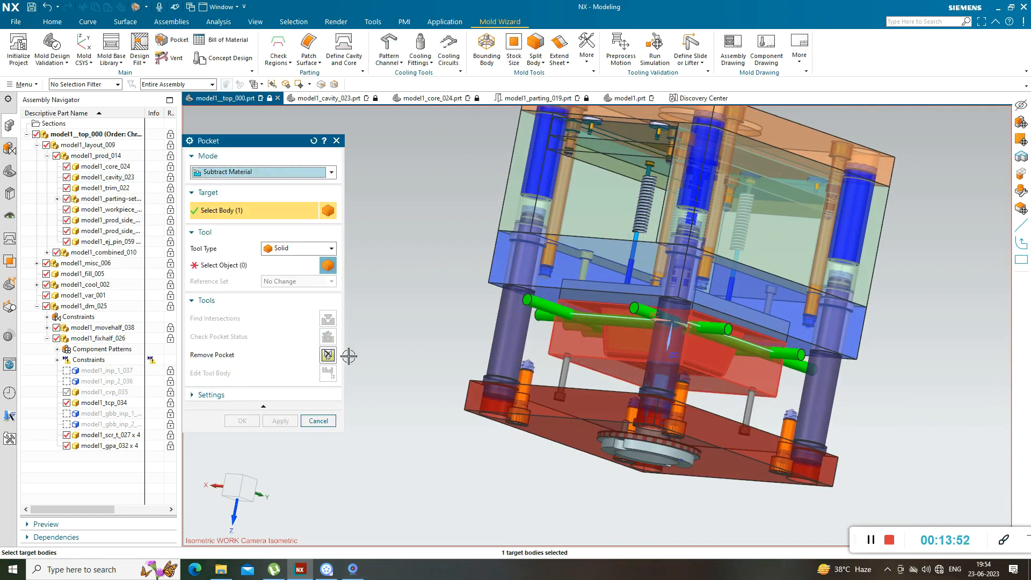
click(301, 265)
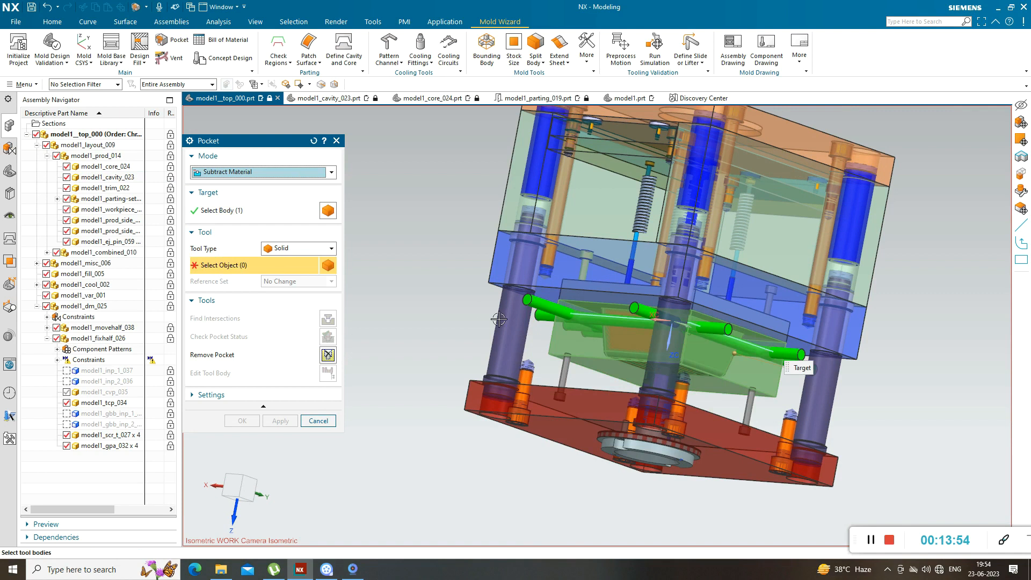
- Add the cooling channel bodies on all sides of the cavity insert block to this pocket's tool bodies
click(545, 304)
click(640, 307)
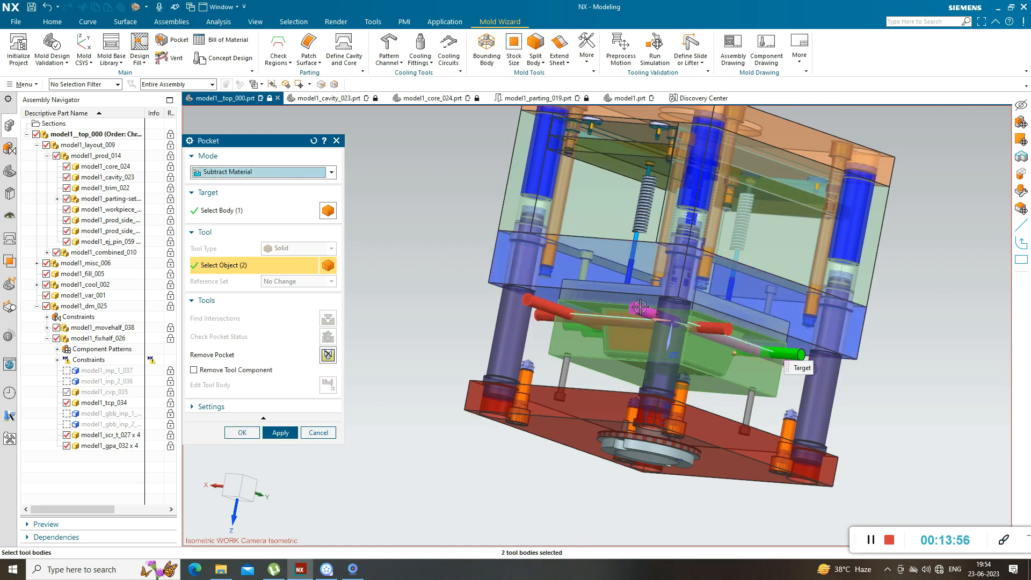
click(785, 355)
scroll(585, 334, up, 3)
click(584, 336)
scroll(584, 336, down, 3)
click(437, 407)
middle_drag(437, 407, 538, 437)
scroll(559, 368, up, 3)
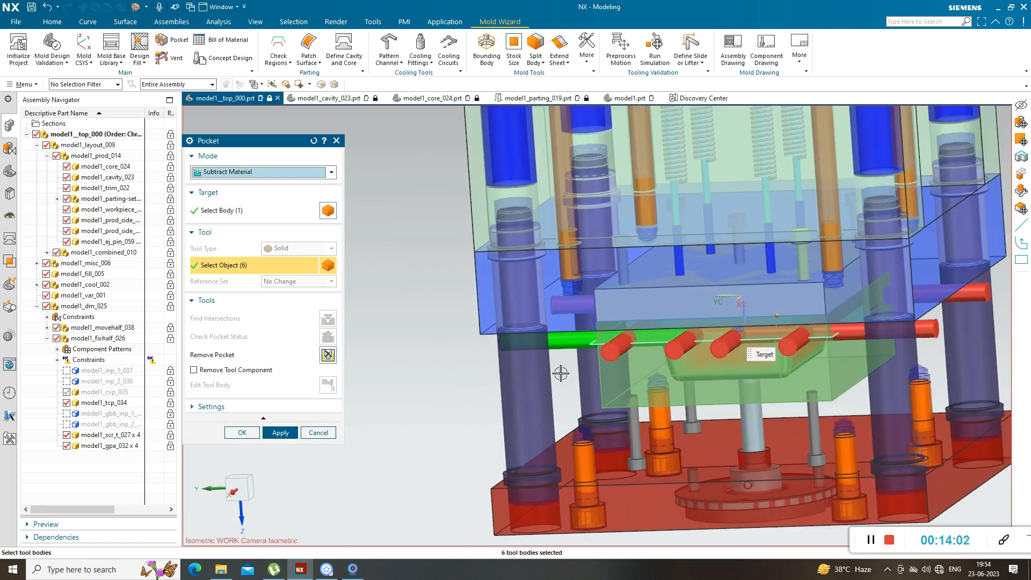
scroll(512, 389, down, 3)
middle_drag(432, 423, 421, 417)
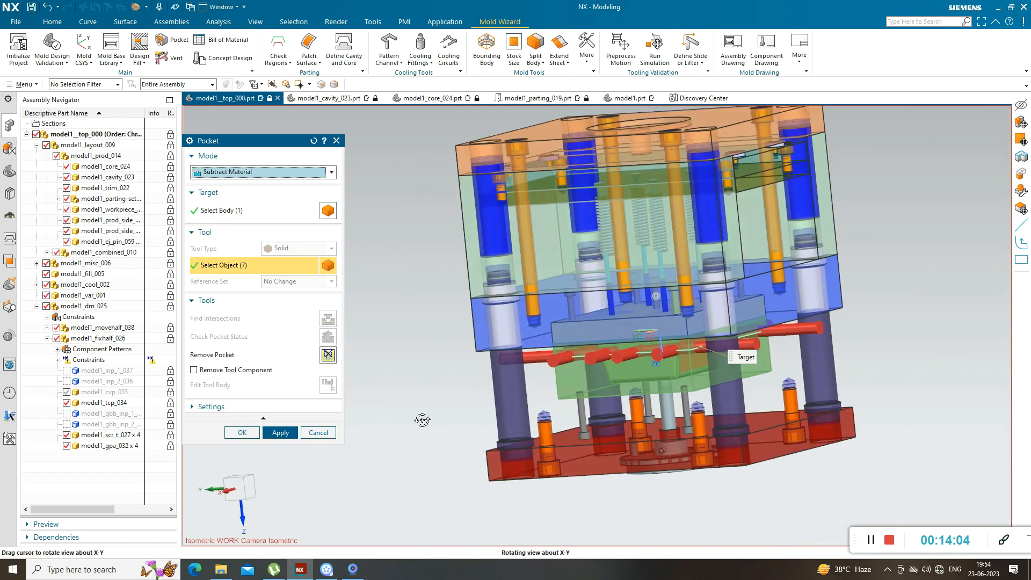
- Add the product body UM_PROD_BODY to the tools and subtract it and the cooling channels from the cavity insert block
scroll(698, 368, up, 4)
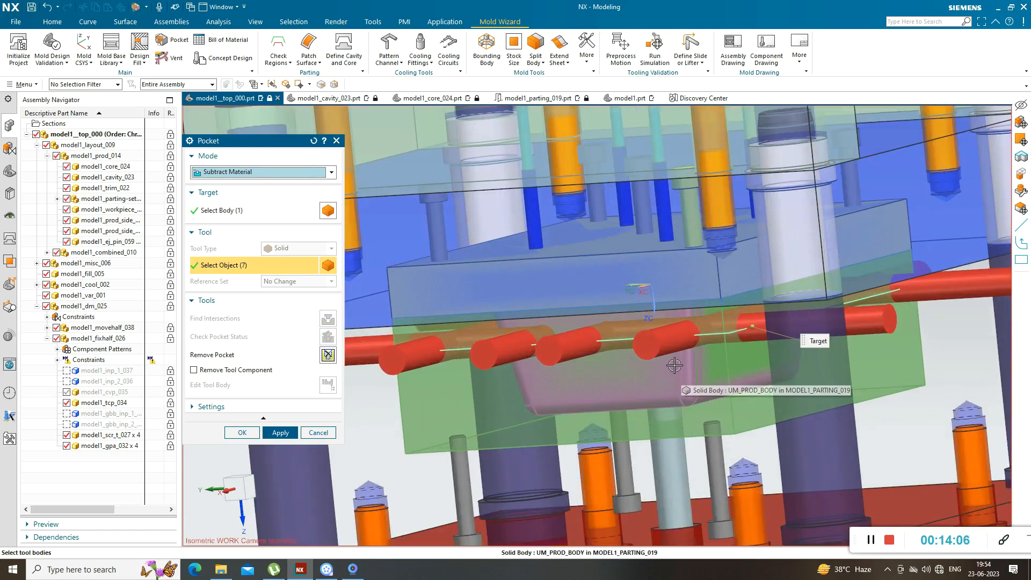
click(687, 392)
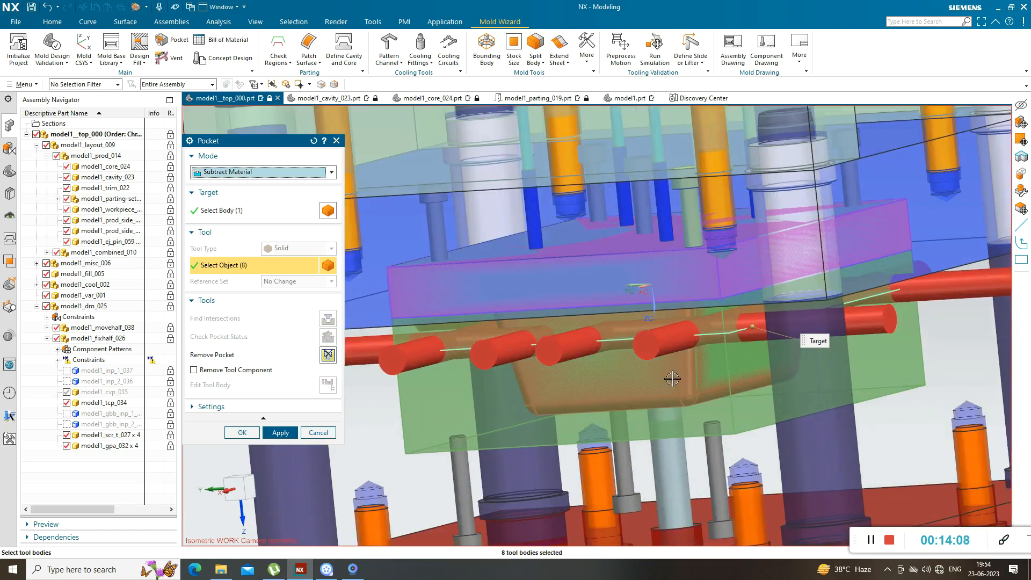
scroll(671, 379, down, 3)
middle_drag(425, 398, 412, 411)
click(279, 433)
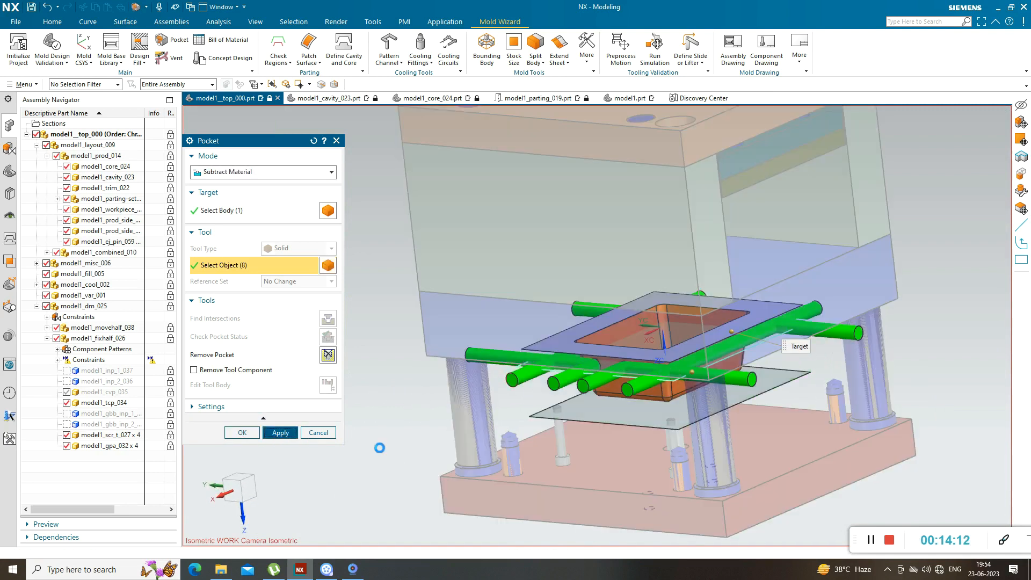
scroll(597, 394, down, 2)
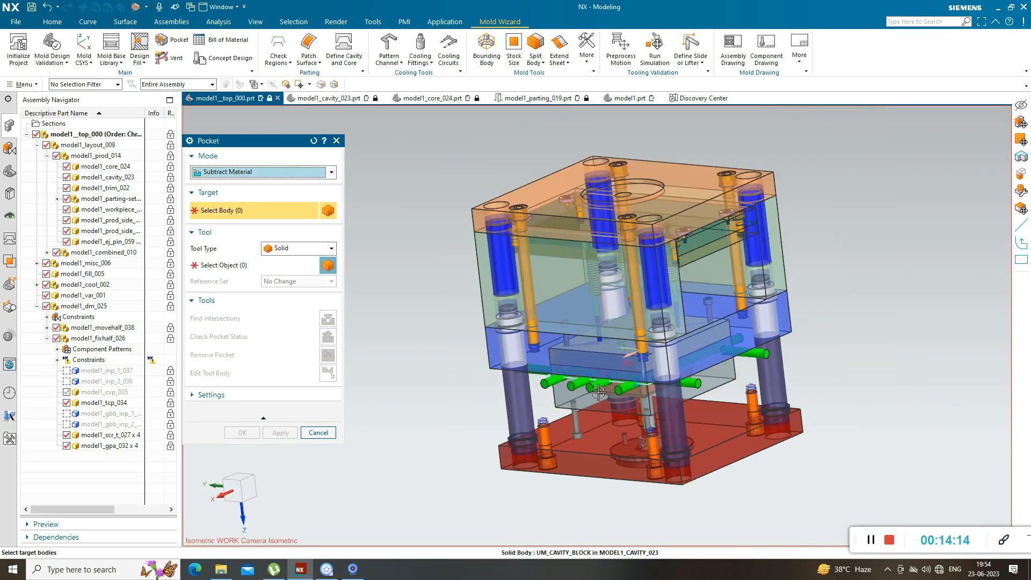
scroll(518, 407, up, 2)
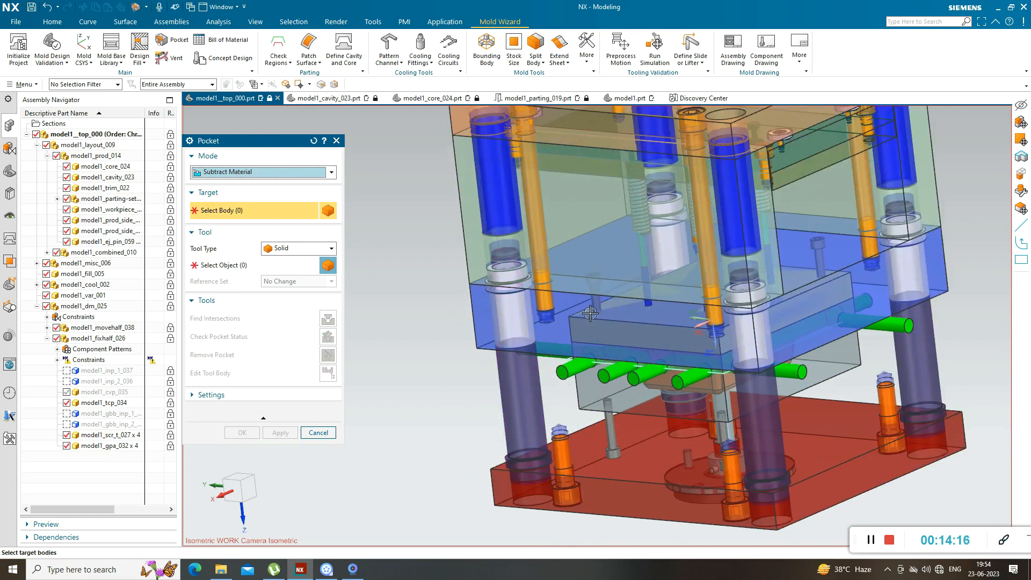
- Choose the cavity insert block as the Pocket target and switch the tool type to Component
scroll(661, 397, up, 2)
scroll(660, 397, down, 3)
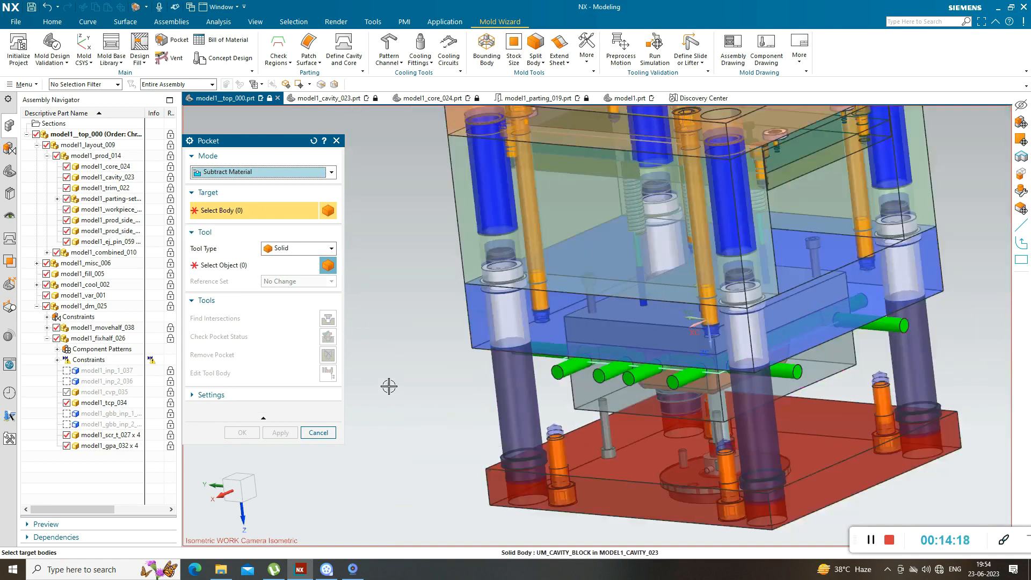
click(573, 385)
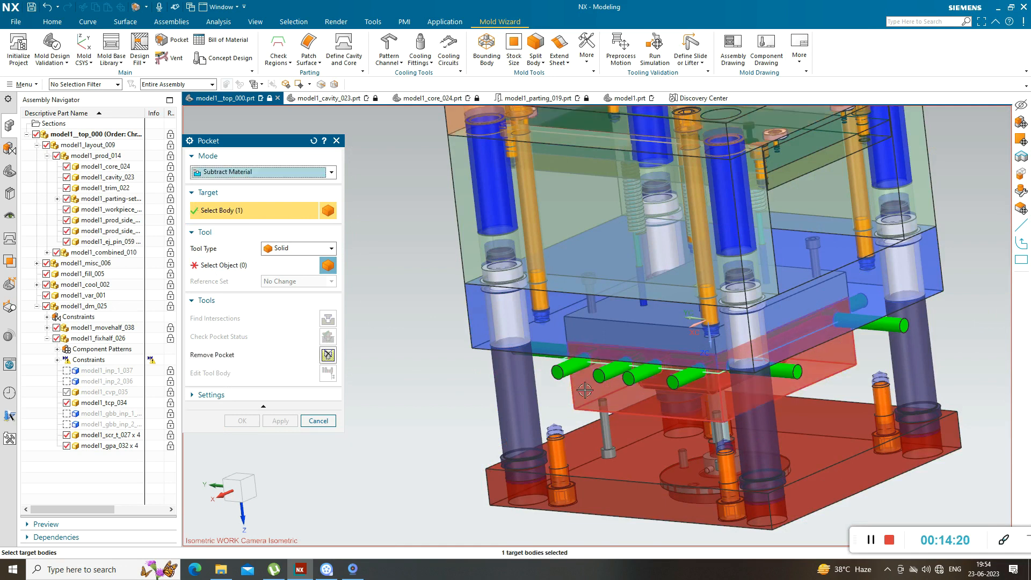
click(301, 248)
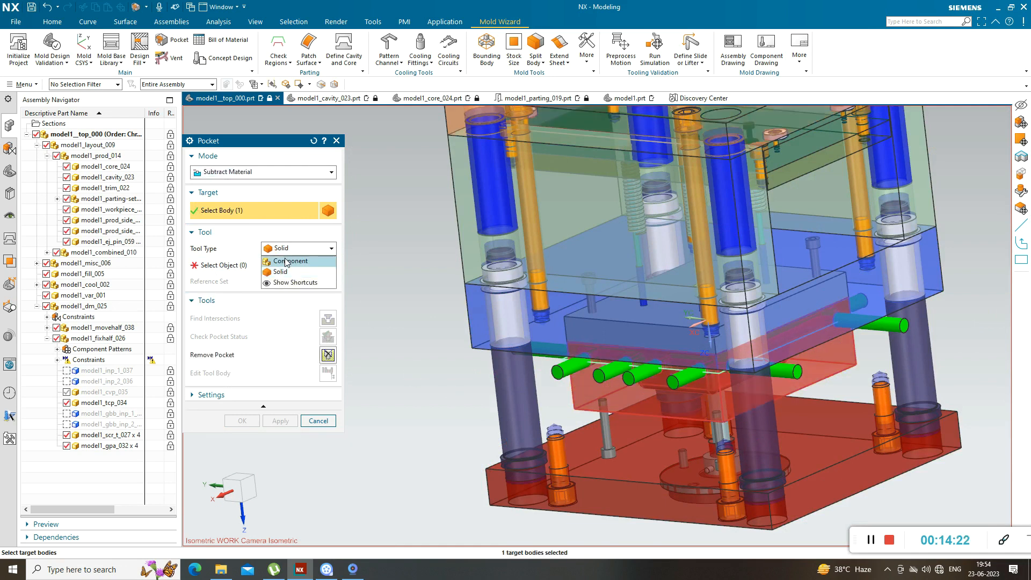
click(284, 270)
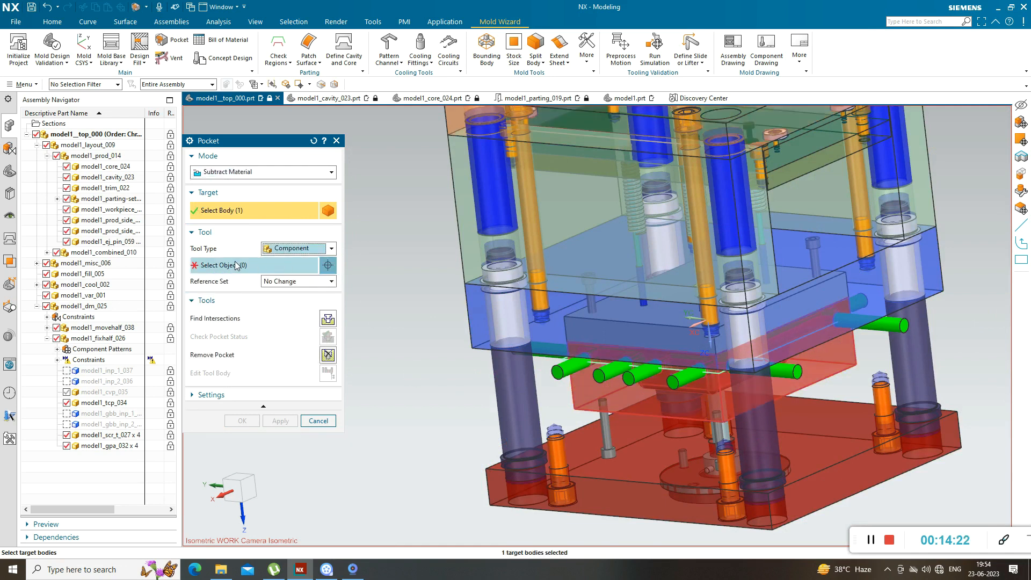
- Pick the mounting screws and the sprue bushing below the cavity insert as tool components and subtract them from the block
click(602, 432)
middle_drag(449, 482, 641, 422)
click(705, 407)
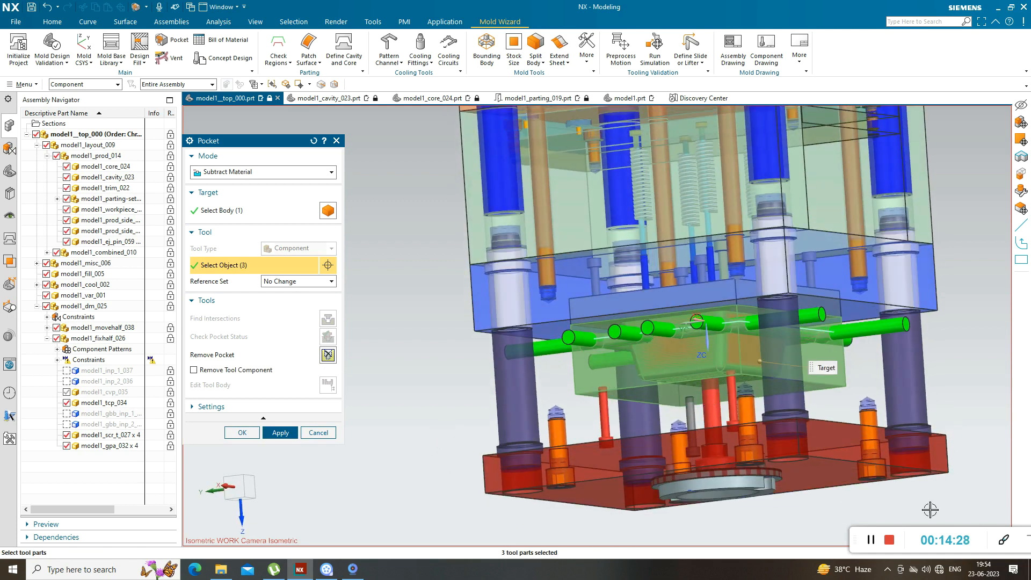
middle_drag(981, 382, 946, 392)
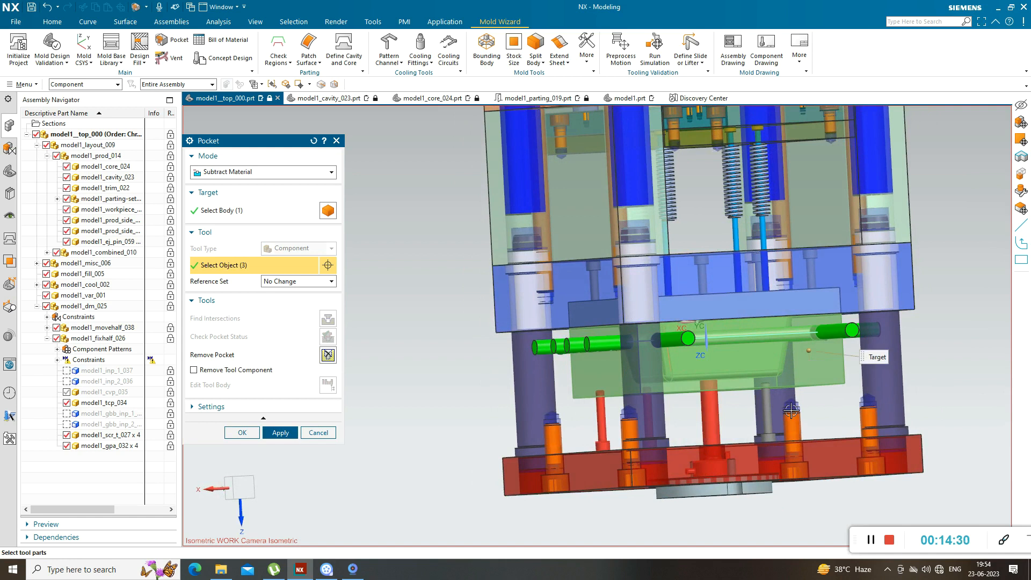
click(769, 420)
click(267, 433)
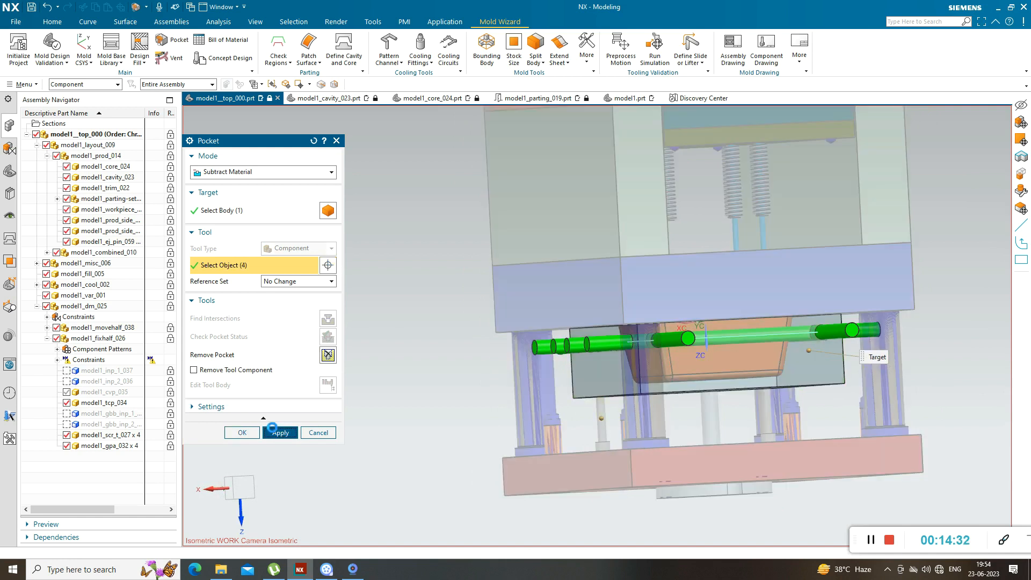
middle_drag(451, 417, 465, 446)
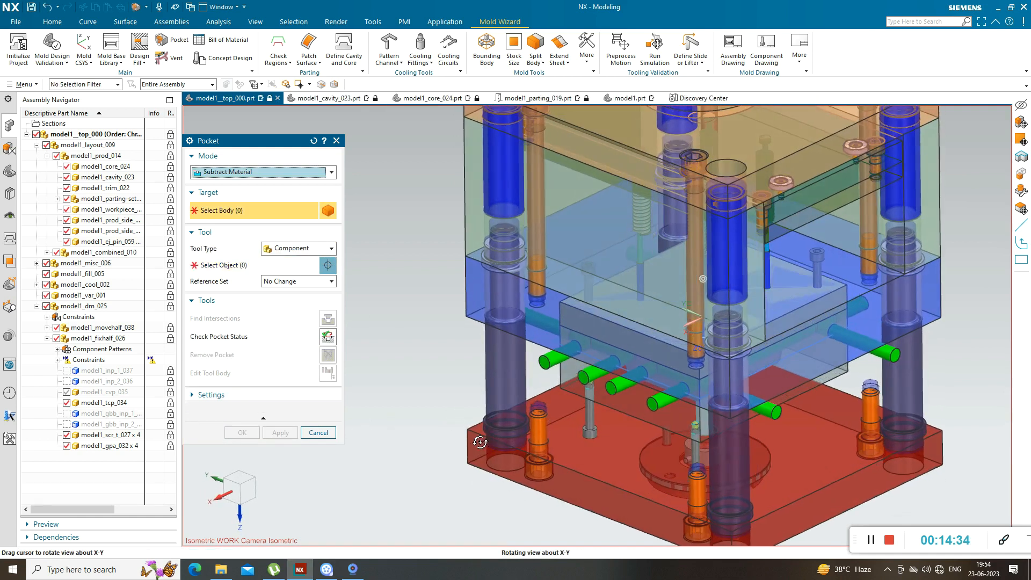
scroll(458, 447, down, 2)
scroll(514, 419, up, 3)
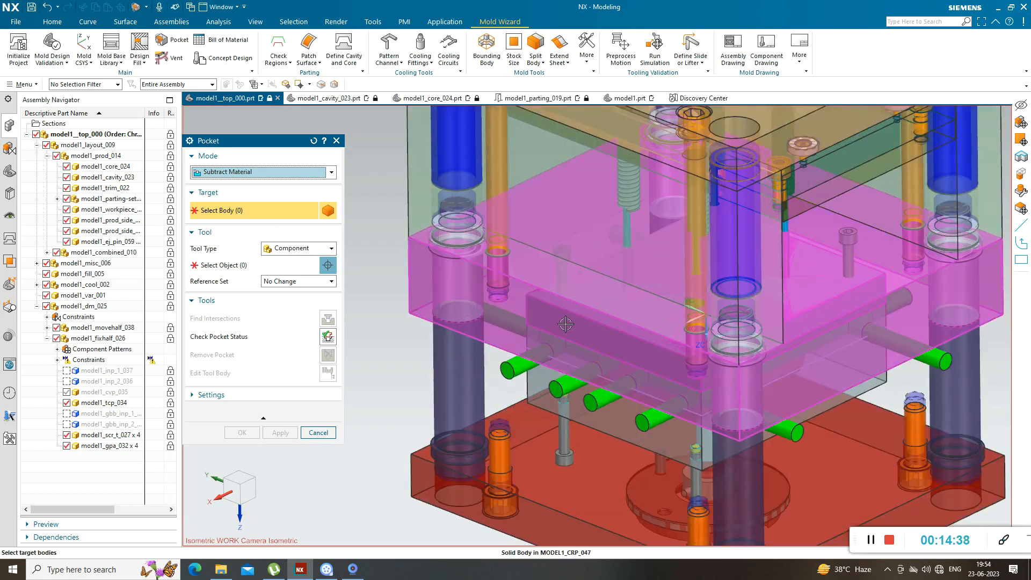
right_click(416, 270)
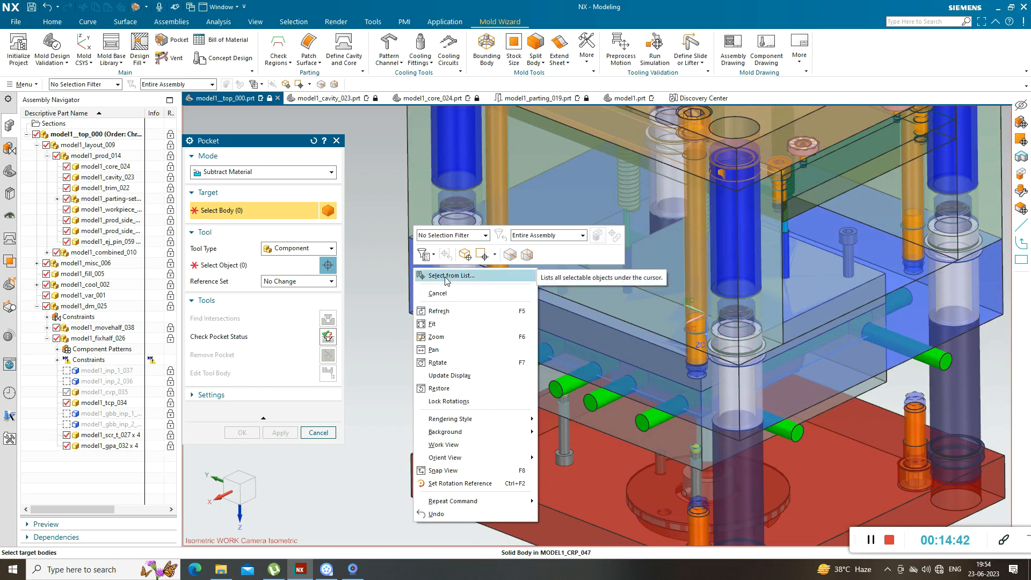
click(452, 277)
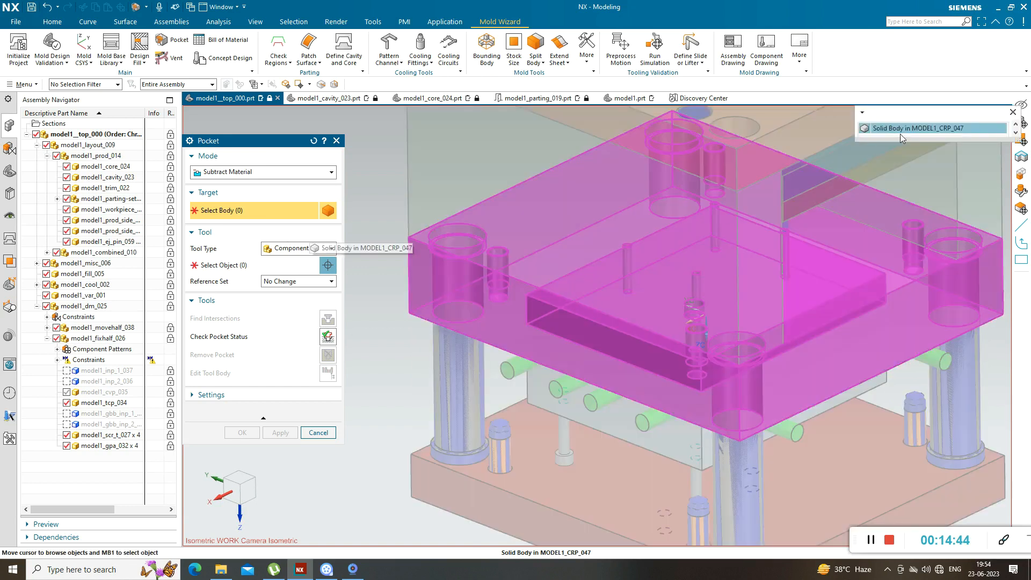
click(899, 126)
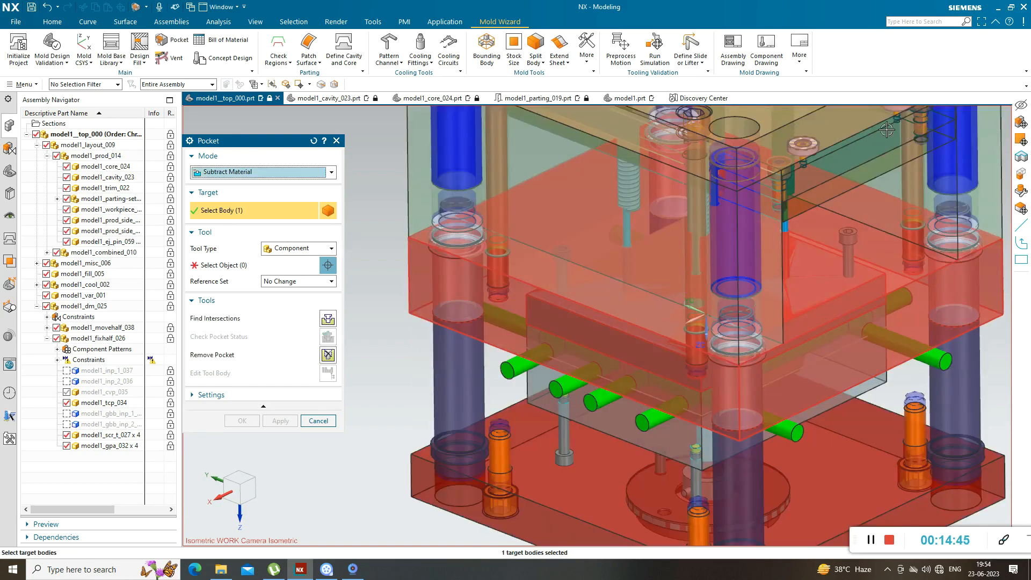
right_click(419, 274)
click(318, 421)
click(318, 421)
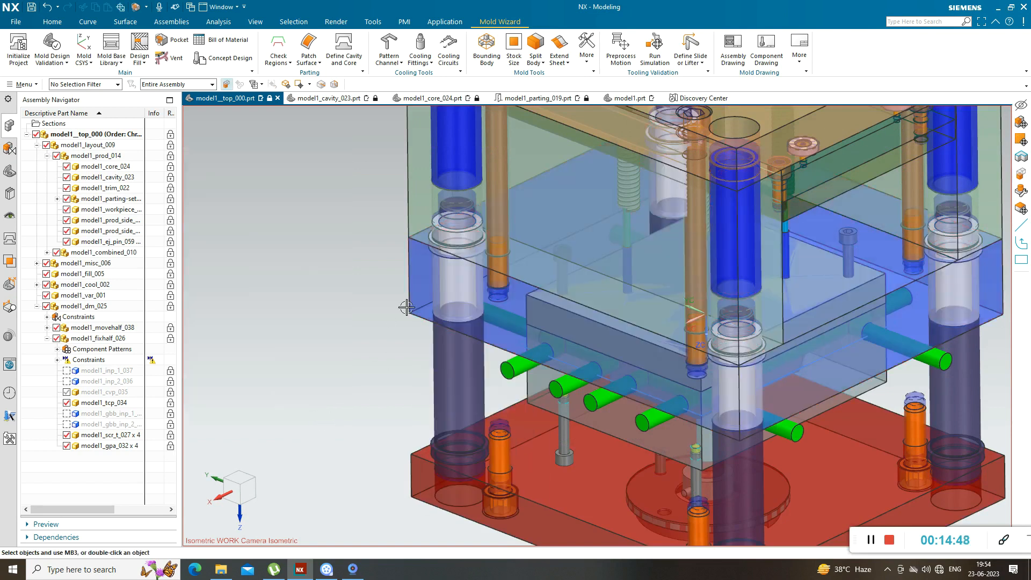
- Hide the core plate model1_crp_047 to expose the core insert
right_click(417, 261)
click(490, 249)
mouse_move(361, 368)
middle_down()
mouse_move(375, 349)
mouse_move(373, 361)
middle_up()
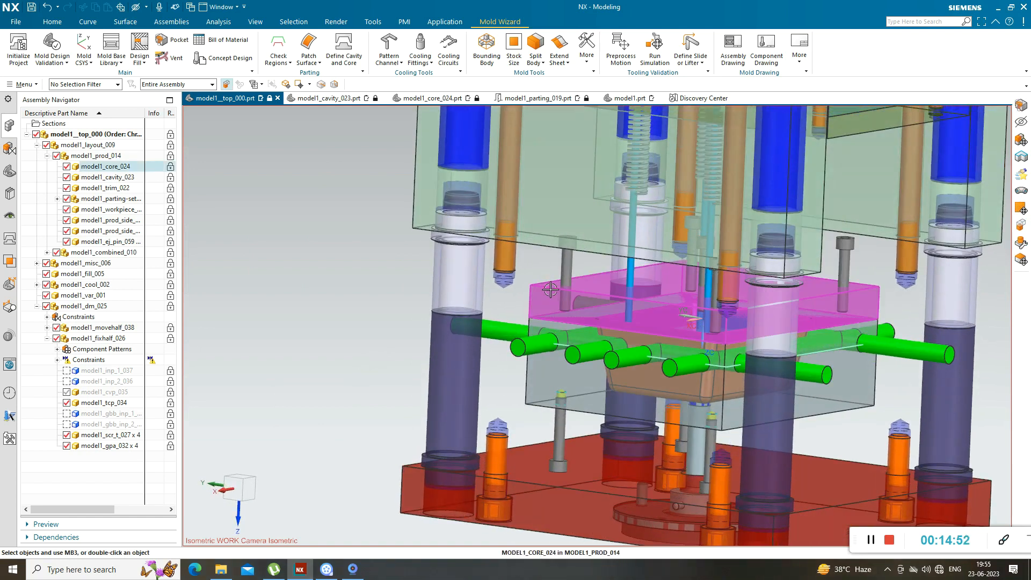
- Start a component-tool Pocket with the core insert block as the target body
click(169, 40)
click(548, 292)
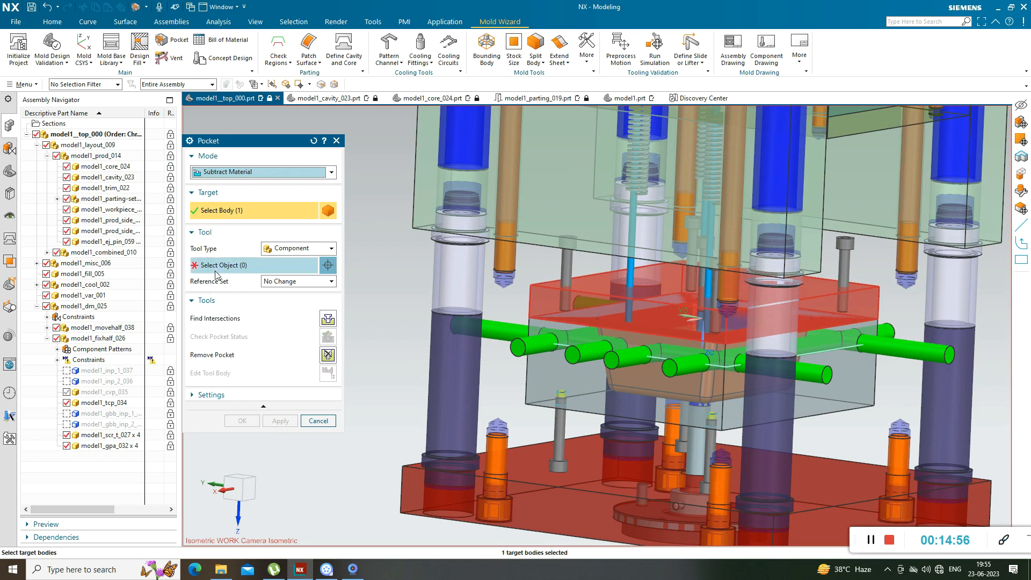
click(233, 269)
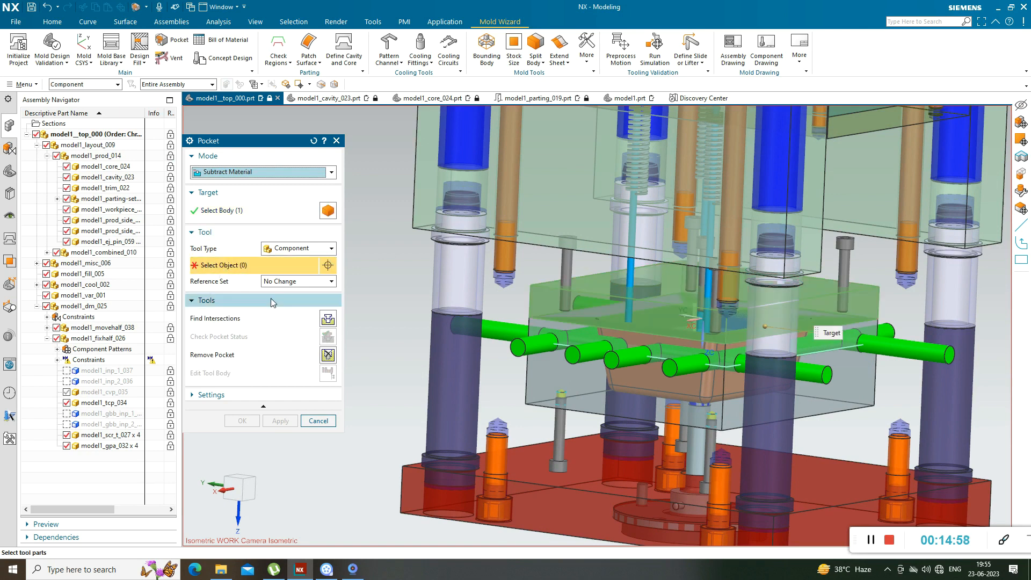
- Pick the mounting screws and ejector pins passing through the core insert as tool components and subtract them from the block
scroll(582, 265, up, 3)
click(563, 269)
click(789, 303)
click(779, 294)
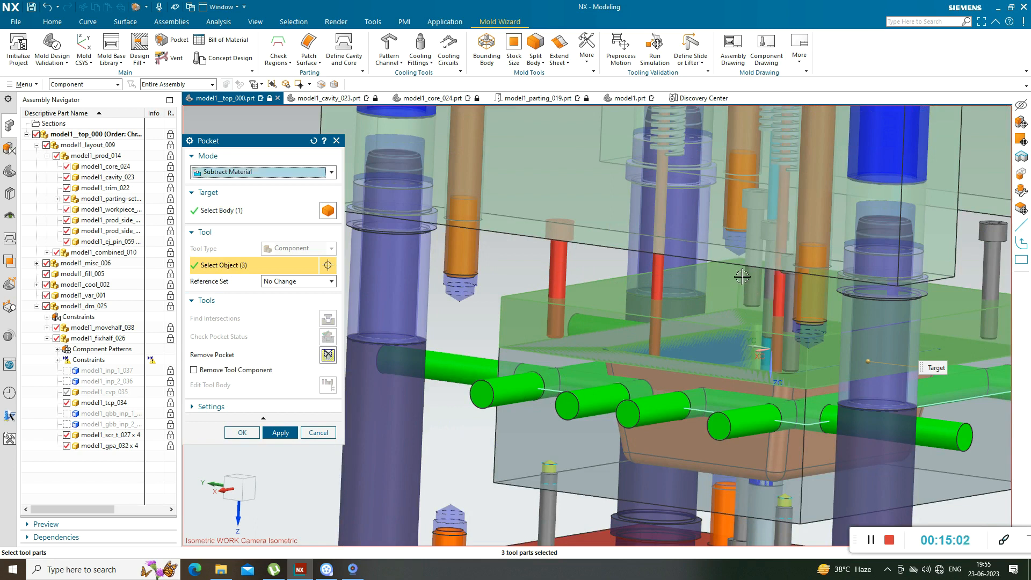
click(766, 285)
click(985, 263)
middle_drag(664, 318, 717, 317)
click(597, 334)
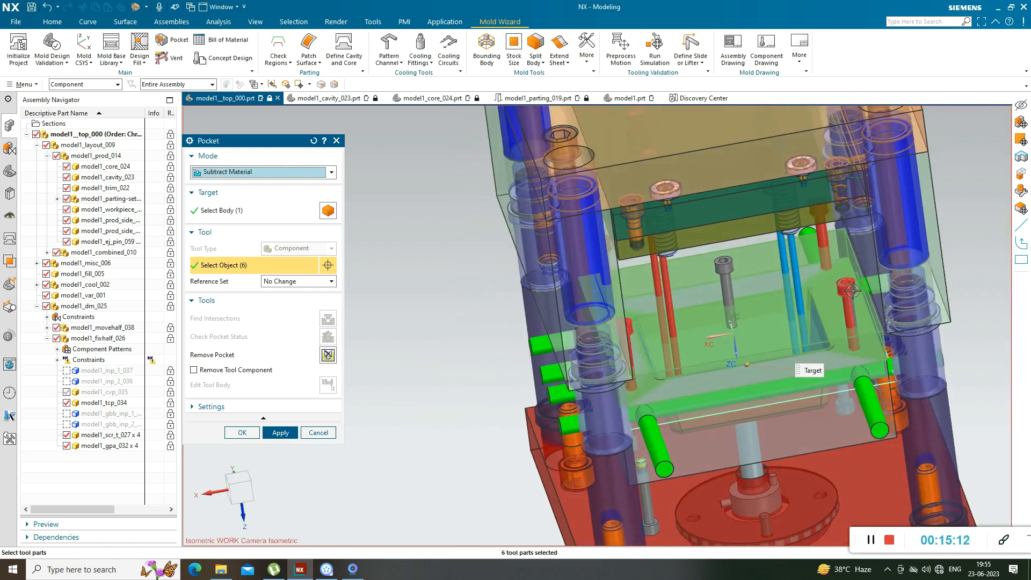
scroll(853, 290, up, 4)
scroll(759, 320, down, 3)
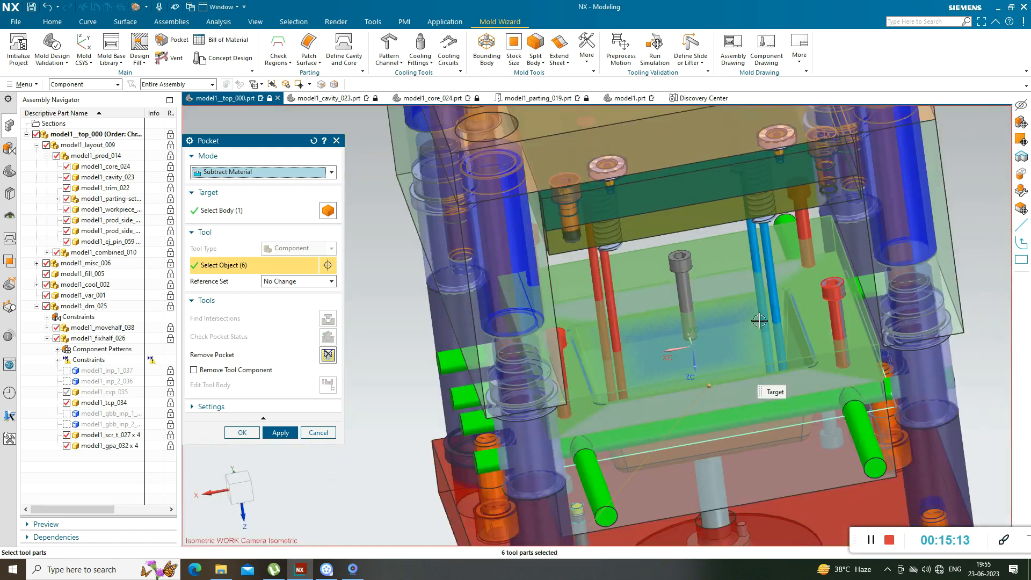
click(276, 433)
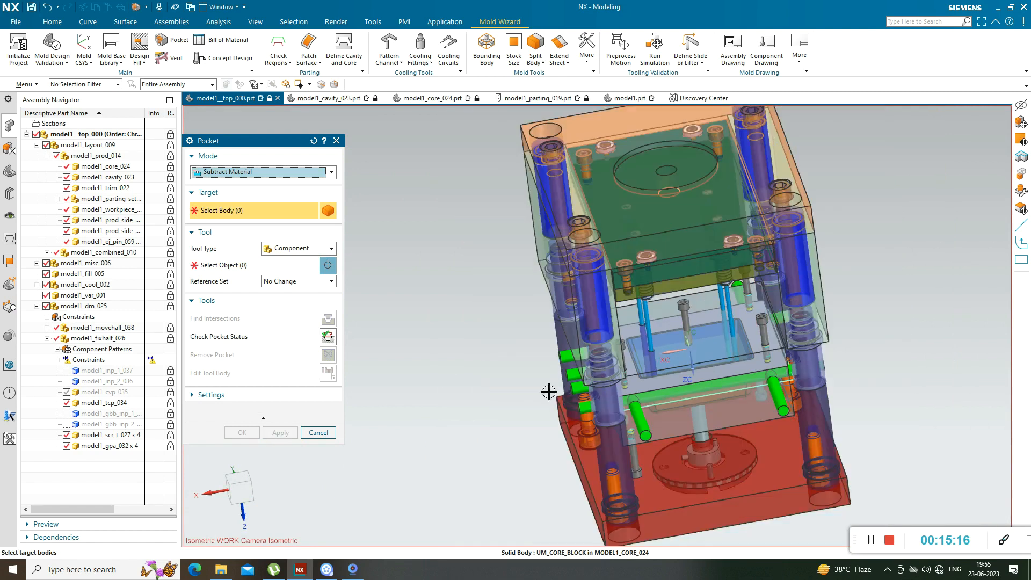
middle_drag(548, 392, 483, 365)
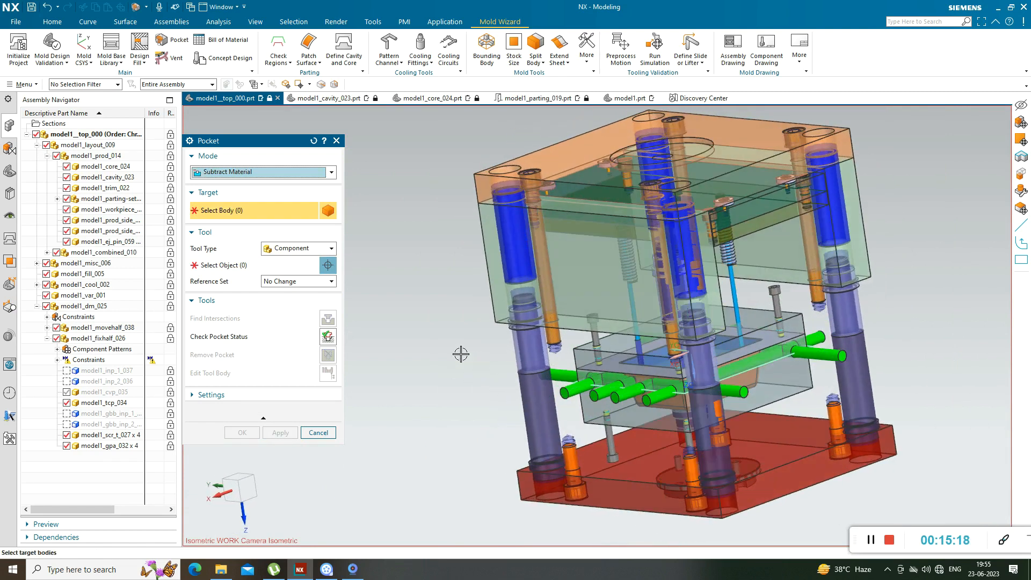
scroll(512, 306, up, 3)
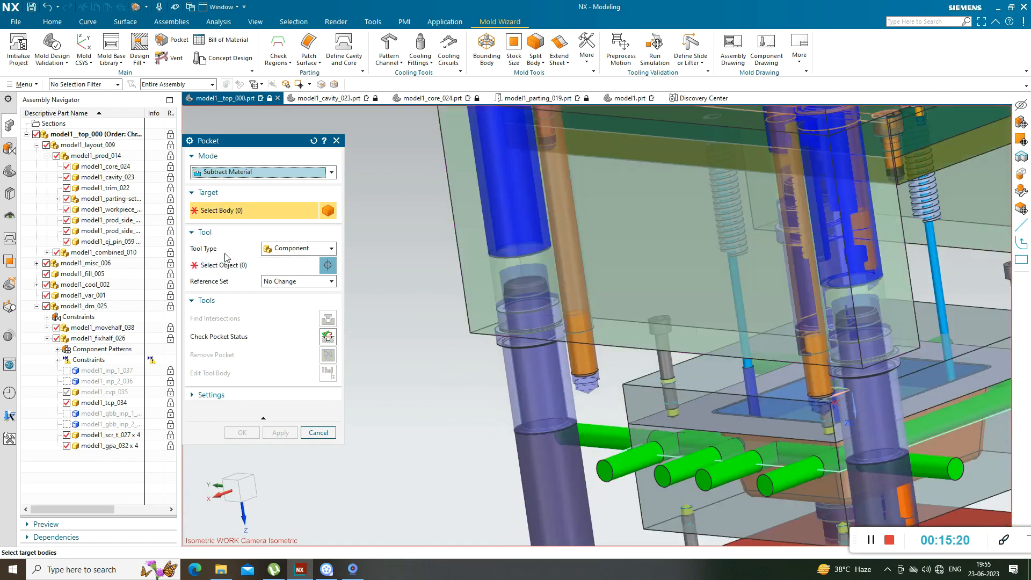
click(641, 399)
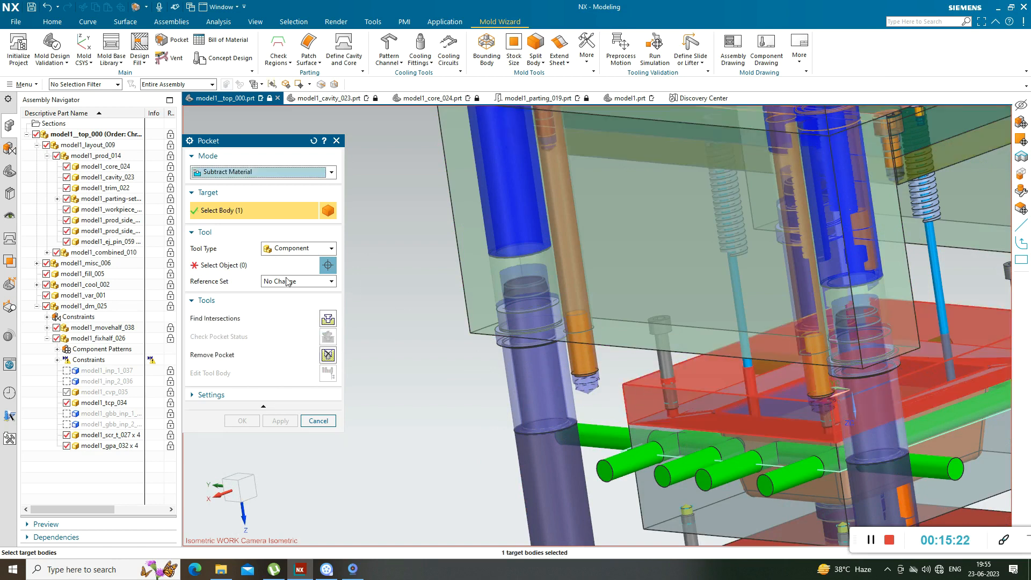
click(316, 248)
click(293, 271)
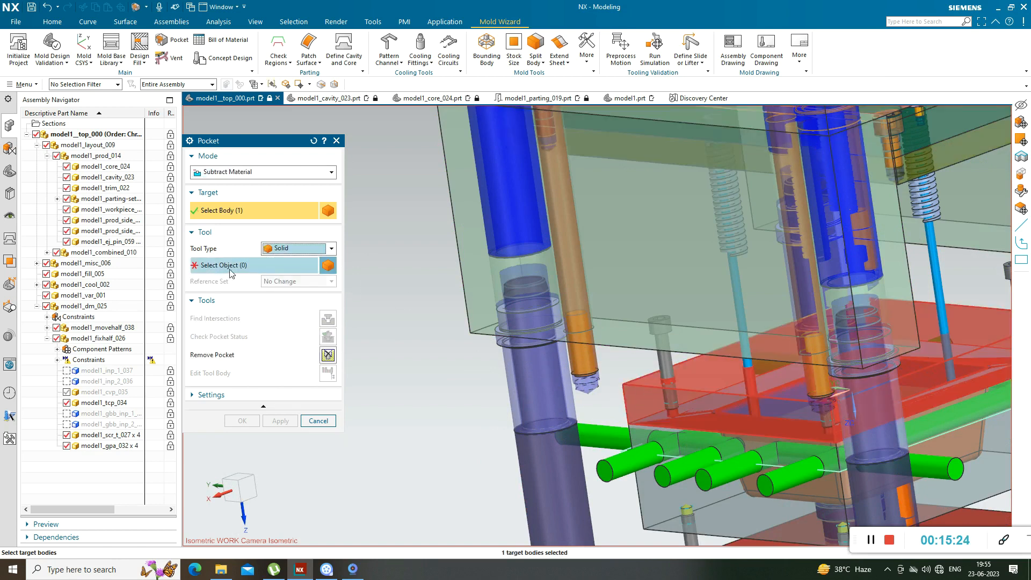
middle_drag(472, 343, 501, 407)
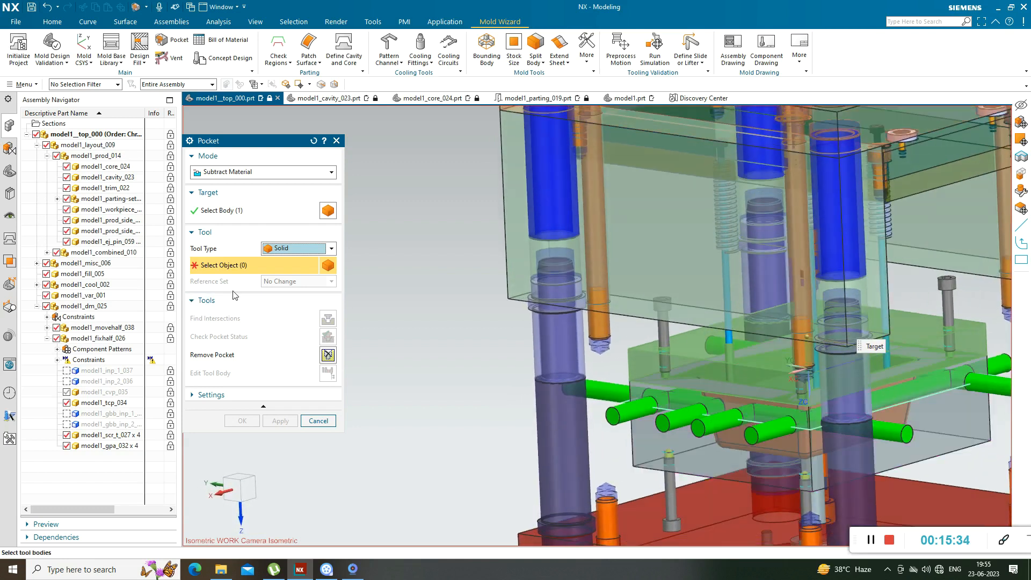
click(318, 420)
- Show the cavity plate model1_cvp_035 and the core plate model1_crp_047 again
scroll(467, 386, down, 5)
mouse_move(467, 387)
middle_down()
mouse_move(493, 372)
mouse_move(464, 394)
mouse_move(453, 382)
mouse_move(472, 395)
mouse_move(463, 400)
mouse_move(455, 371)
mouse_move(469, 386)
middle_up()
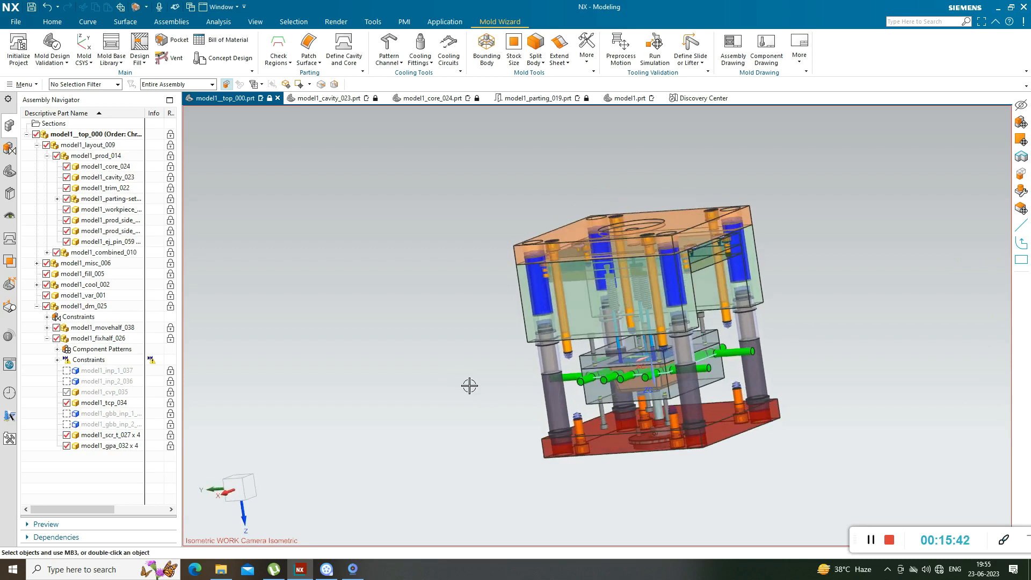
click(66, 392)
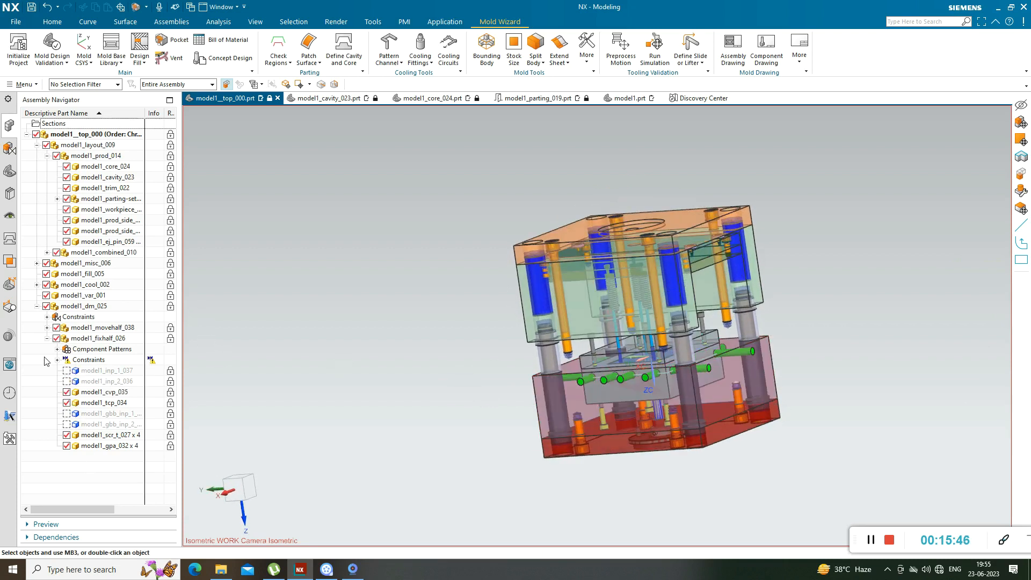
click(48, 339)
click(47, 328)
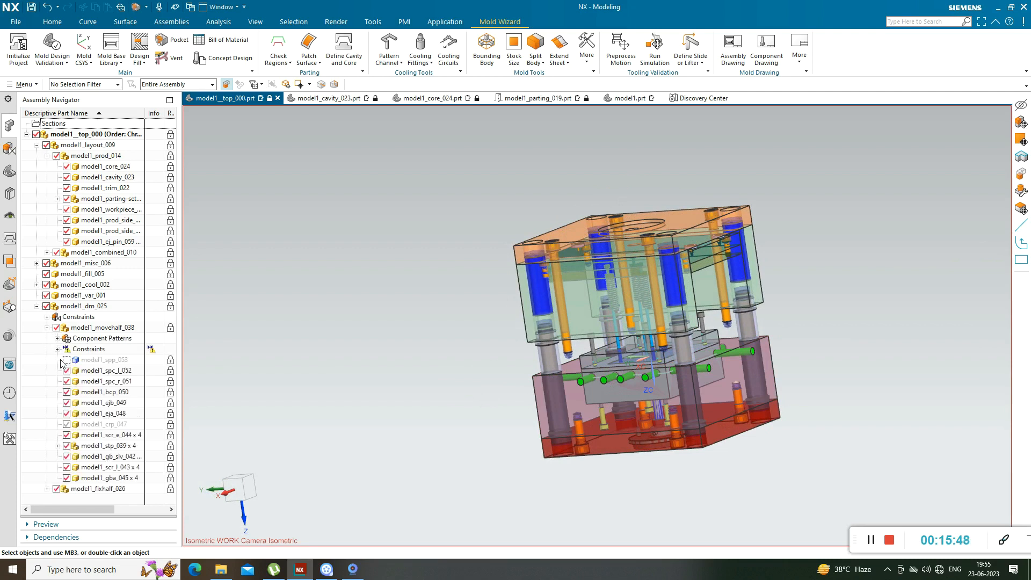
click(66, 424)
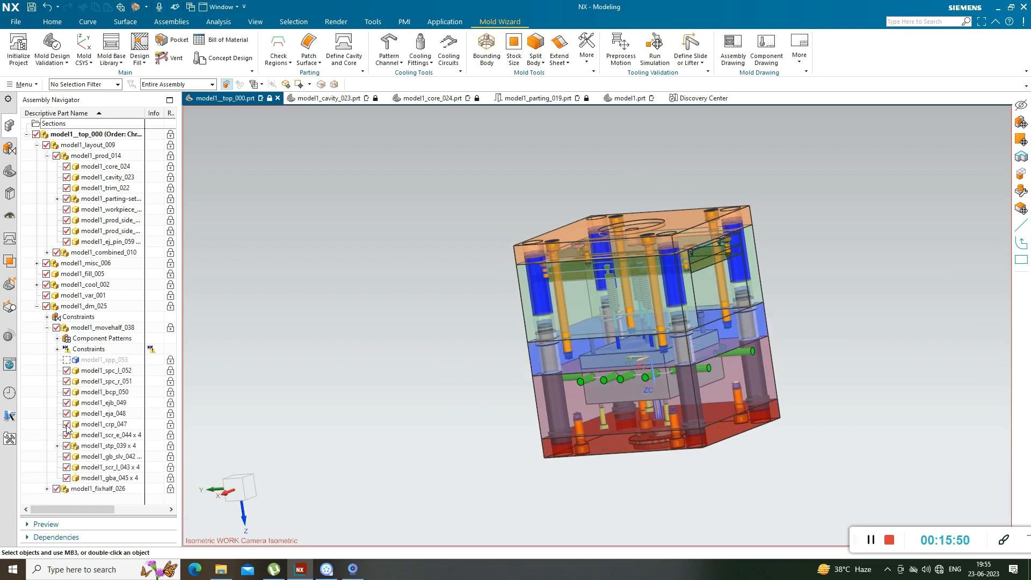
- Examine the complete mold assembly from above and from the sides
scroll(446, 377, up, 2)
scroll(440, 375, down, 2)
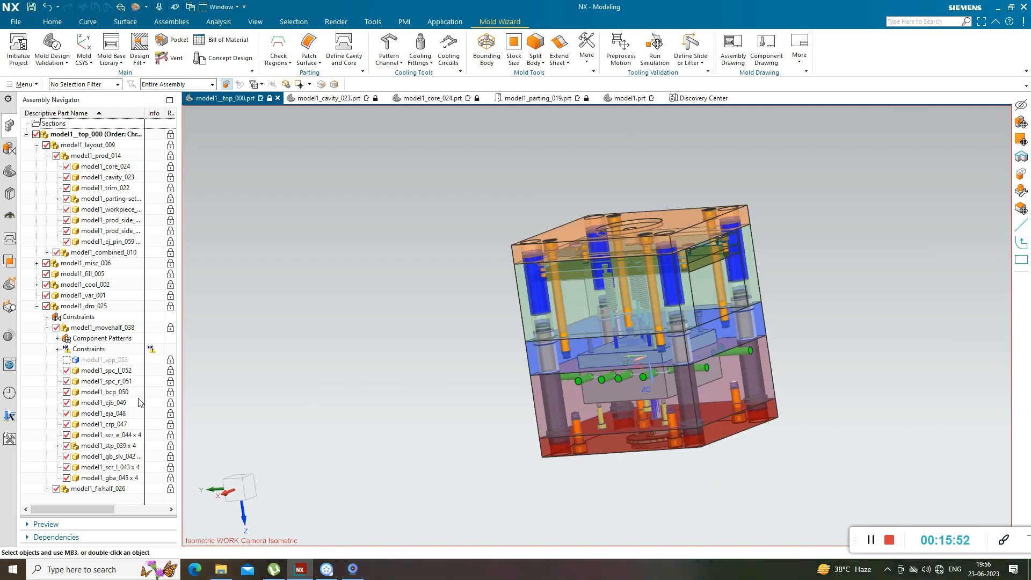
middle_drag(476, 368, 420, 376)
scroll(537, 288, up, 3)
scroll(537, 288, down, 3)
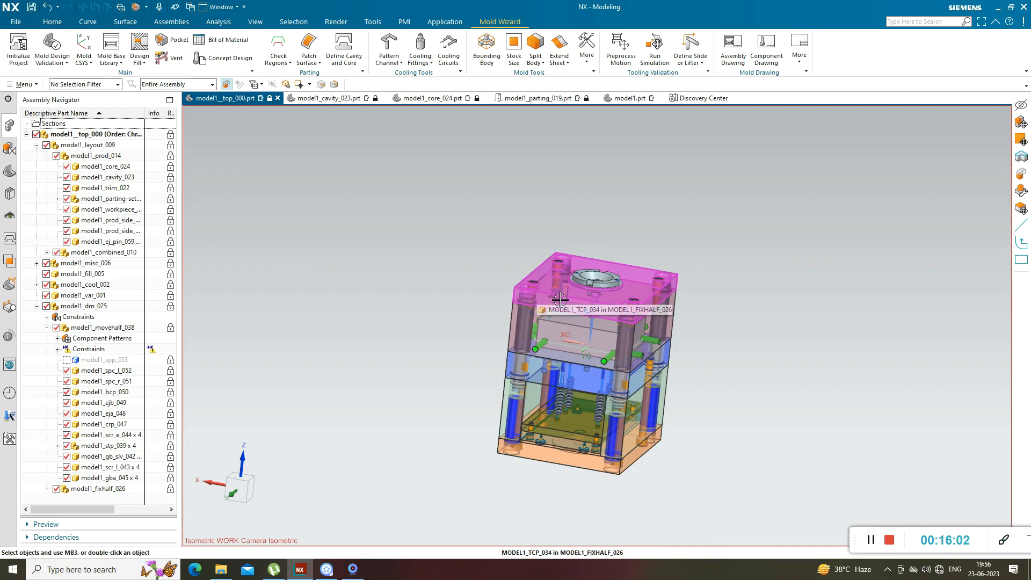
scroll(563, 308, up, 1)
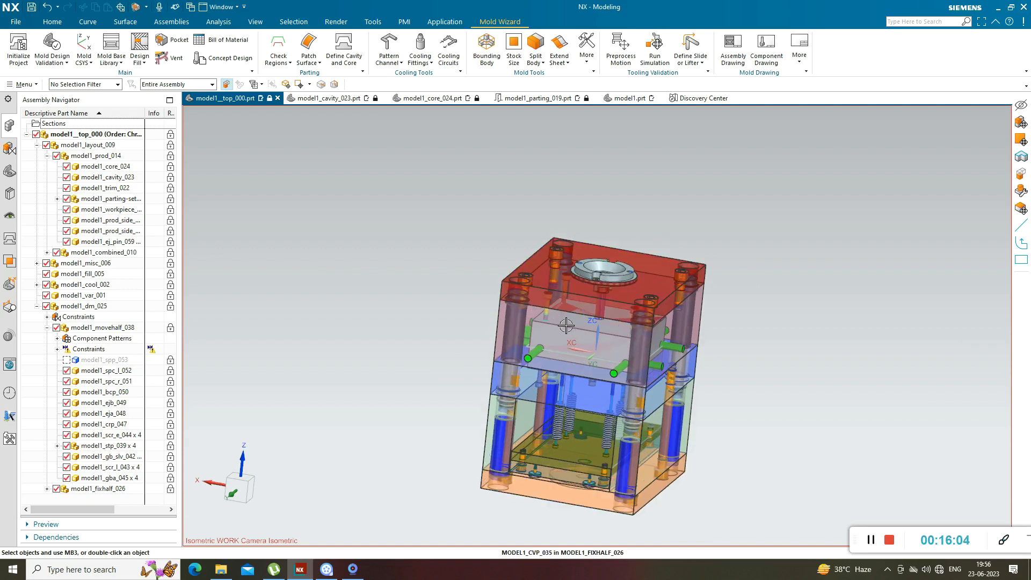
middle_drag(469, 370, 454, 322)
- Add a two-plate tooling kinematic model with a 160 mm machine stroke and an 80 mm ejection distance
click(620, 50)
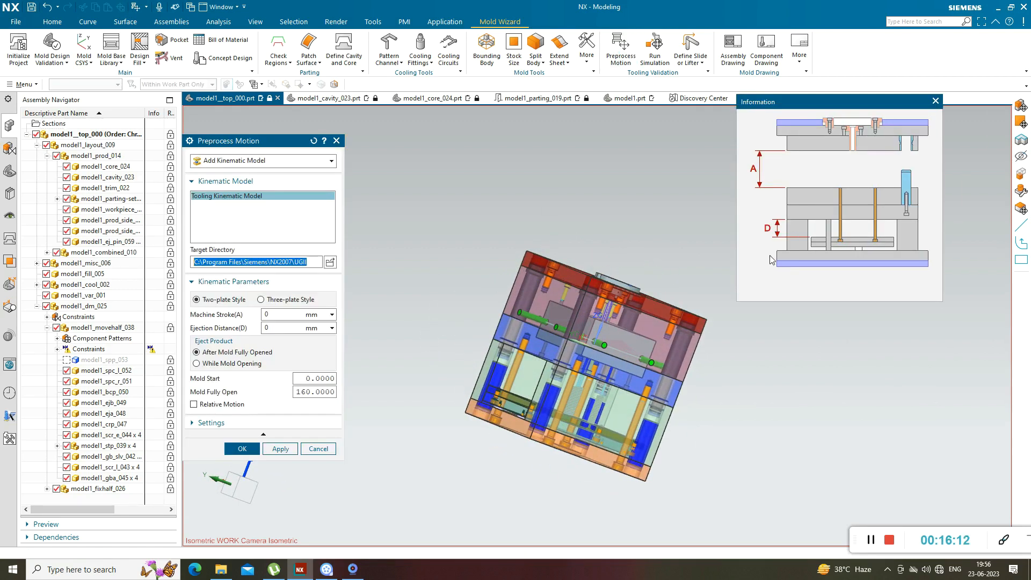
click(313, 160)
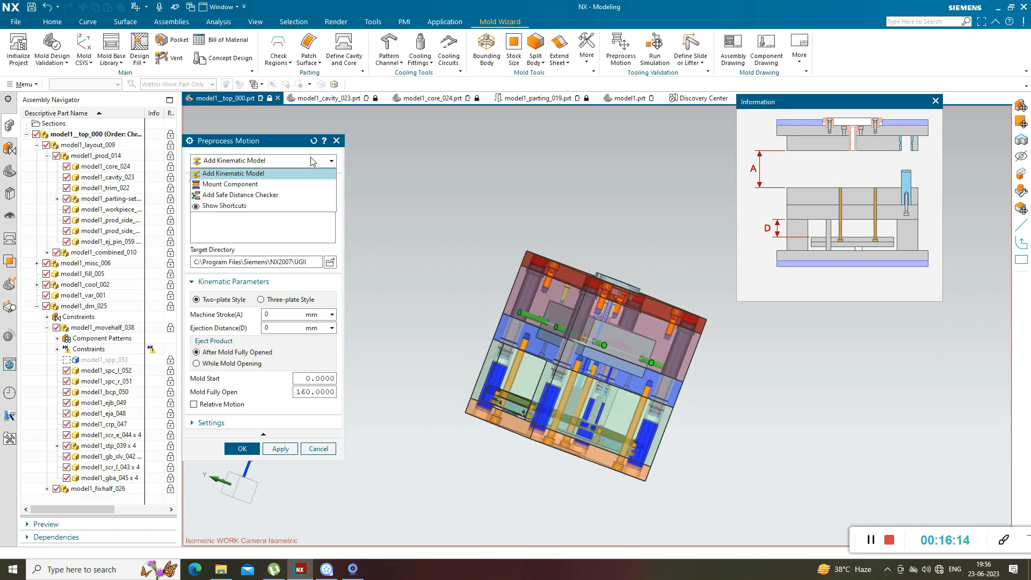
click(257, 172)
click(264, 314)
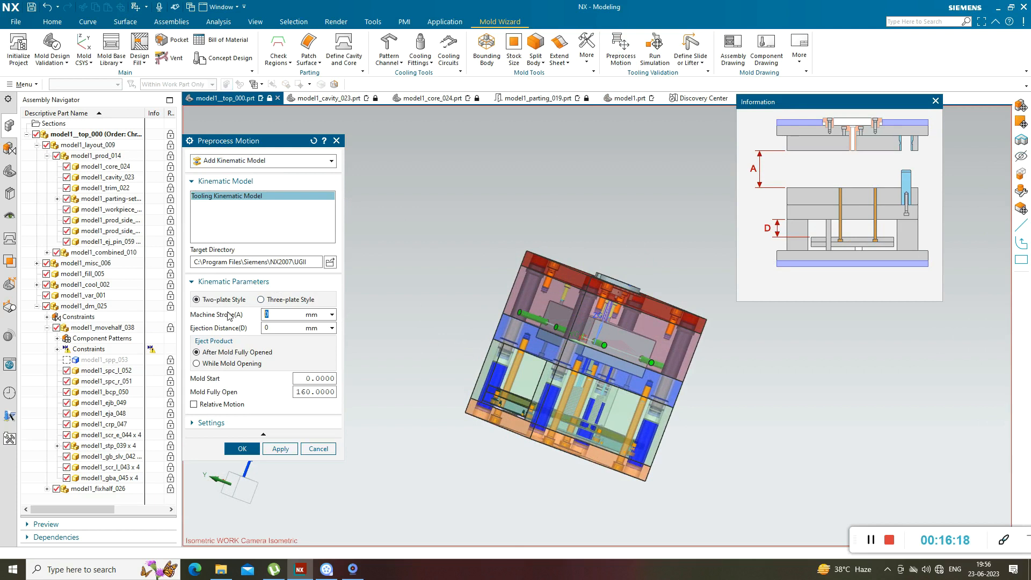
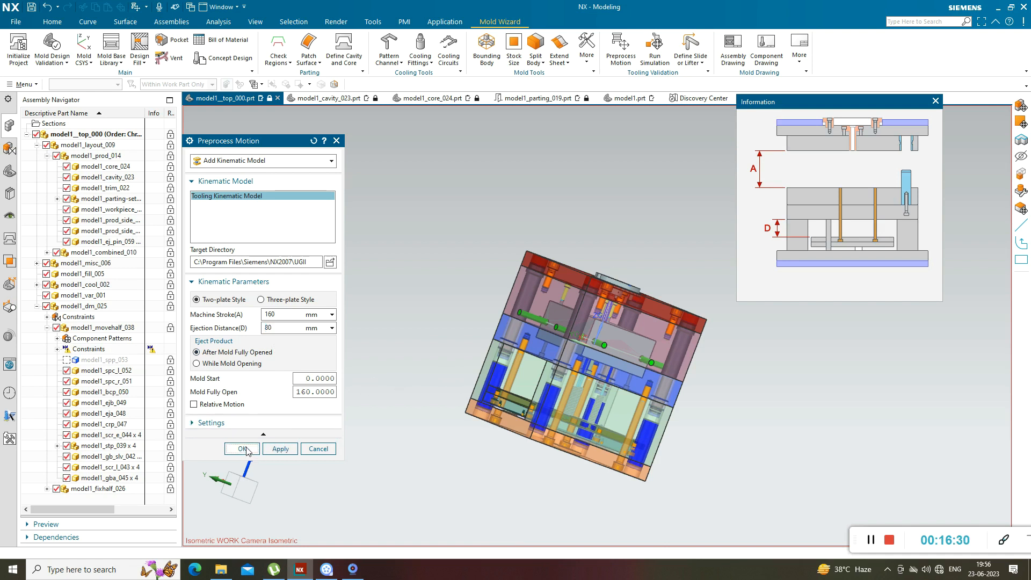
click(245, 446)
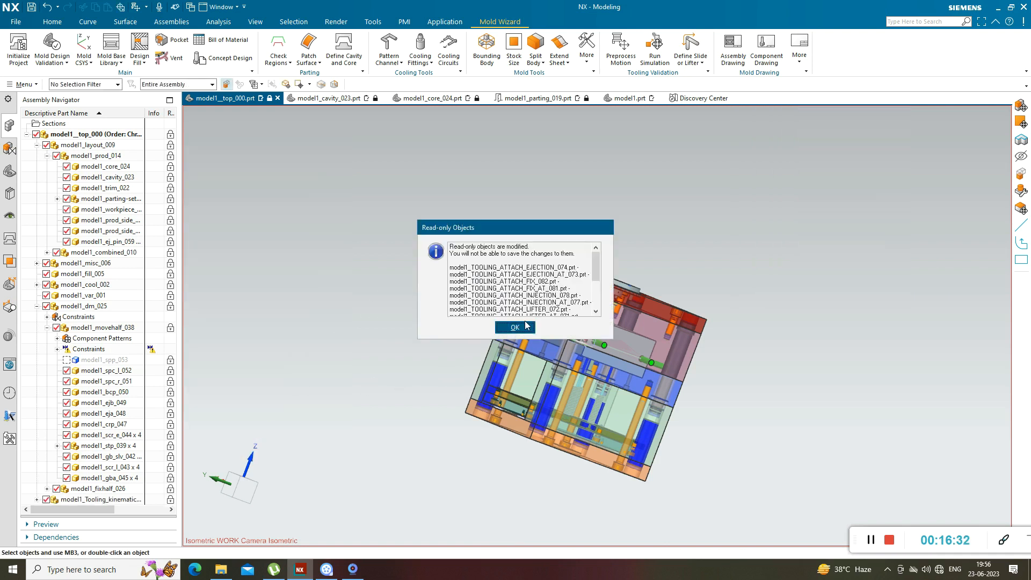
click(525, 326)
- Start mounting components on the kinematic model and add a body near the sprue bushing to the FIX motion group
click(621, 49)
click(266, 161)
click(238, 186)
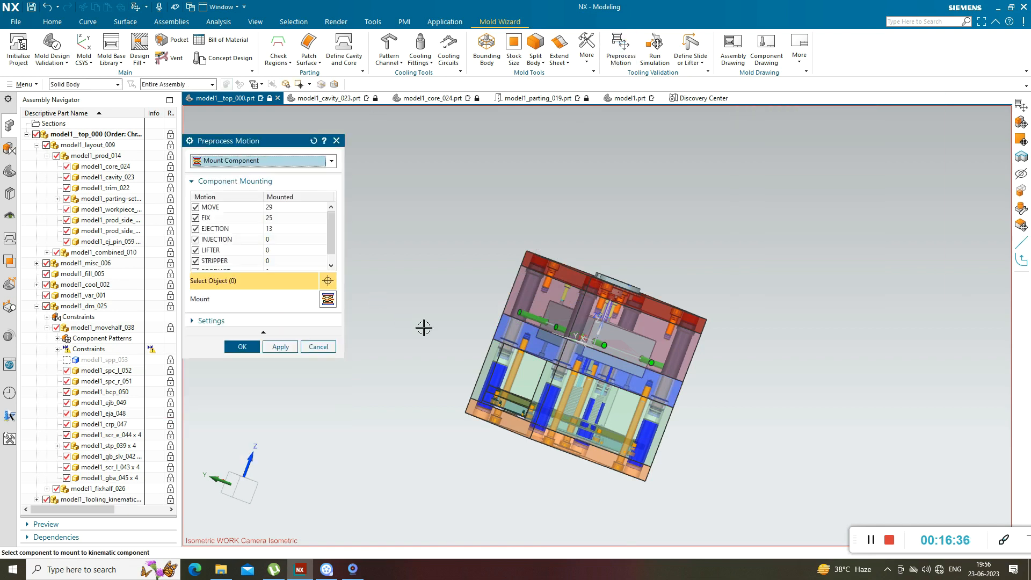
click(232, 220)
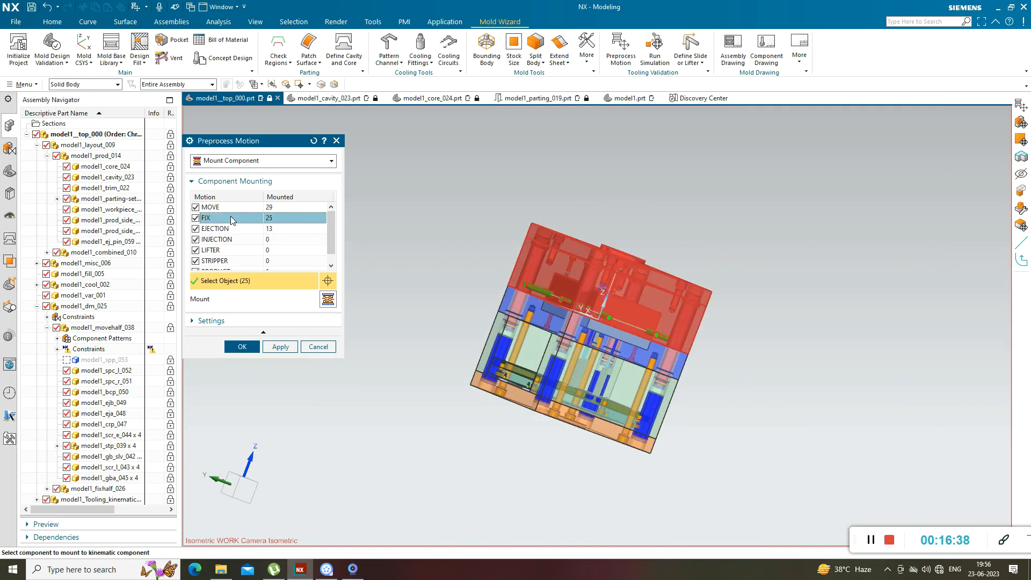
middle_drag(521, 283, 442, 263)
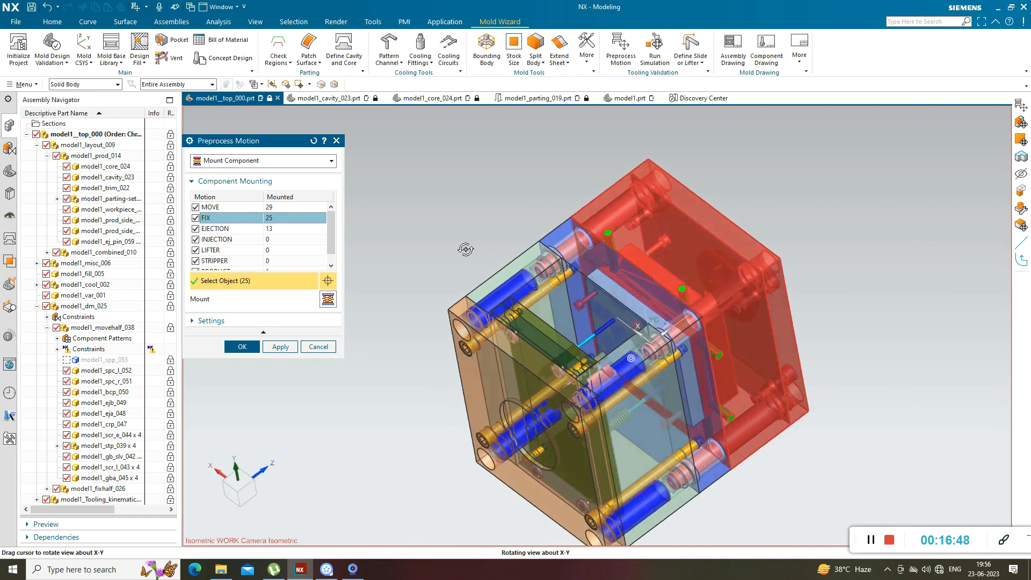
mouse_move(459, 252)
middle_down()
mouse_move(437, 244)
mouse_move(440, 254)
middle_up()
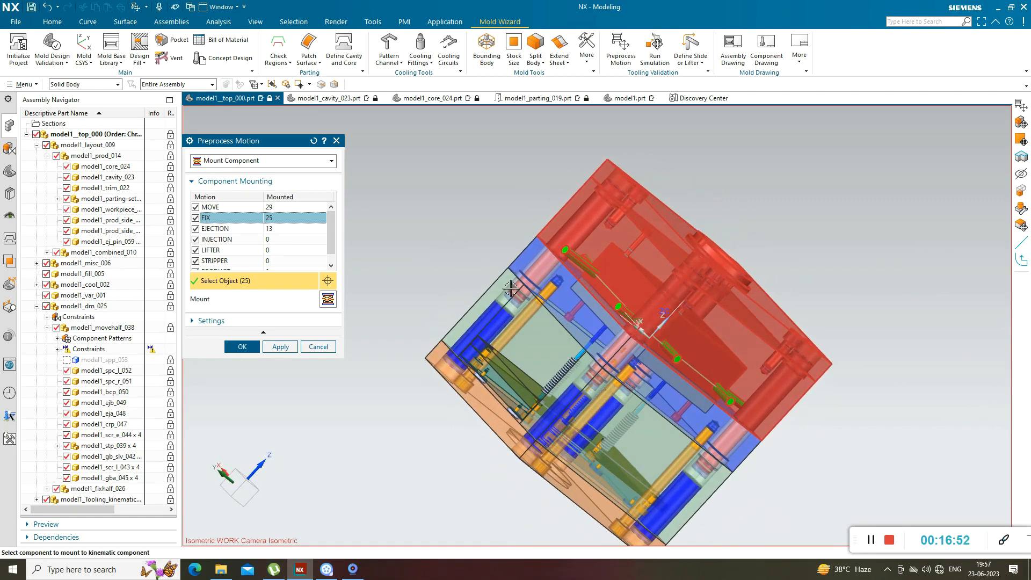
scroll(617, 300, up, 3)
scroll(603, 243, down, 2)
middle_drag(489, 201, 524, 226)
scroll(751, 241, up, 4)
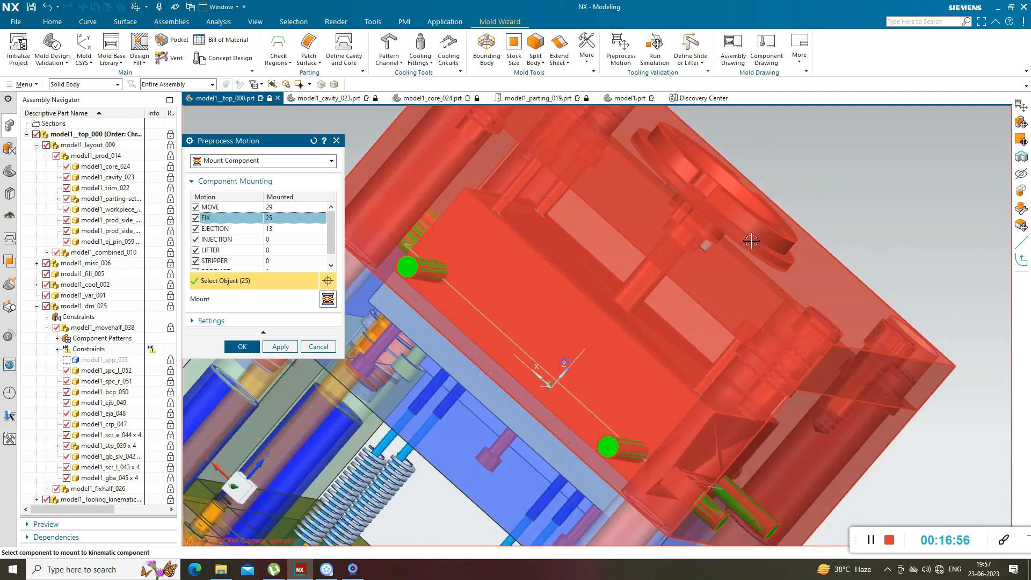
scroll(649, 258, up, 4)
click(647, 236)
- Add the pin MODEL1_PIN_058 beneath the locating ring to the FIX selection and apply the mounting
scroll(695, 292, down, 3)
middle_drag(695, 292, 652, 295)
scroll(644, 184, up, 2)
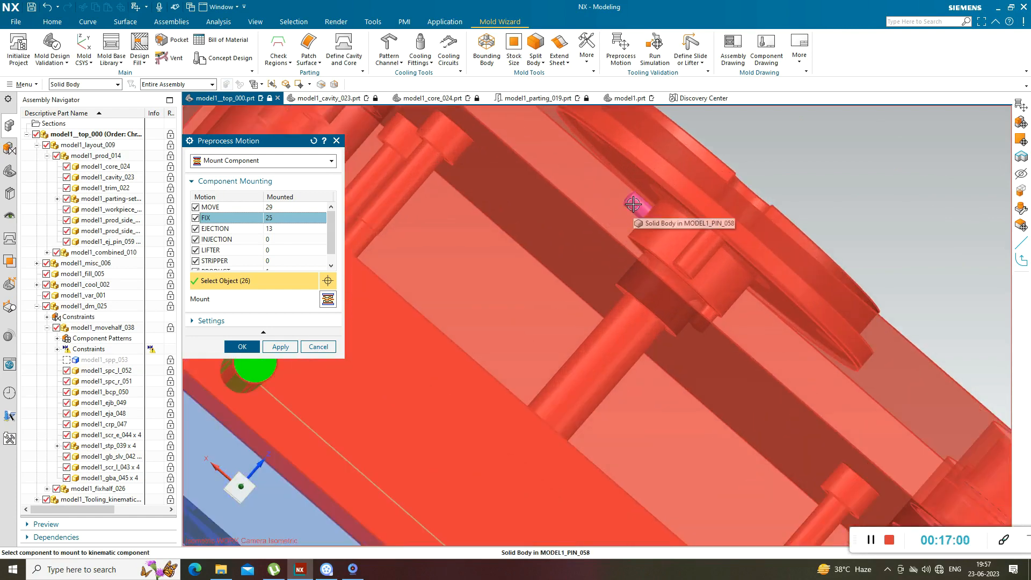
scroll(680, 209, down, 4)
middle_drag(680, 214, 661, 244)
scroll(661, 251, down, 3)
scroll(661, 250, up, 3)
scroll(661, 250, down, 1)
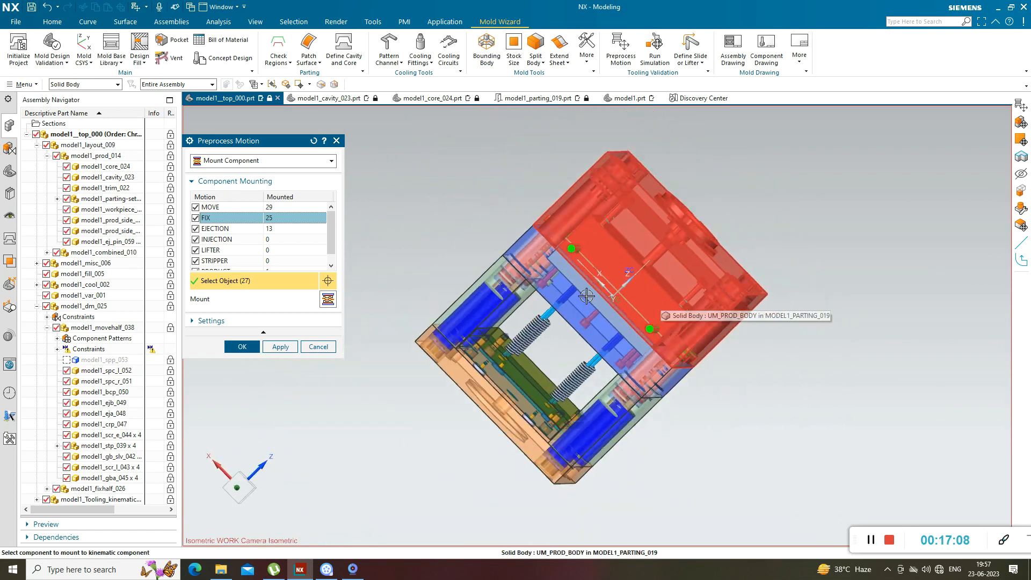
click(279, 347)
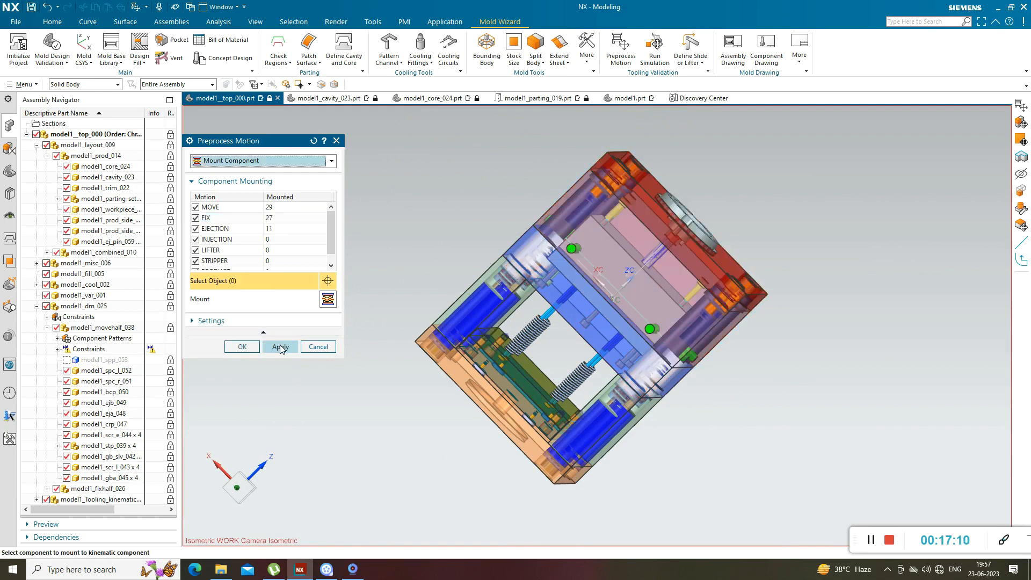
- Choose the MOVE motion group and add the mounting screws beneath the core insert to its selection
click(235, 210)
middle_drag(416, 365, 404, 382)
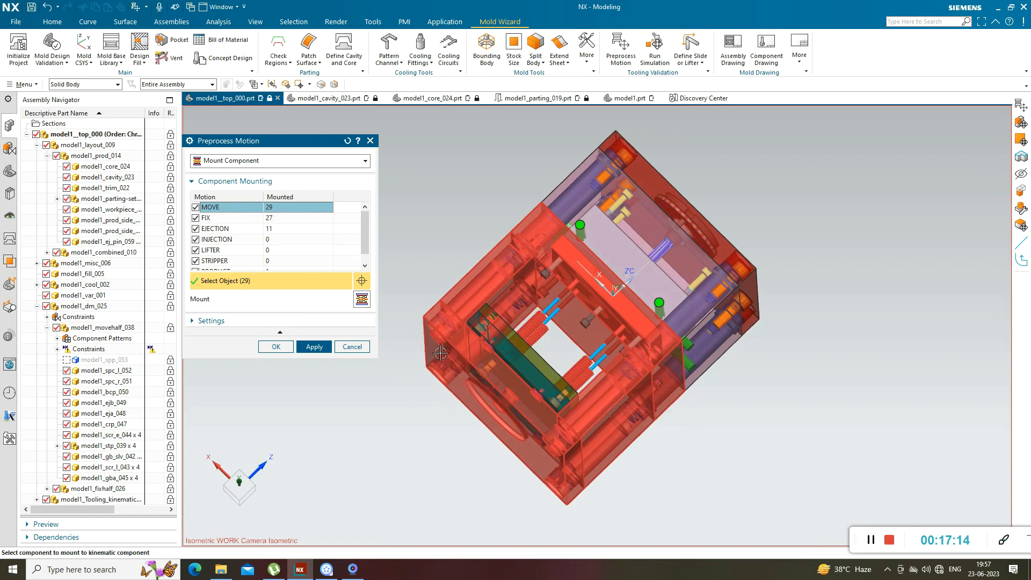
scroll(535, 265, up, 4)
click(624, 382)
click(709, 443)
scroll(579, 350, down, 4)
middle_drag(578, 379, 617, 409)
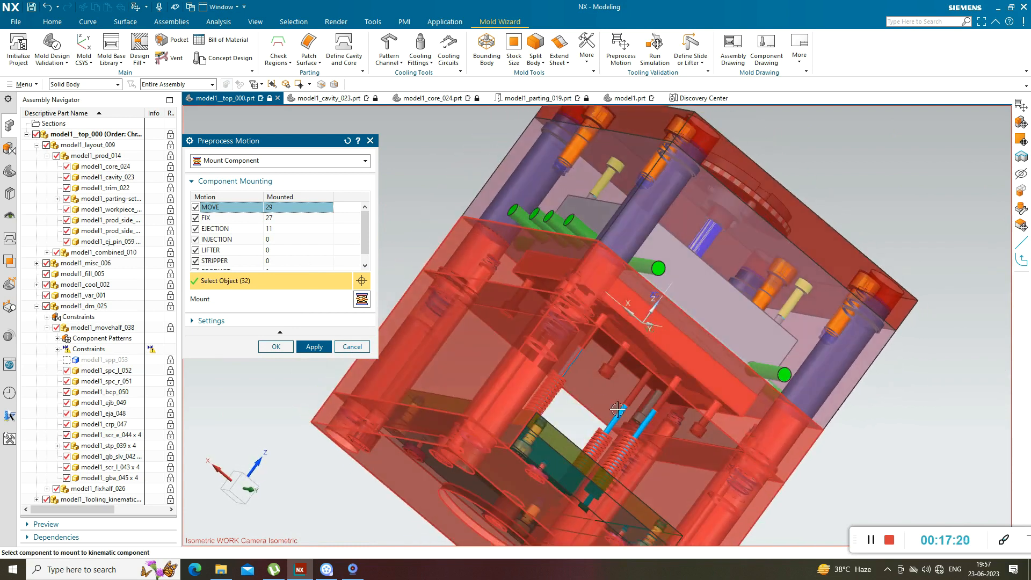
- Add the remaining core-side screw and the ejector pins MODEL1_EJ_PIN_059 to the MOVE selection
scroll(644, 416, up, 4)
click(645, 413)
scroll(578, 398, down, 4)
middle_drag(565, 395, 507, 331)
click(509, 335)
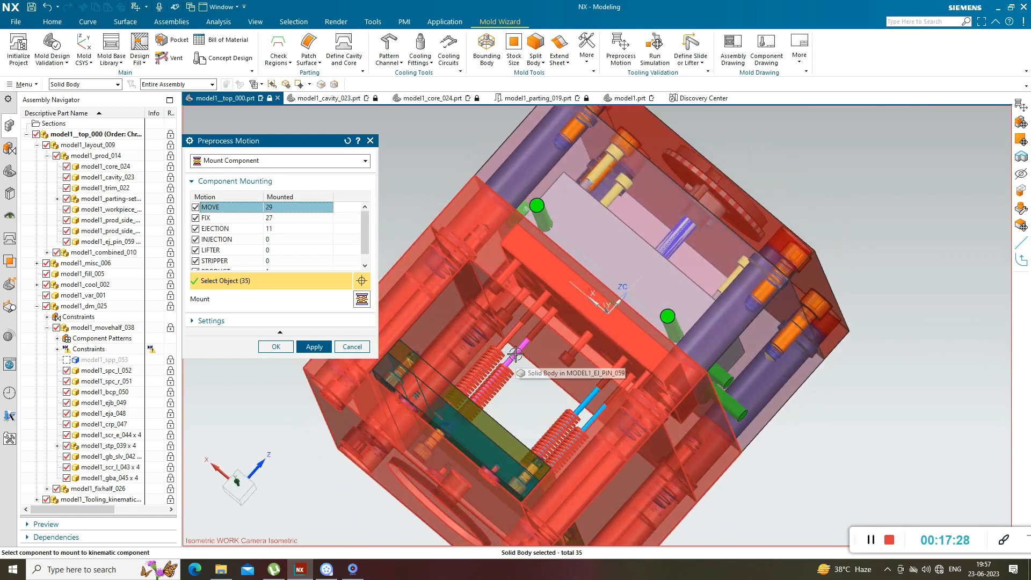
click(515, 354)
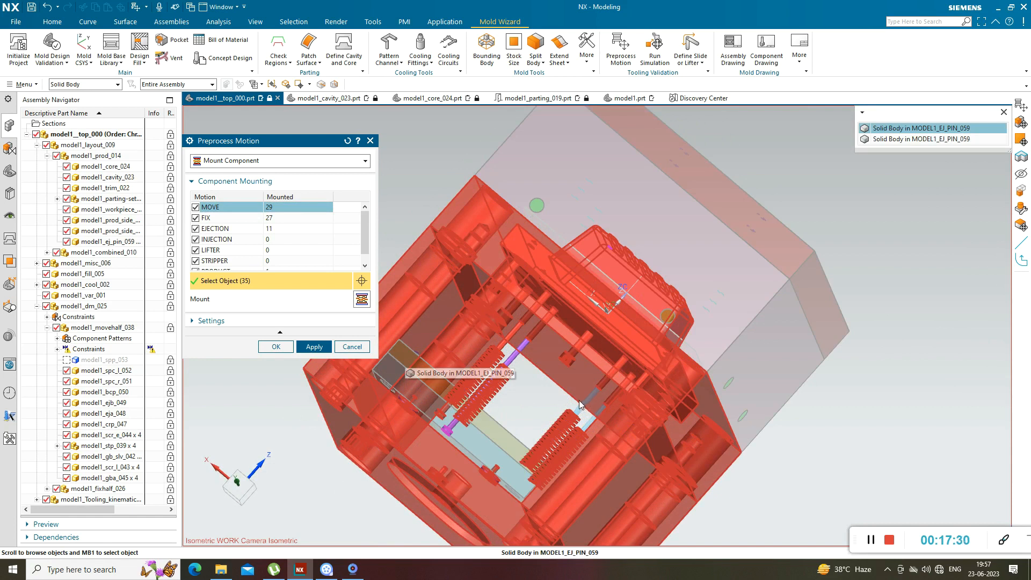
click(897, 131)
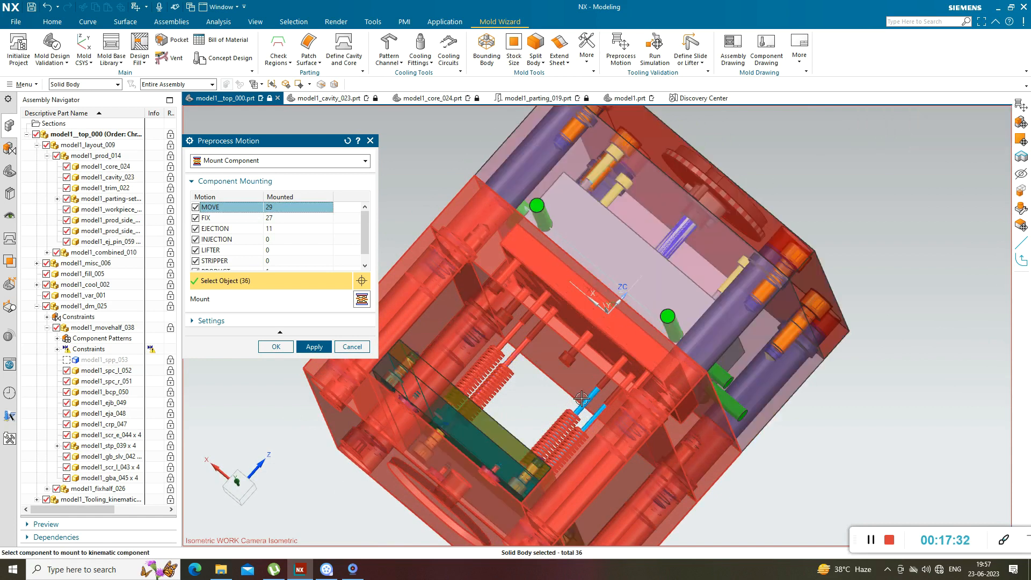
scroll(582, 399, up, 3)
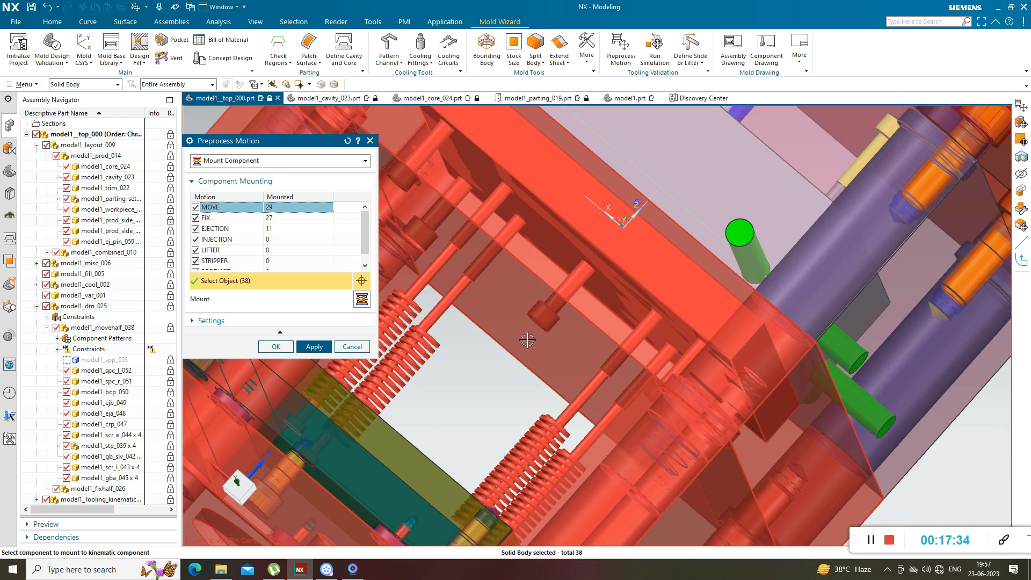
- Add the two ejector plates to the MOVE selection and mount all selected bodies
scroll(527, 340, down, 5)
mouse_move(658, 420)
middle_down()
mouse_move(667, 449)
mouse_move(658, 419)
mouse_move(695, 442)
mouse_move(681, 453)
mouse_move(681, 432)
mouse_move(666, 424)
middle_up()
click(488, 364)
click(488, 364)
middle_drag(702, 386, 687, 411)
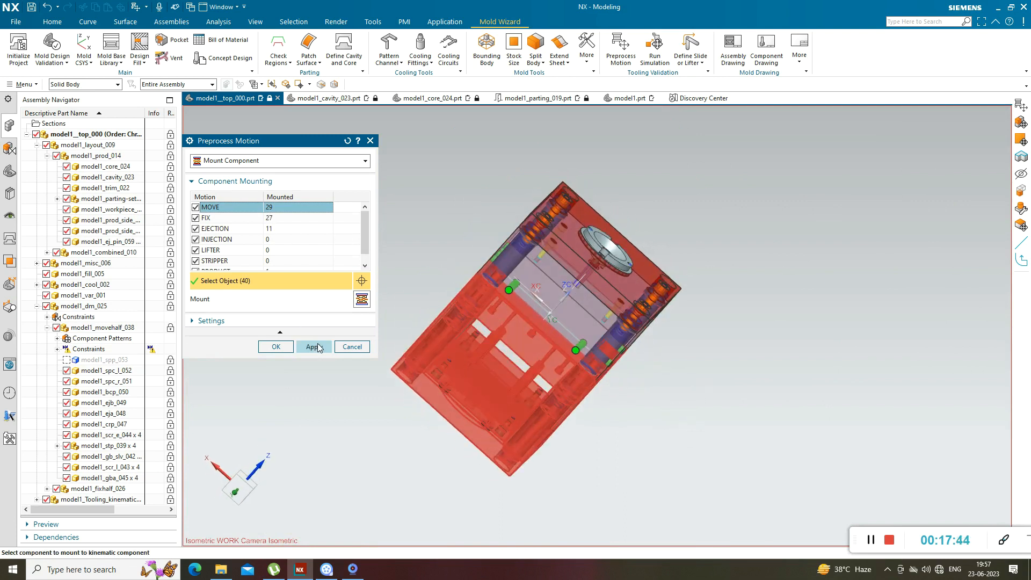
click(314, 346)
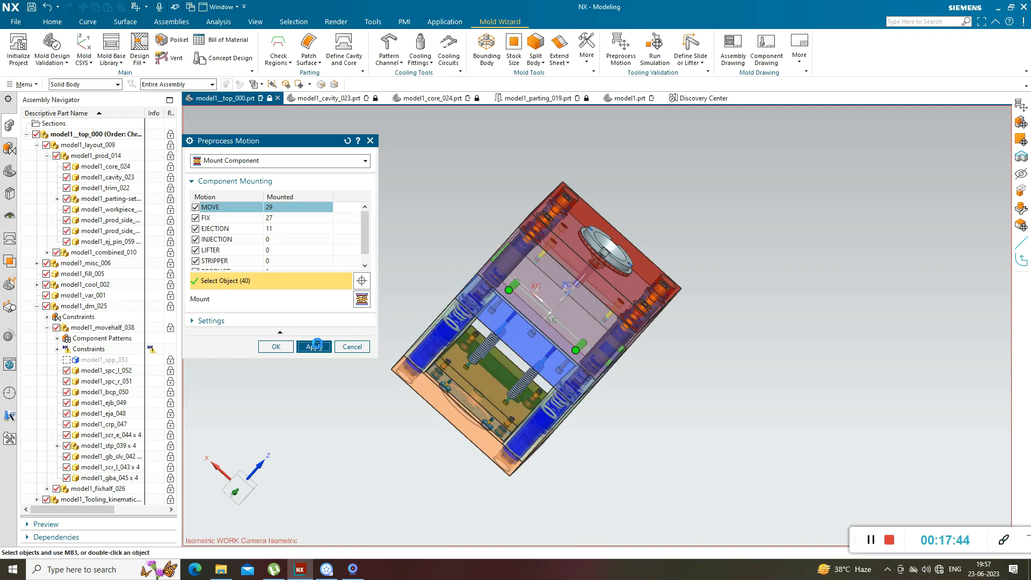
click(272, 346)
- Review the machine stroke and ejection distance of the tooling kinematic model and accept the parameters
scroll(450, 394, down, 2)
middle_drag(450, 394, 446, 262)
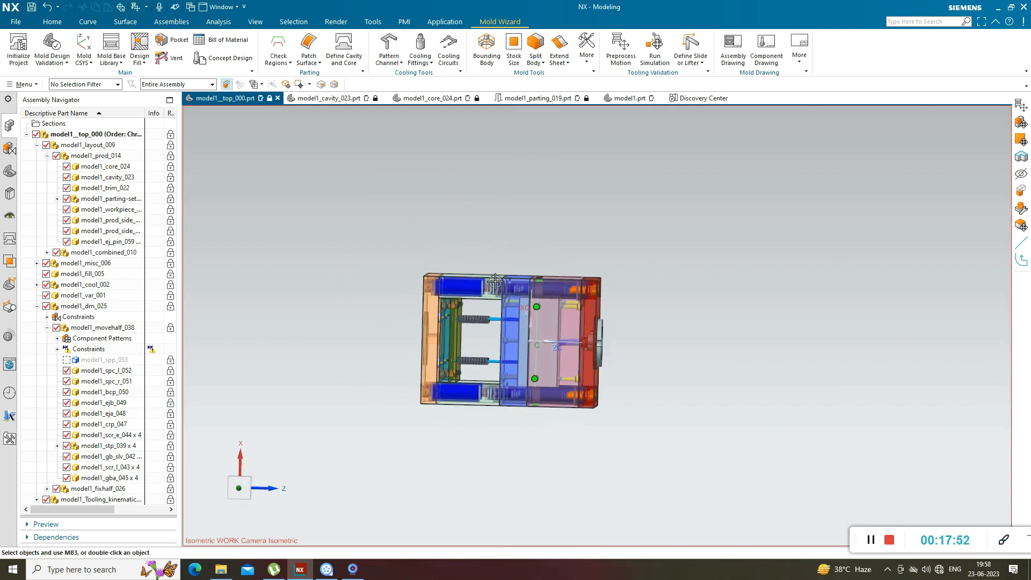
scroll(491, 321, up, 3)
scroll(492, 321, down, 2)
click(618, 51)
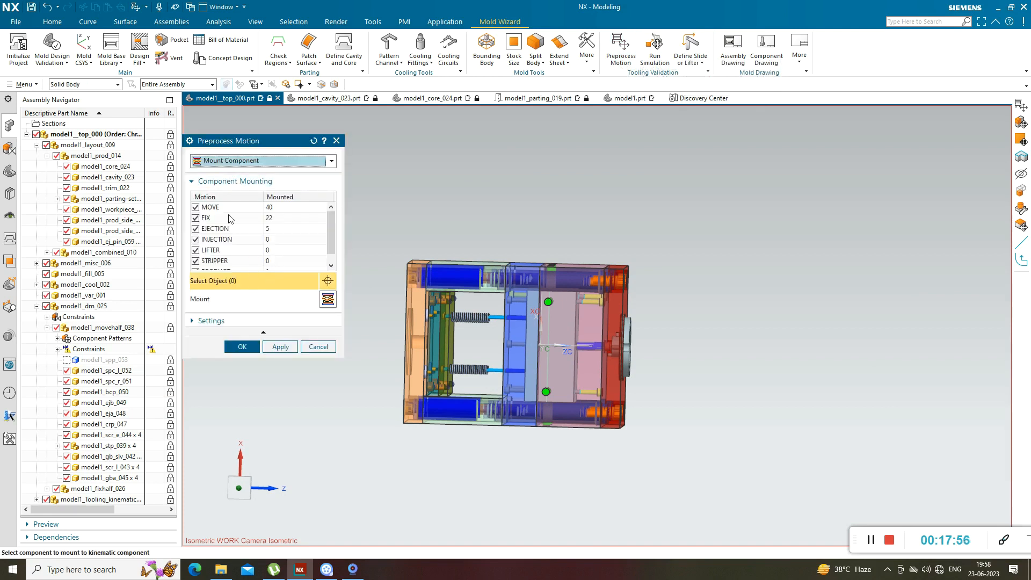
click(260, 160)
click(242, 172)
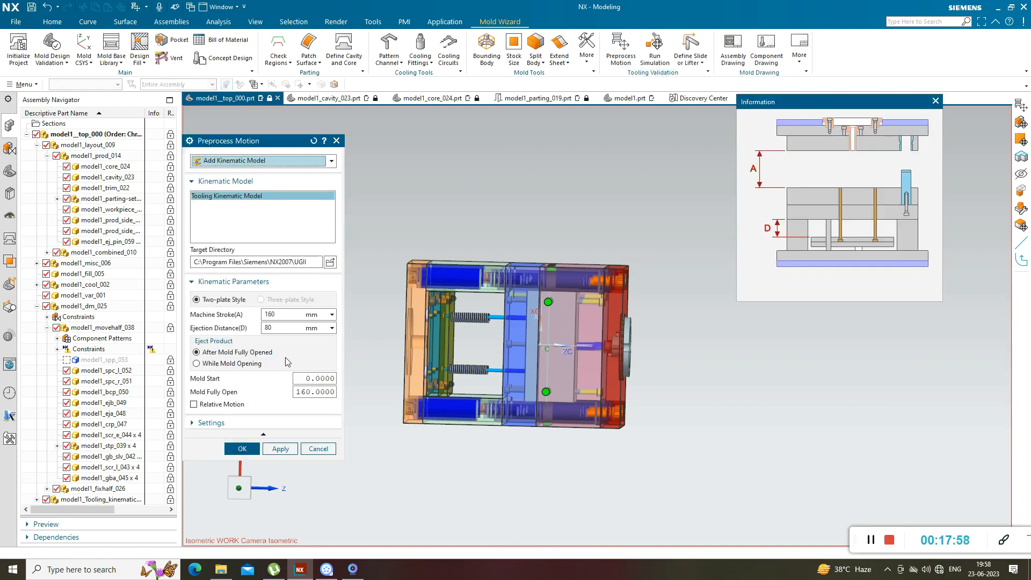
double_click(280, 315)
double_click(280, 326)
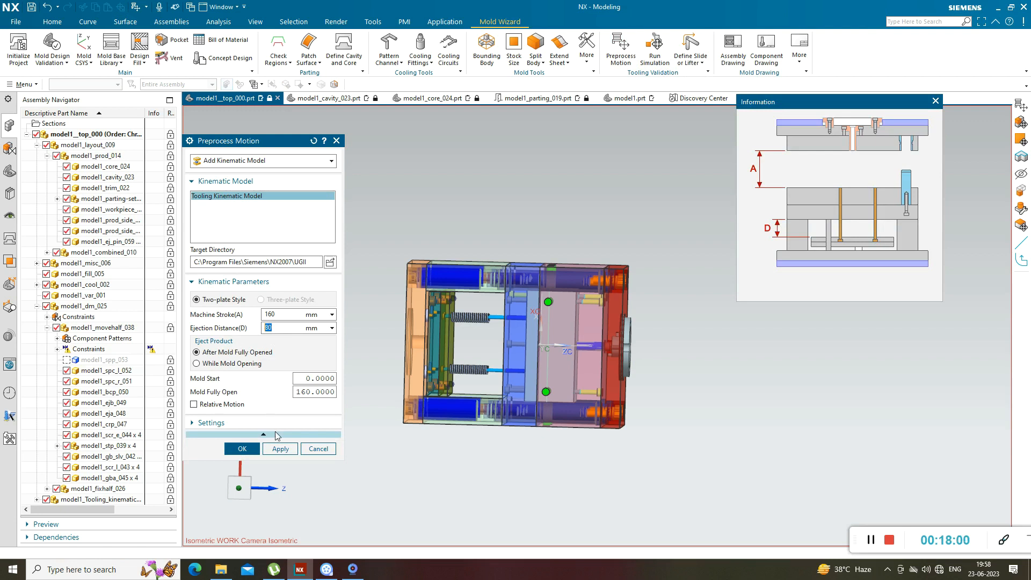
click(241, 449)
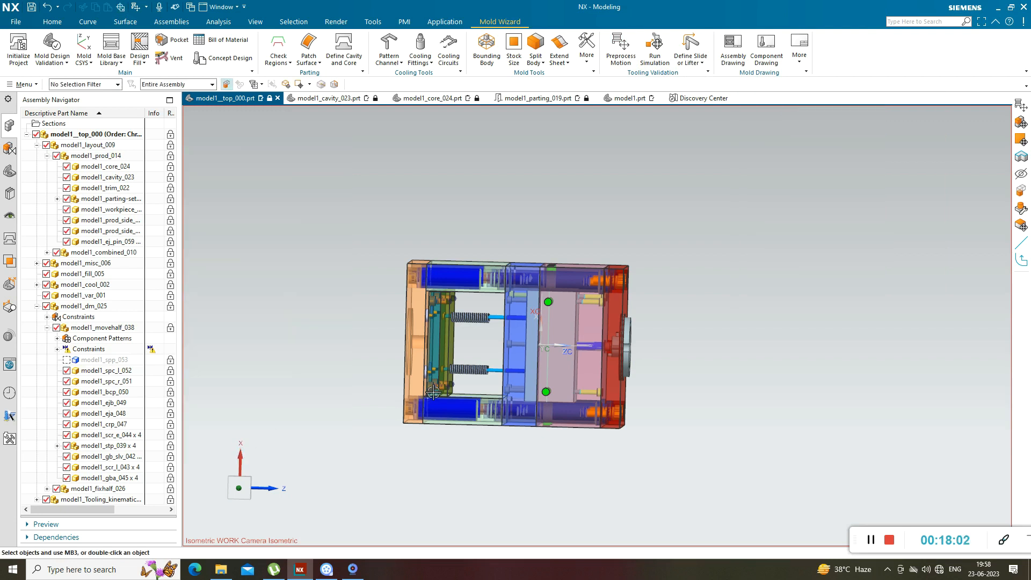
- Run the mold motion simulation and play the opening cycle to check that all components move with their halves
click(654, 45)
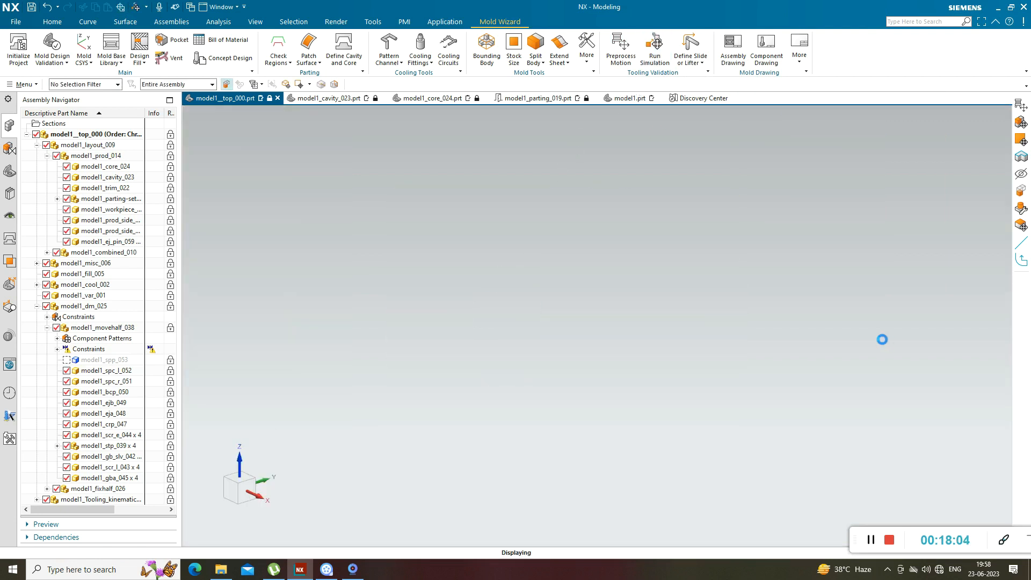
scroll(579, 328, down, 2)
middle_drag(833, 369, 801, 364)
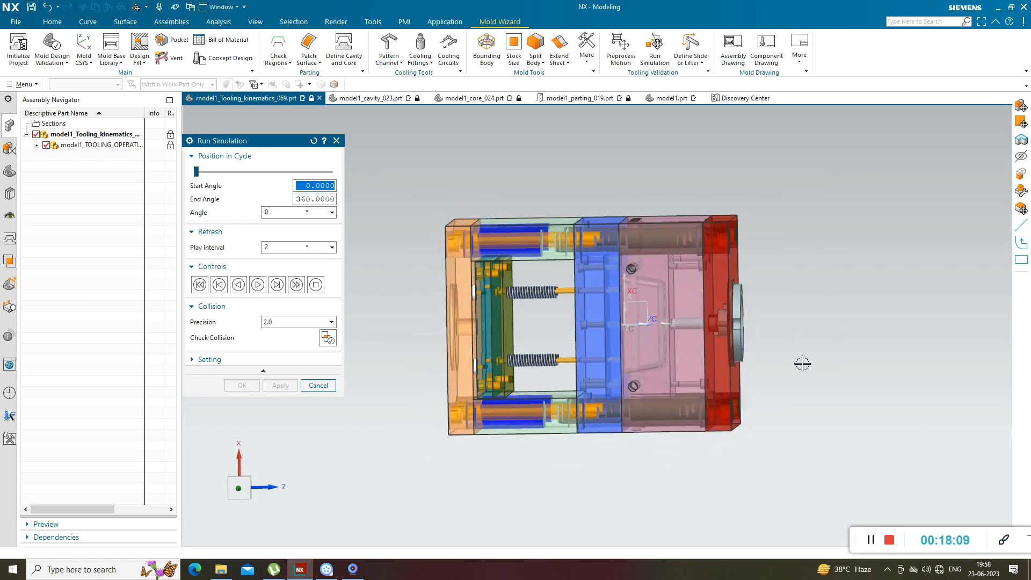
click(257, 285)
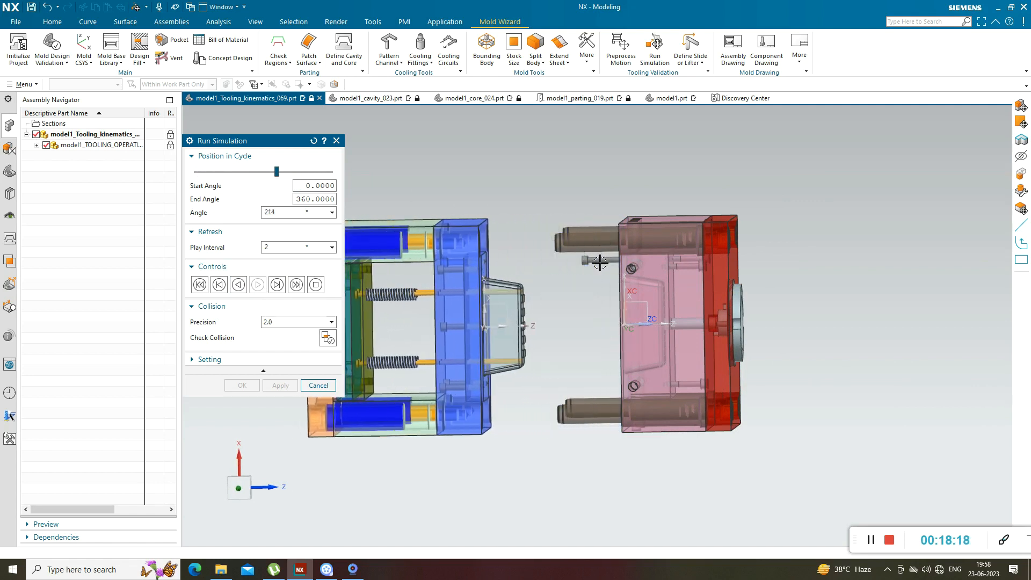
click(317, 386)
- Mount the core-side screw left behind on the fixed half to the MOVE motion group
middle_drag(505, 317, 528, 306)
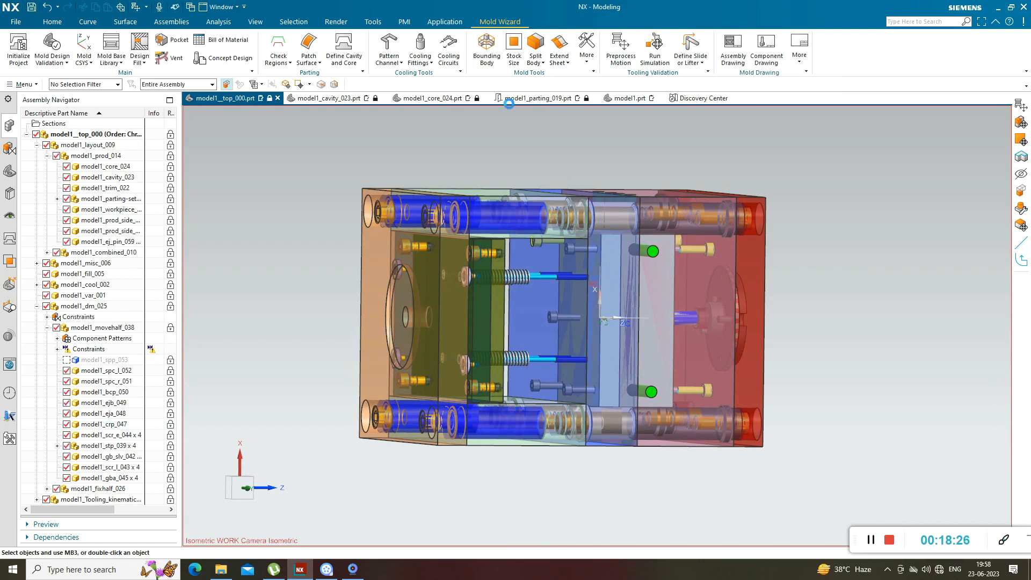
click(293, 161)
click(257, 184)
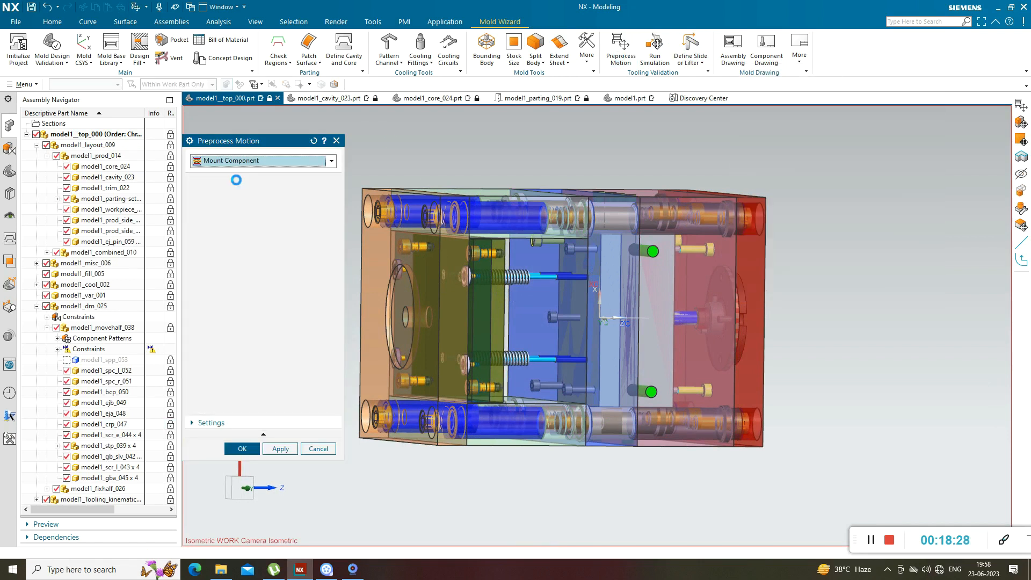
click(234, 211)
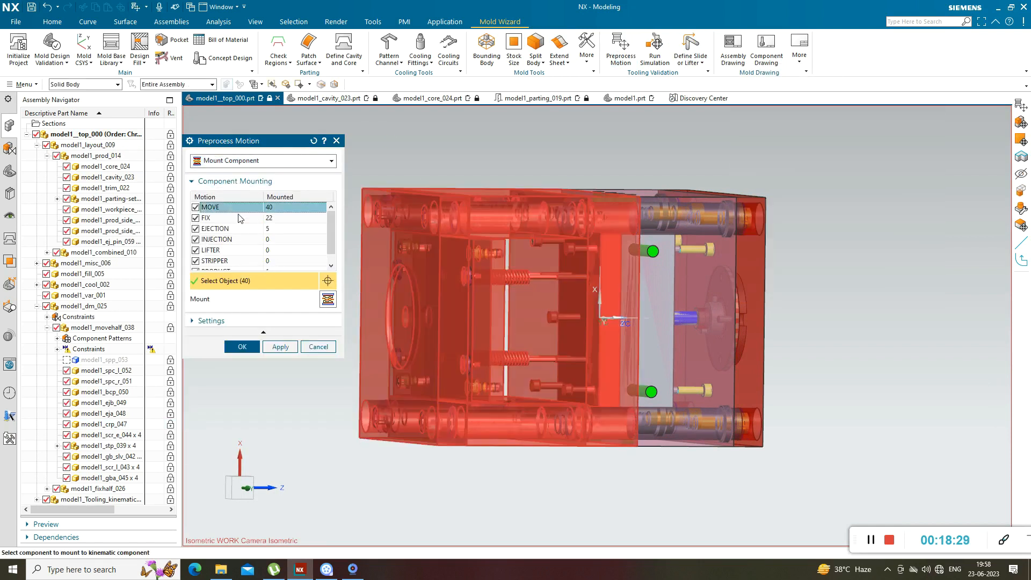
scroll(537, 258, up, 5)
click(534, 263)
scroll(532, 266, down, 2)
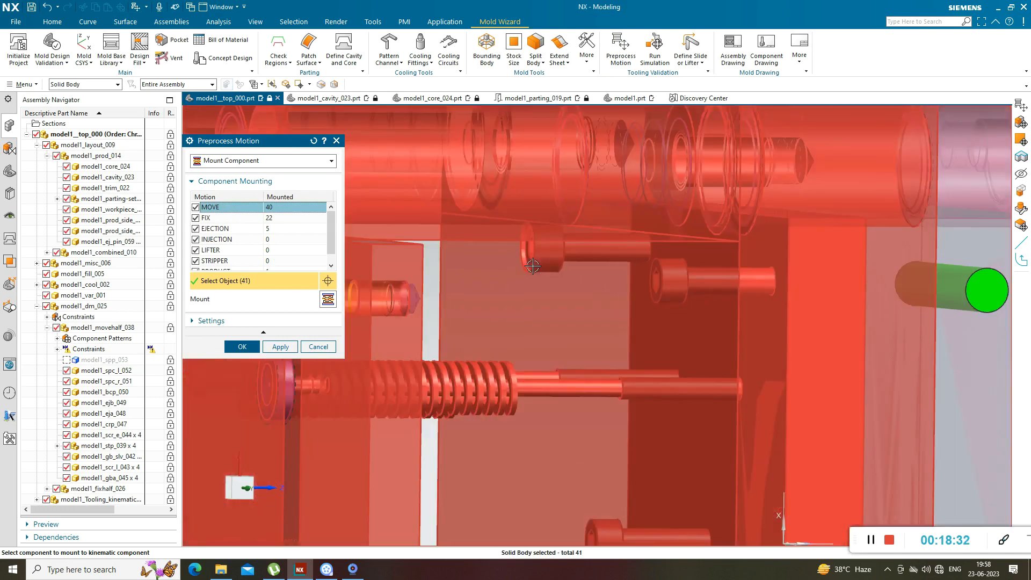
scroll(533, 266, down, 6)
middle_drag(527, 321, 512, 327)
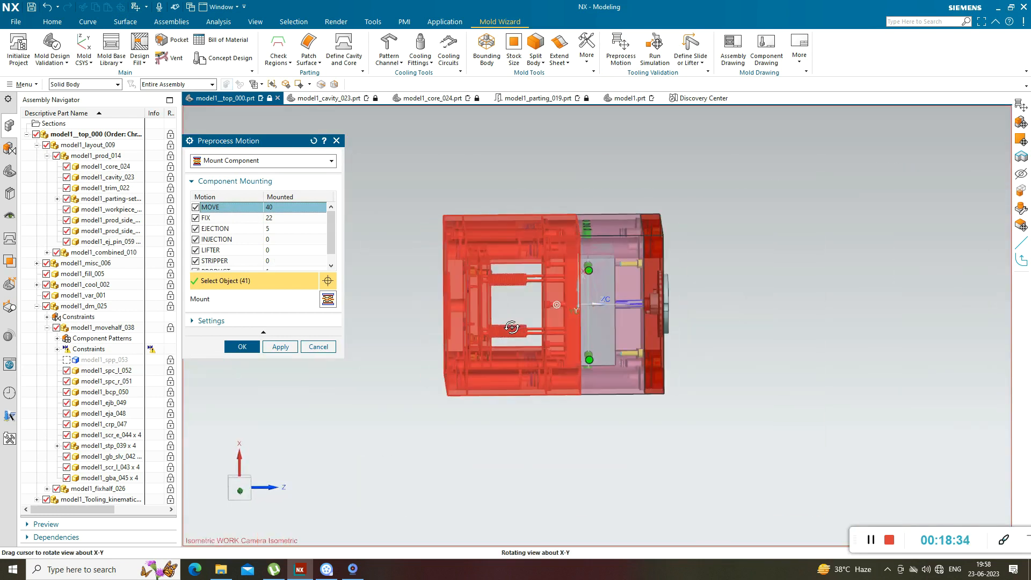
click(236, 346)
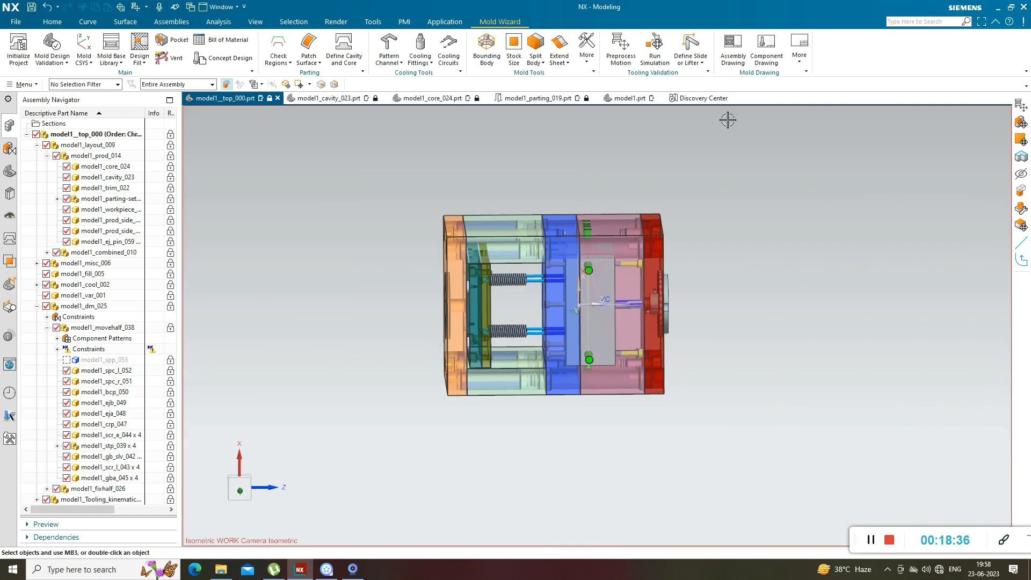
- Run the tooling motion simulation again and play the cycle from 0 to 360 degrees with the mold seen from the side
click(656, 56)
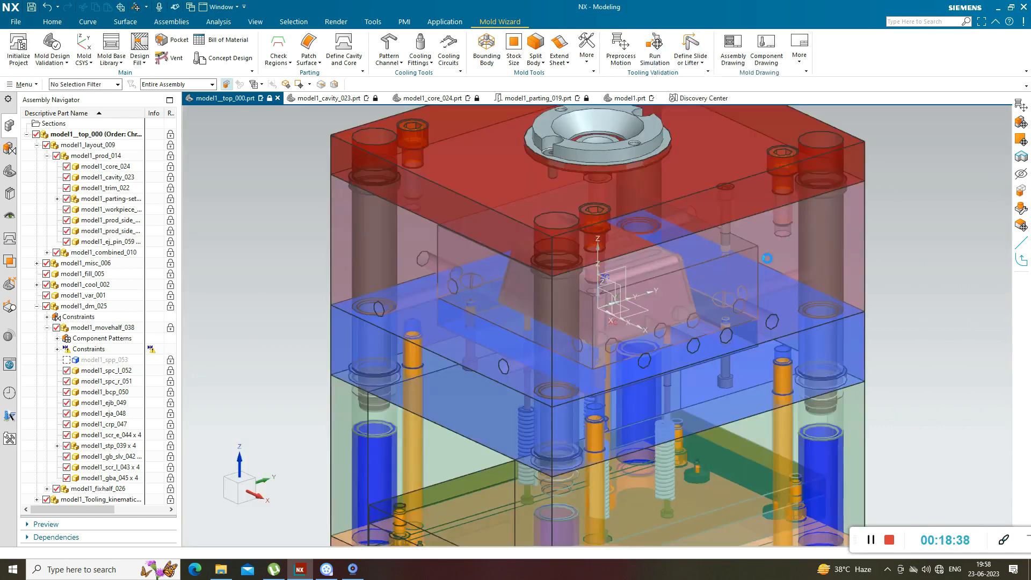
scroll(603, 260, down, 3)
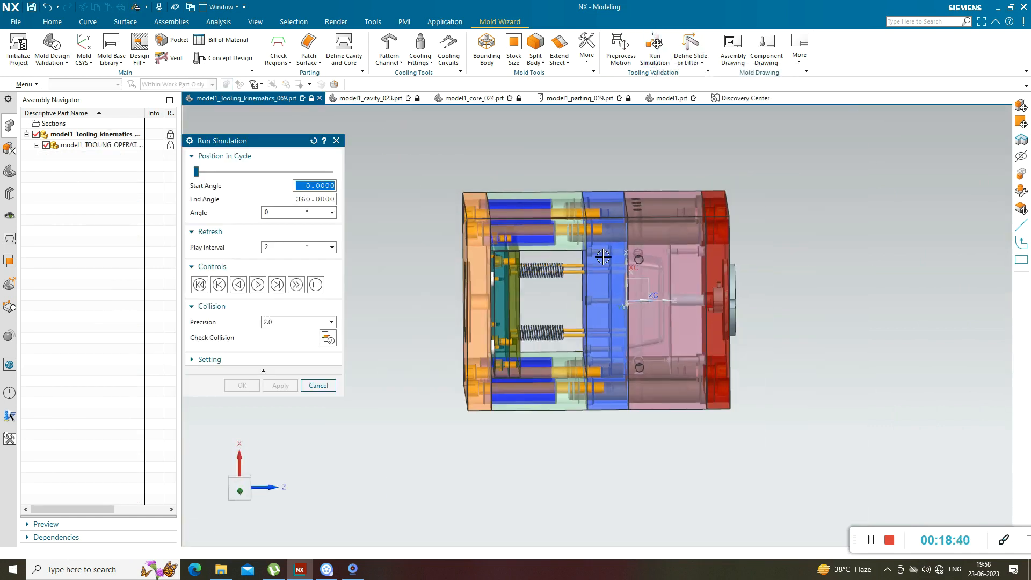
middle_drag(792, 304, 784, 441)
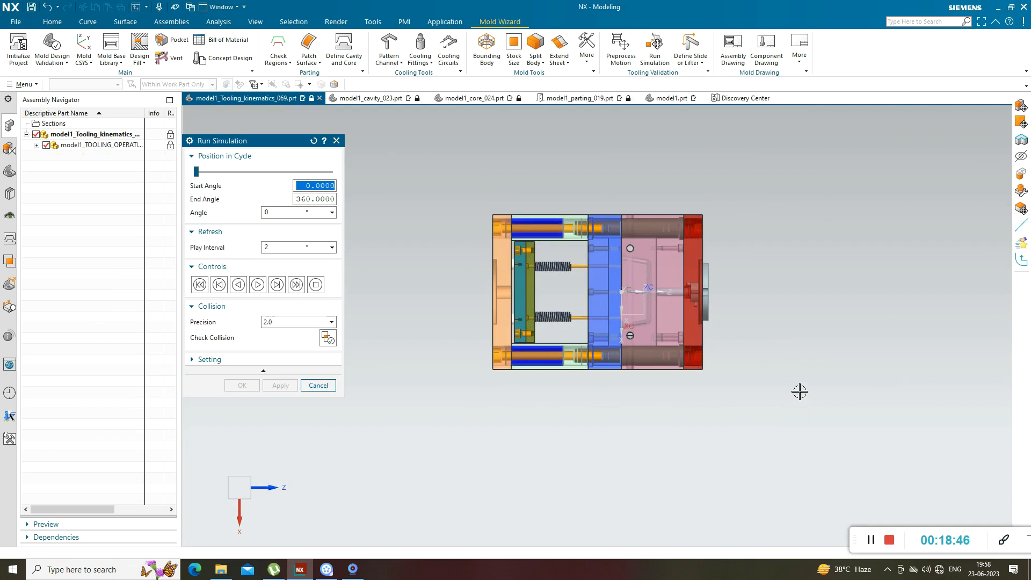
scroll(623, 307, up, 3)
scroll(623, 307, down, 2)
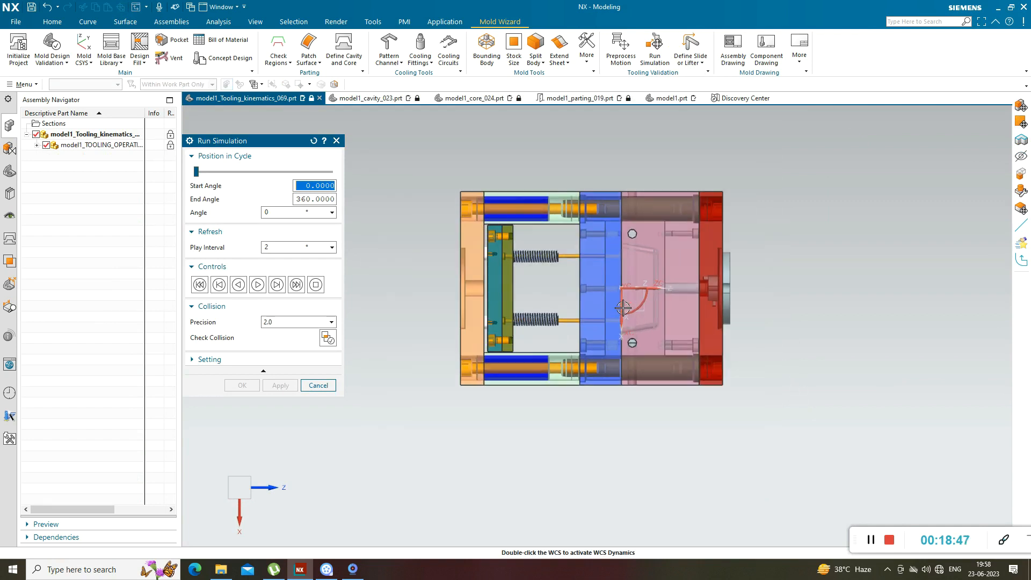
click(257, 284)
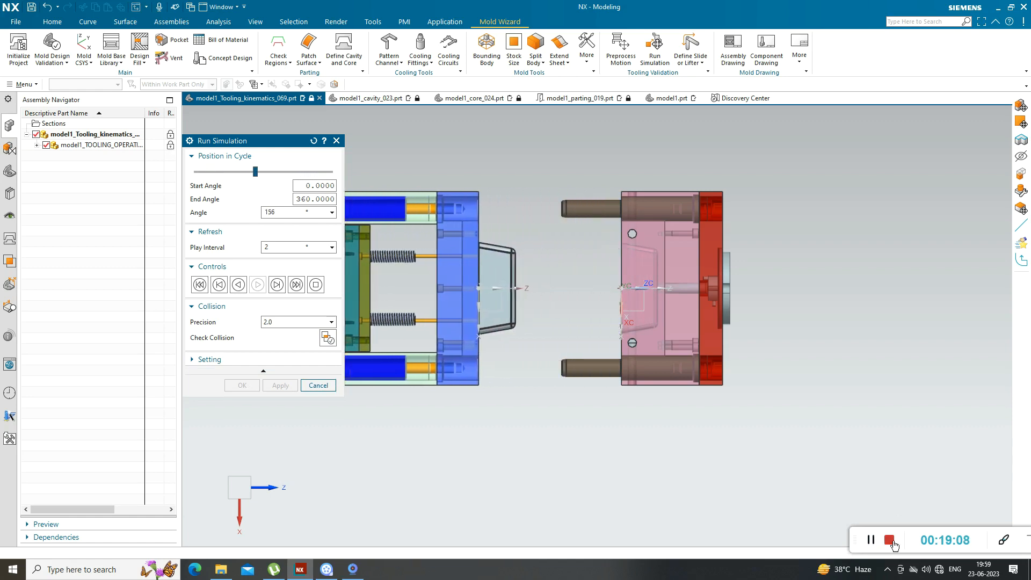
click(891, 542)
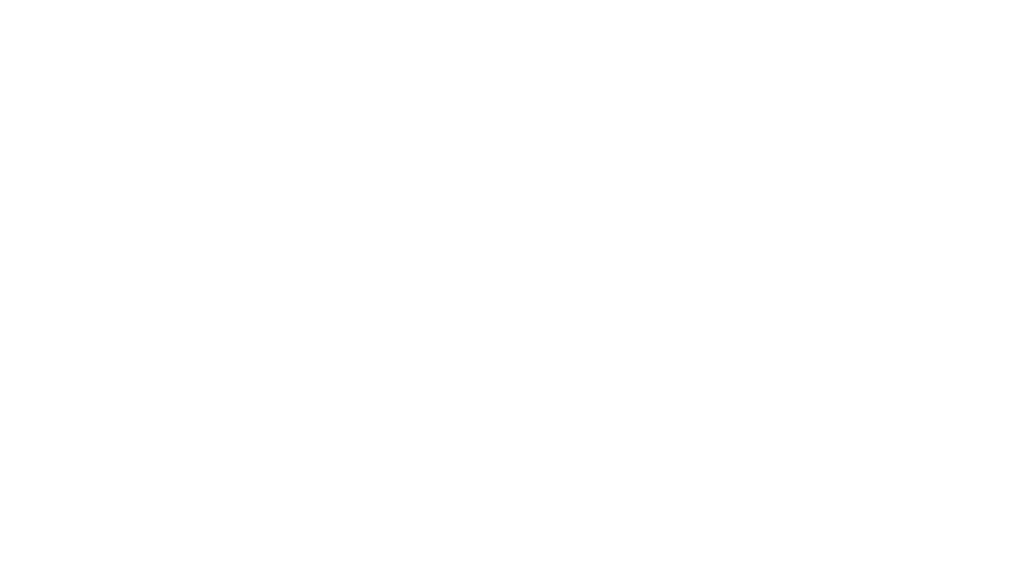